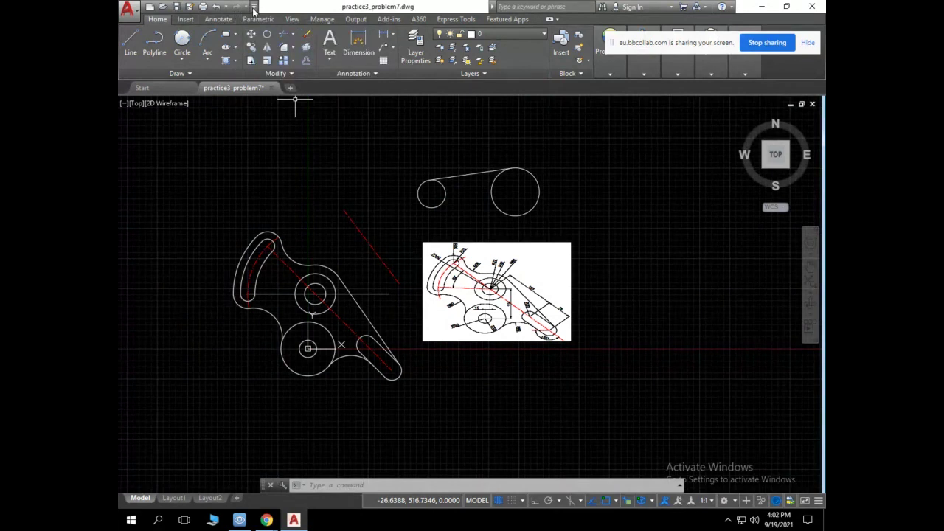
Show the classic menu bar from the Quick Access Toolbar dropdown, toggling it off and on again.
click(254, 7)
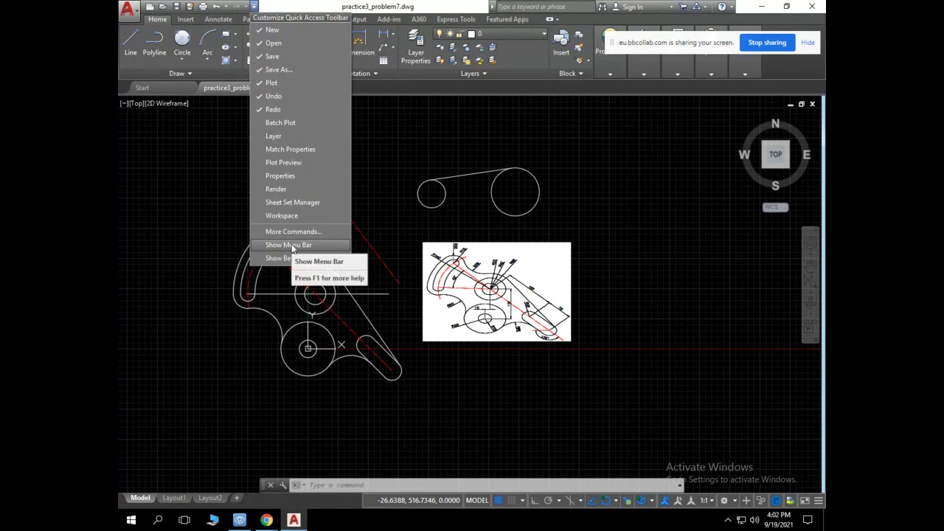
click(292, 245)
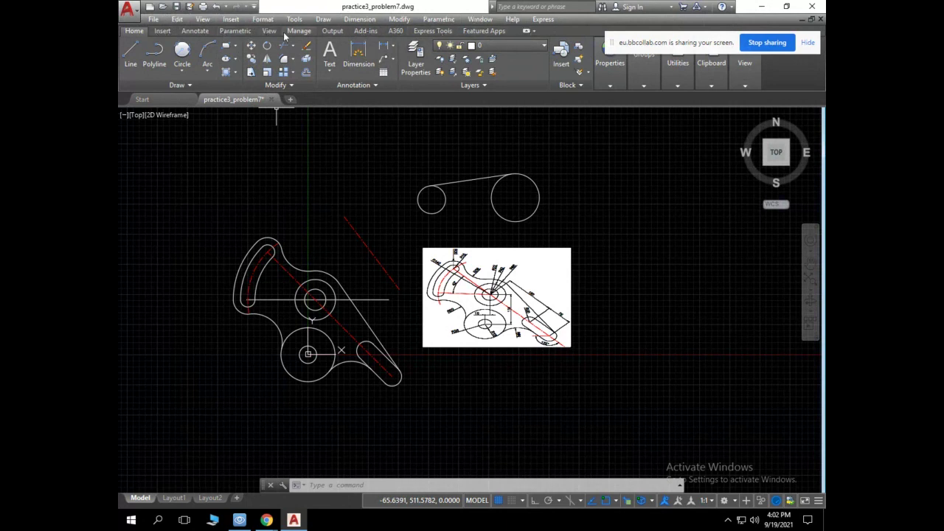
click(253, 6)
click(287, 244)
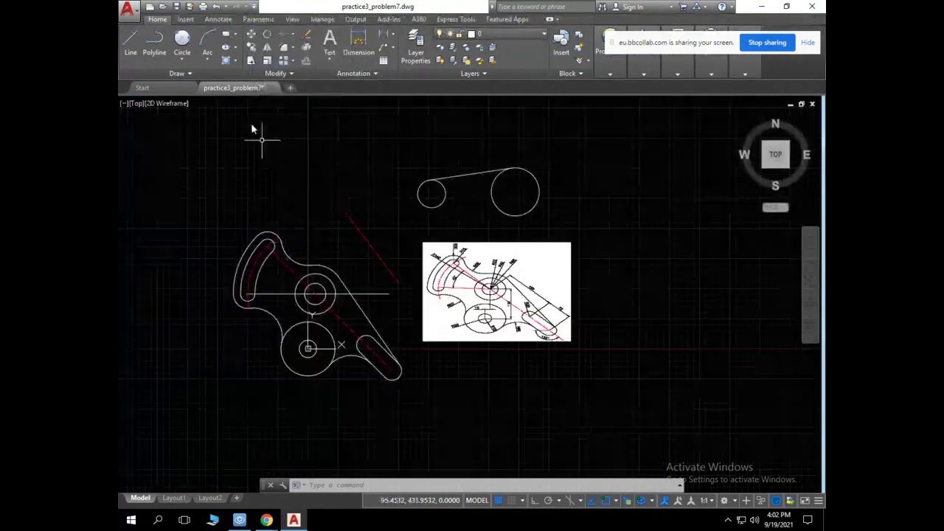
click(254, 7)
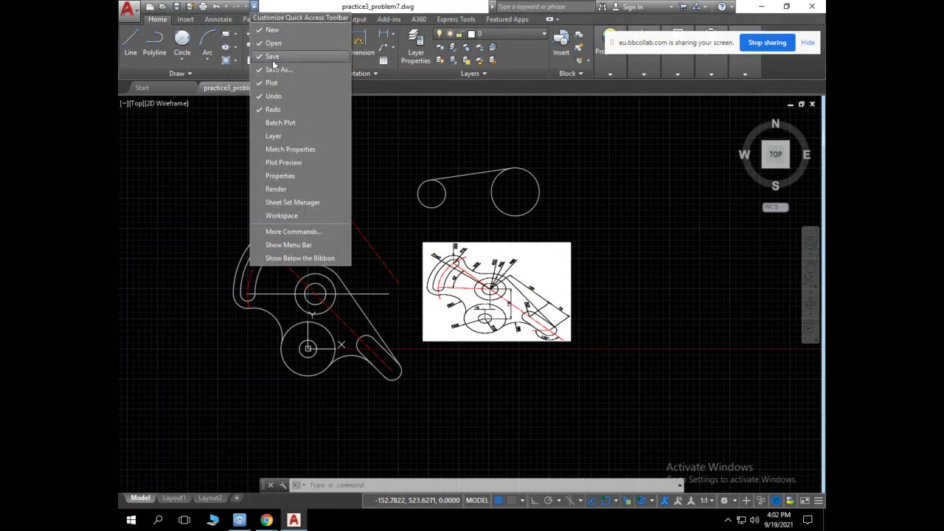
click(302, 246)
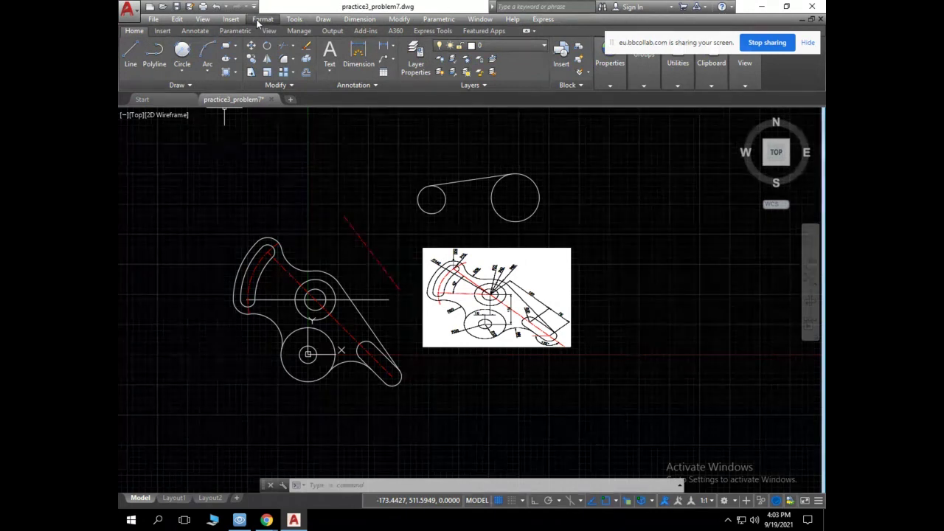
Open the Linetype Manager from the Format menu.
click(257, 24)
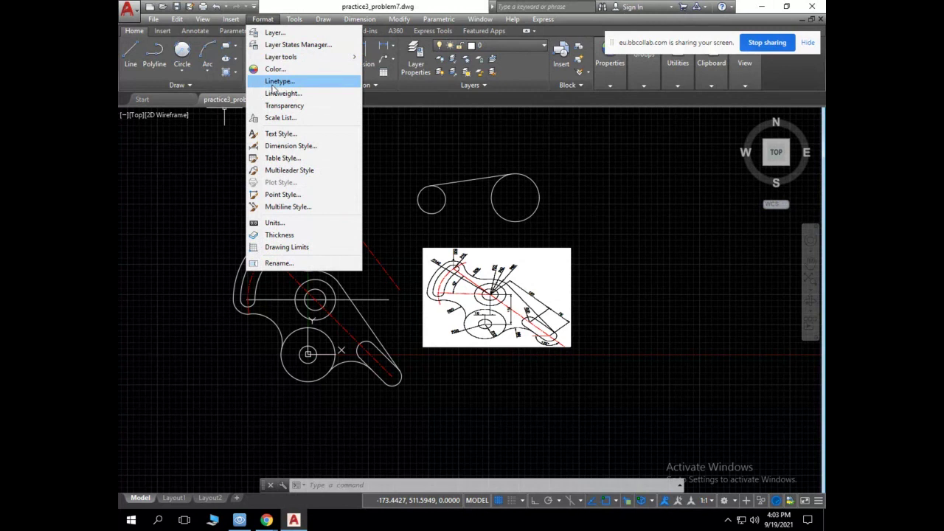
click(276, 82)
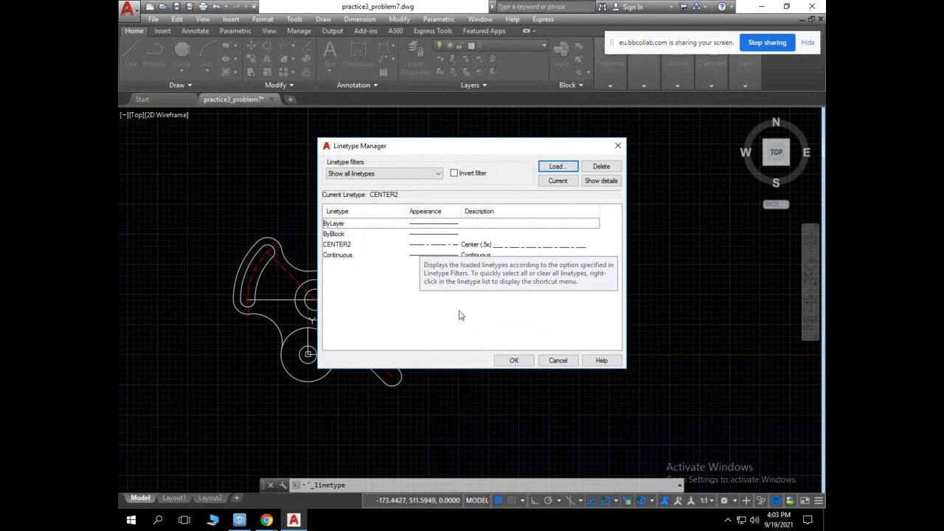
Load DASHED2 from acad.lin and set it as the current linetype.
click(555, 168)
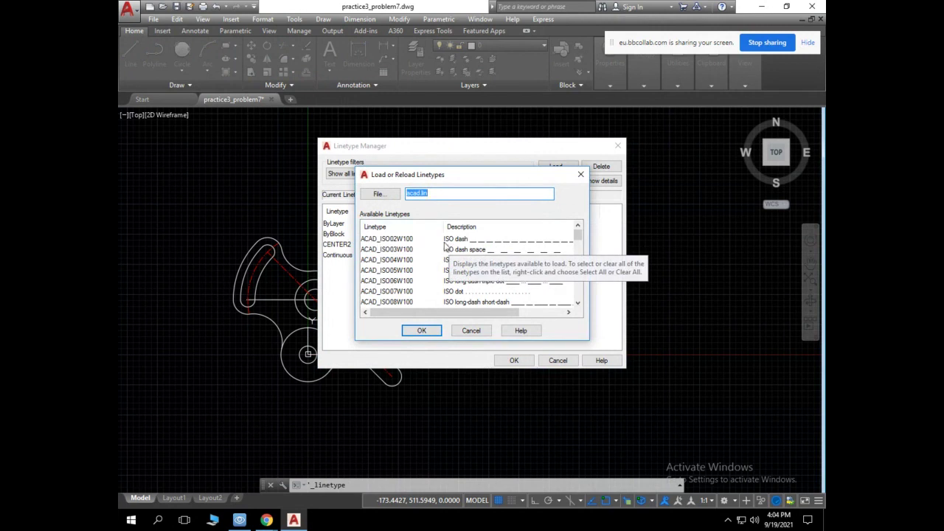
click(413, 253)
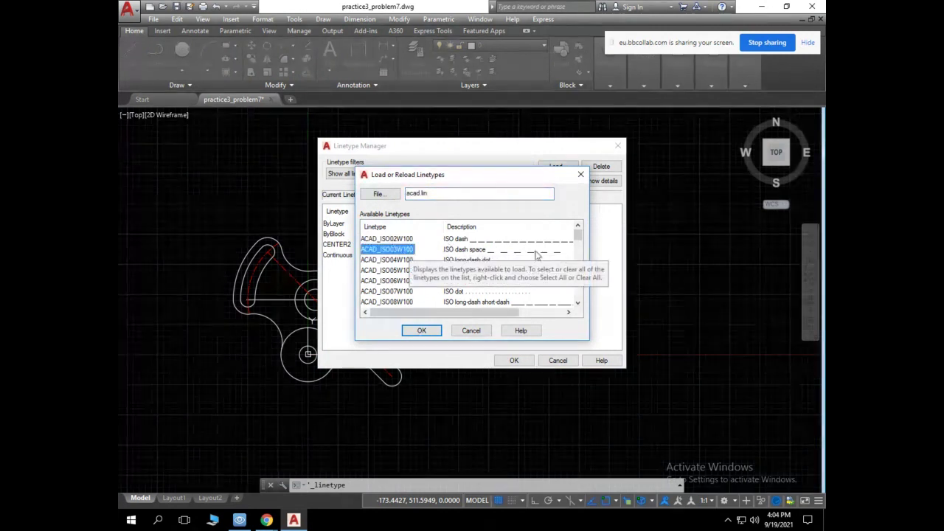
drag(577, 234, 572, 277)
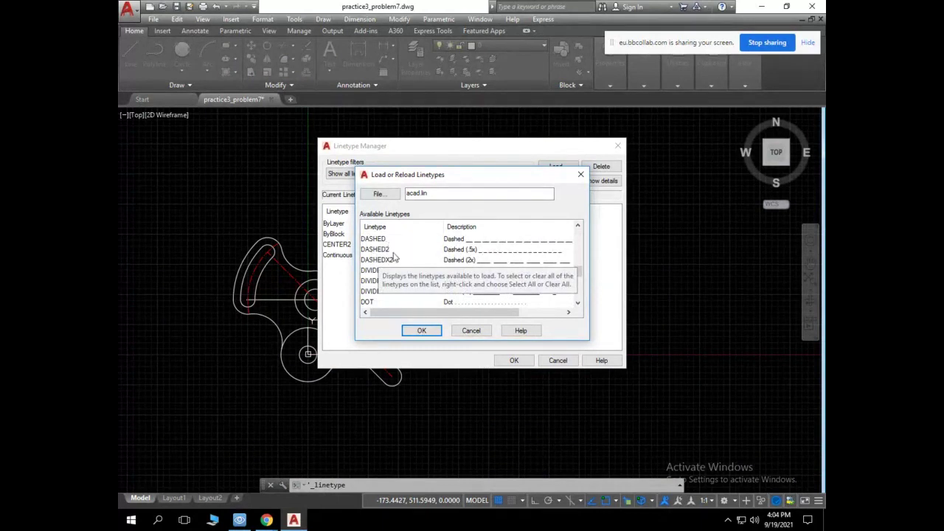
click(377, 252)
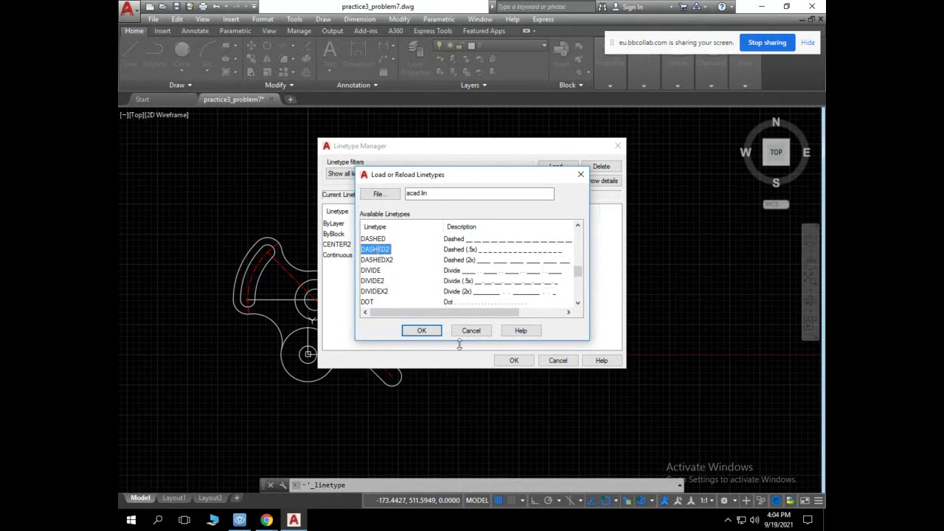
click(421, 330)
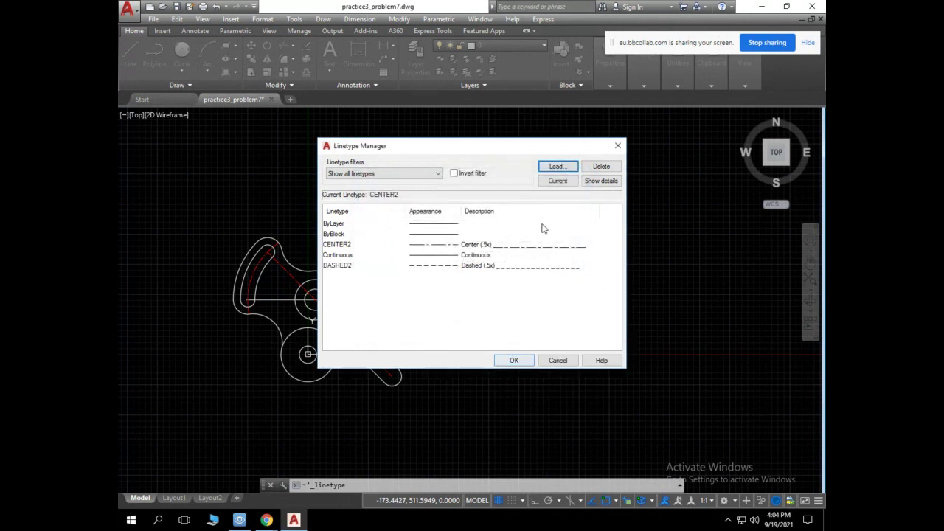
click(349, 266)
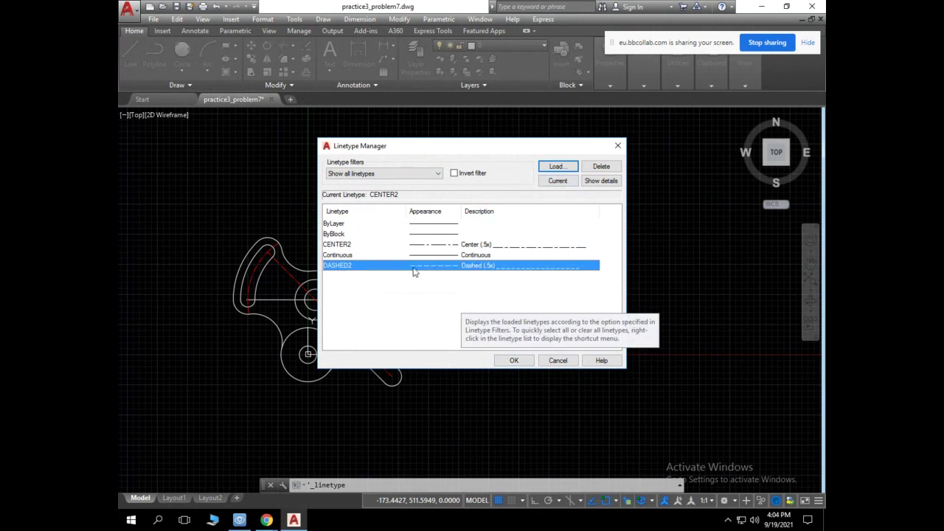
click(555, 182)
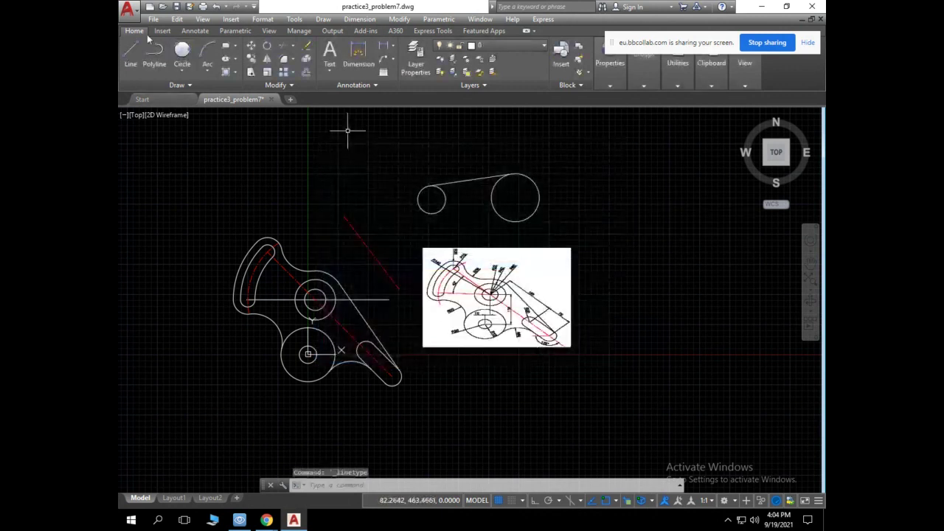
Draw one dashed line slanting down from upper right of the reference image.
click(131, 51)
click(622, 181)
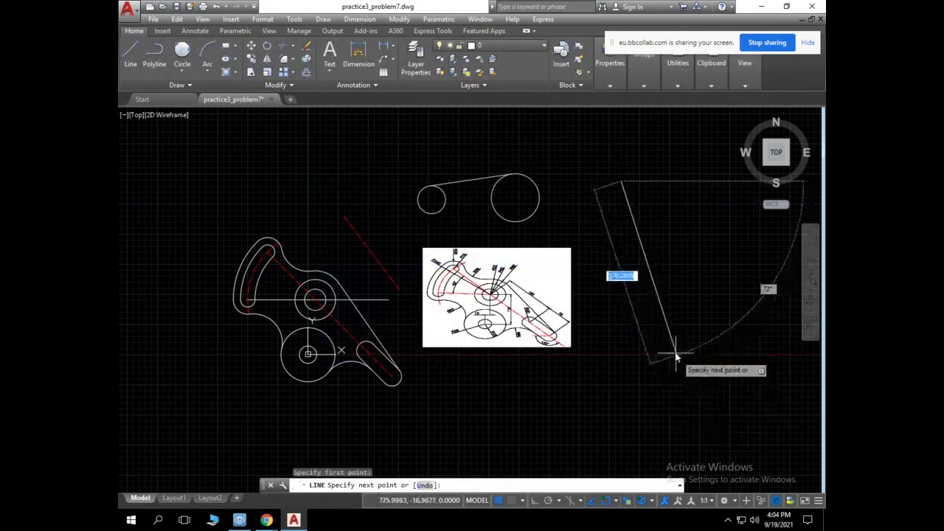
click(674, 353)
right_click(713, 377)
click(730, 386)
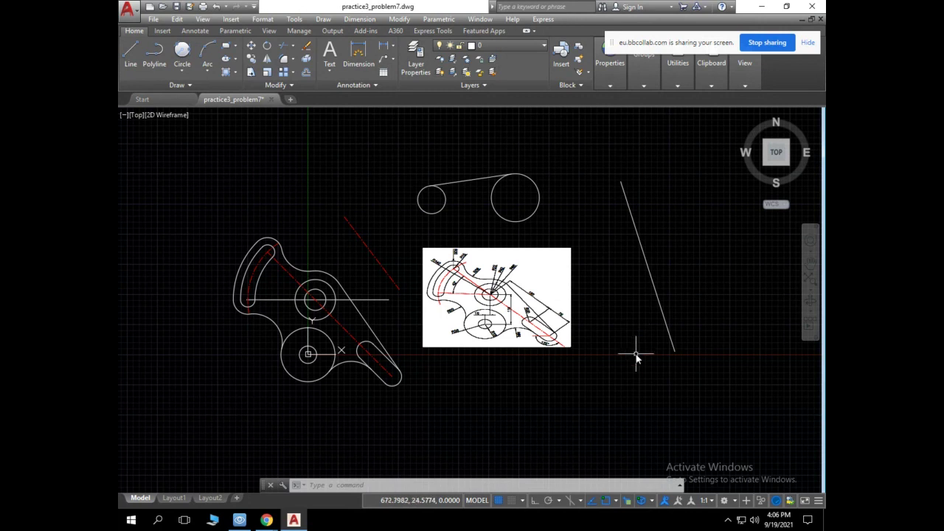
scroll(630, 343, up, 5)
scroll(617, 342, up, 3)
drag(713, 267, 580, 303)
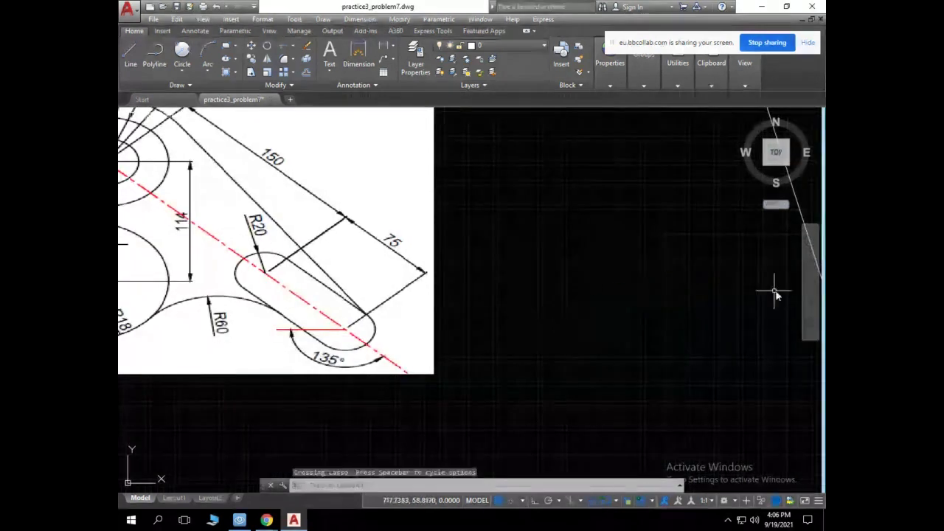
click(810, 274)
mouse_move(675, 268)
mouse_down()
mouse_move(368, 336)
mouse_move(308, 341)
mouse_move(573, 287)
mouse_move(267, 407)
mouse_up()
drag(530, 342, 467, 342)
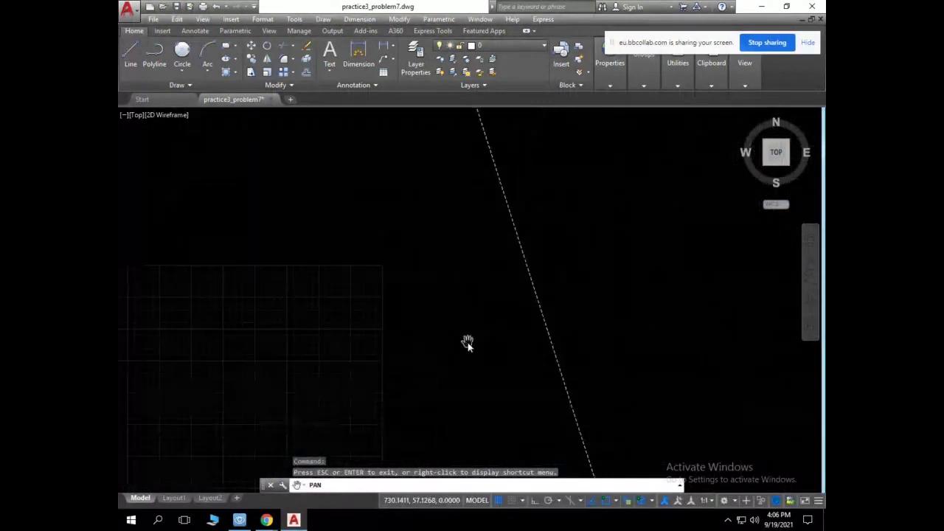
drag(400, 342, 543, 336)
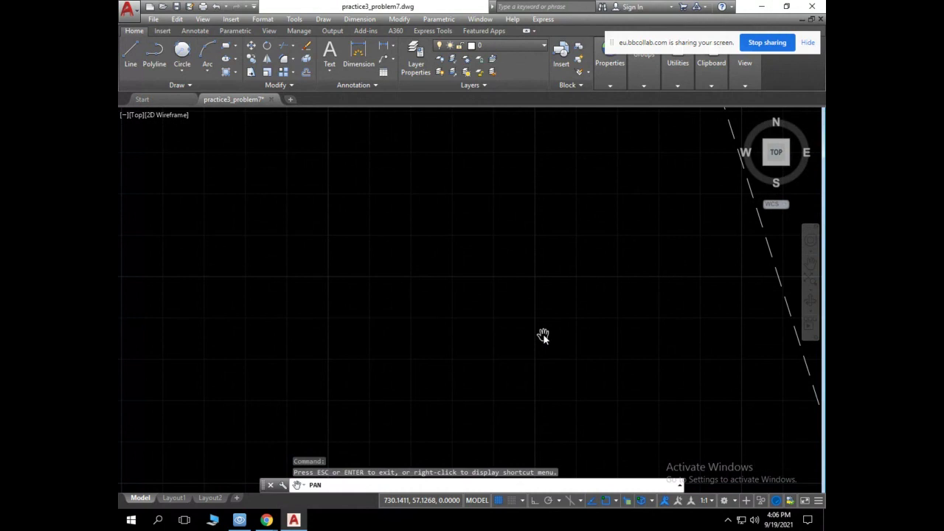
scroll(543, 336, down, 3)
scroll(542, 336, down, 2)
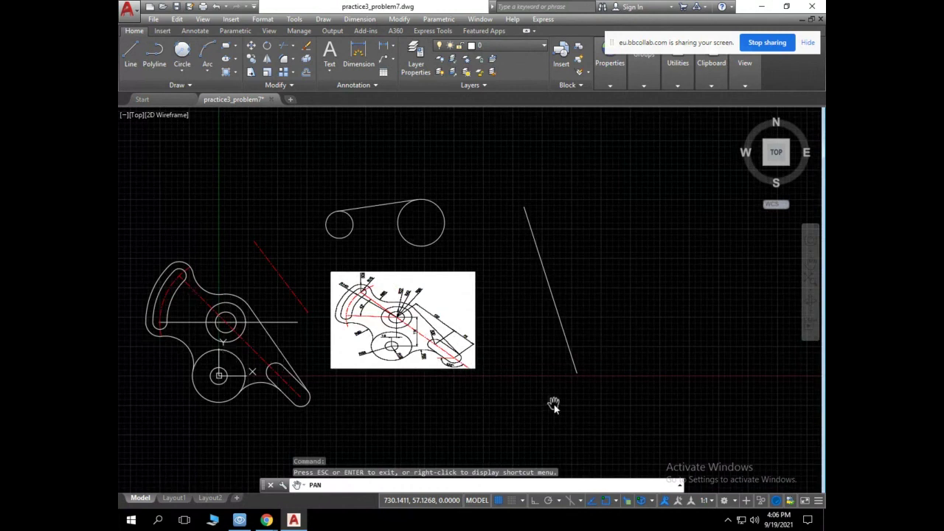
key(Escape)
drag(568, 380, 582, 361)
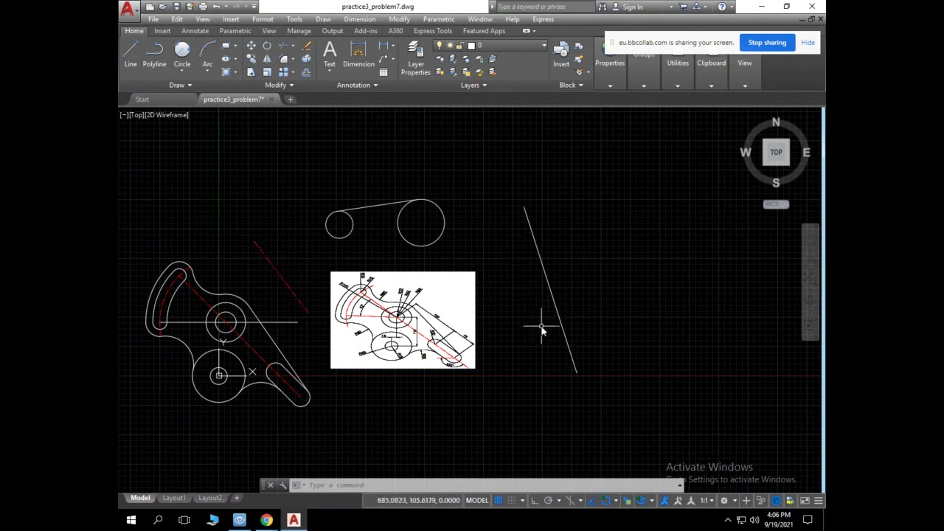
Make the slanted line green through the Properties palette.
click(537, 252)
right_click(537, 251)
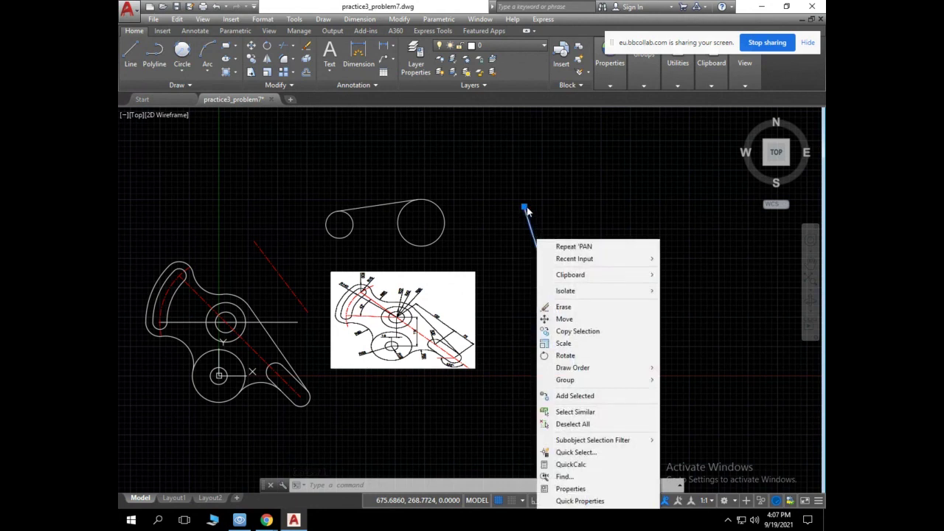
click(569, 489)
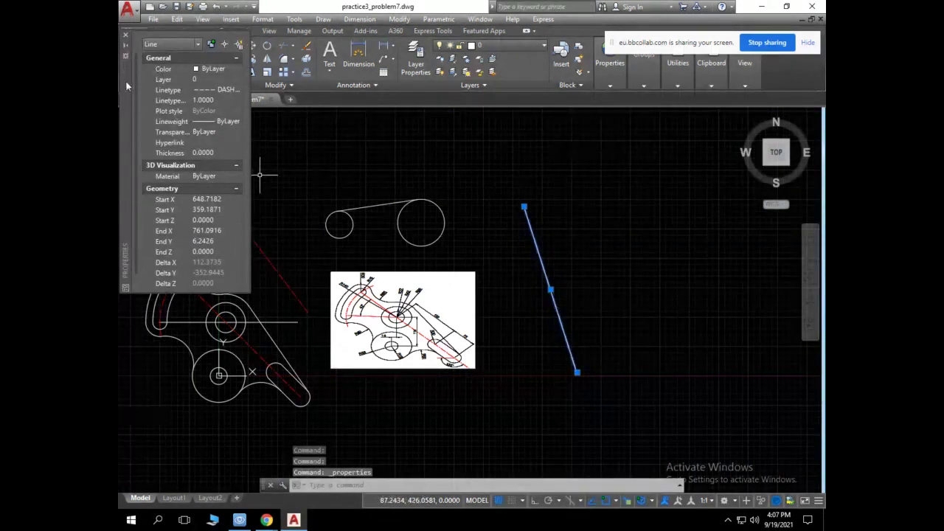
drag(130, 89, 606, 194)
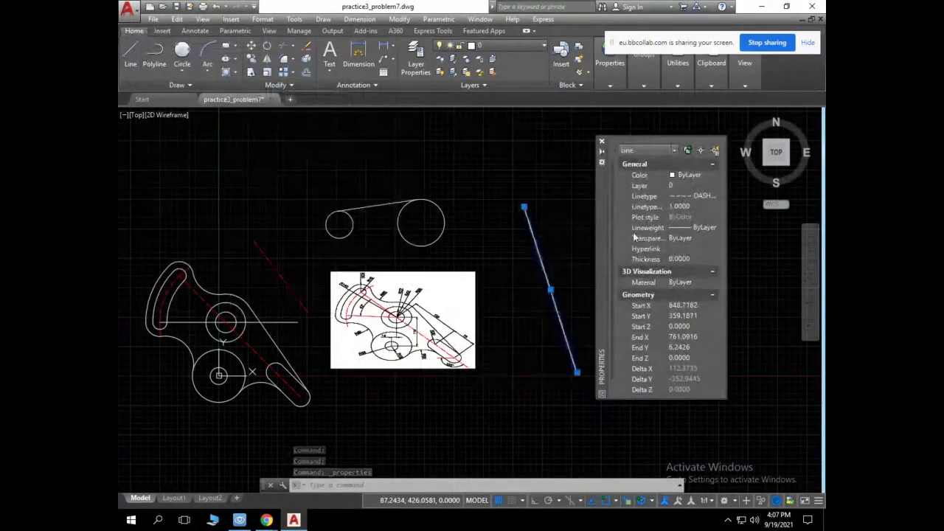
click(690, 175)
click(713, 174)
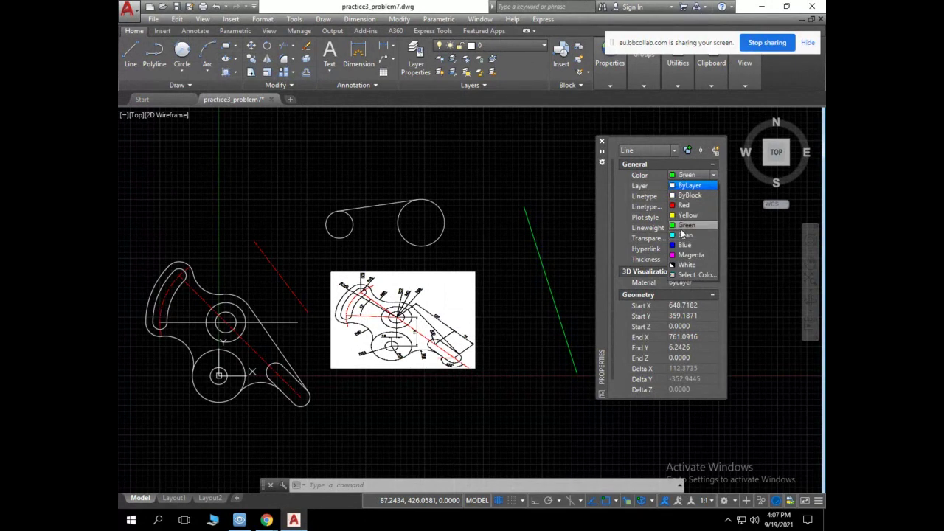
click(681, 225)
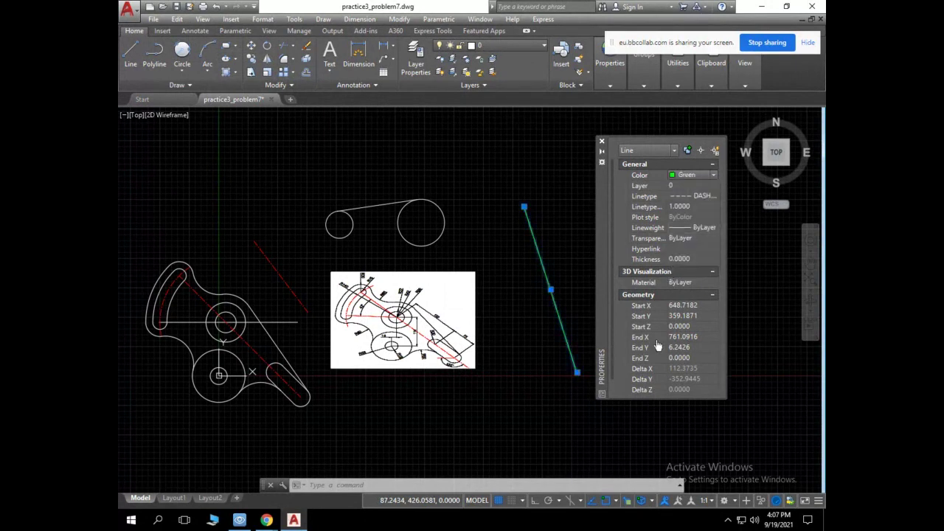
Raise the line's linetype scale through 10 and 30 to 50, then deselect it.
click(679, 210)
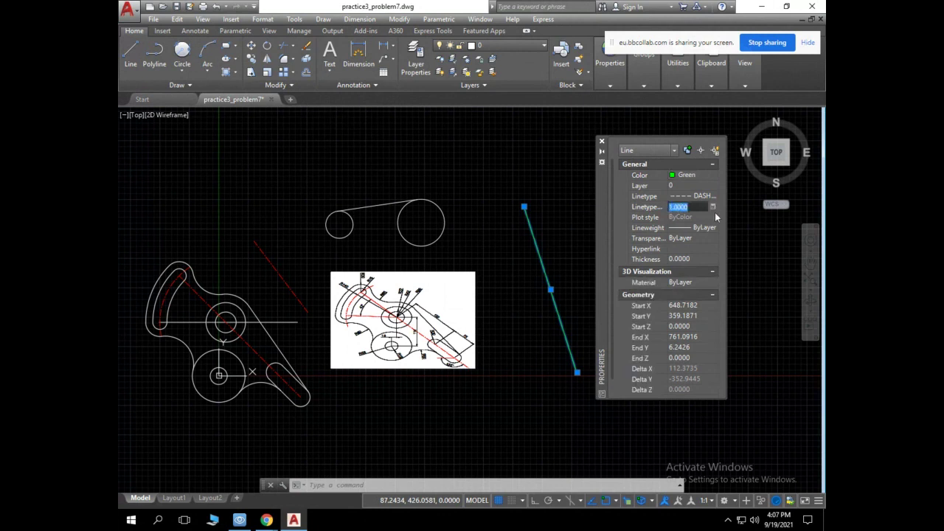
drag(730, 215, 798, 215)
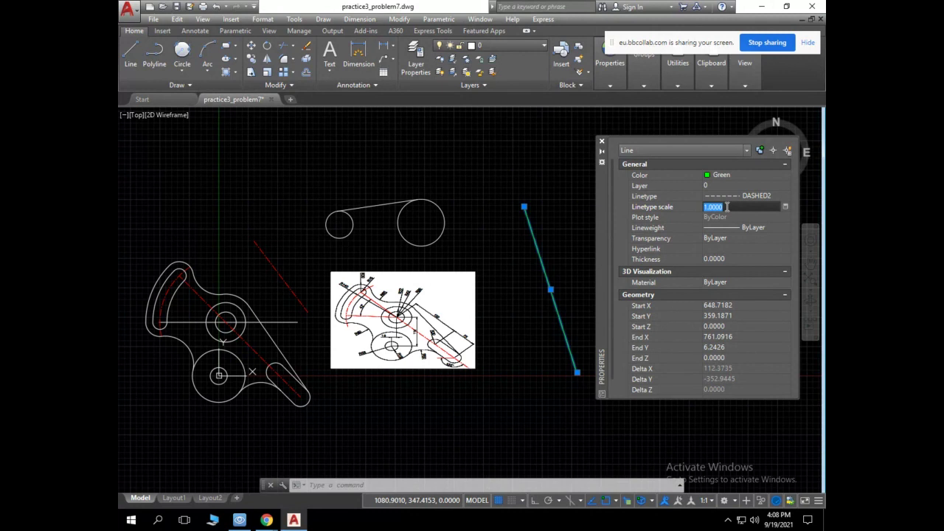
text(10)
key(Return)
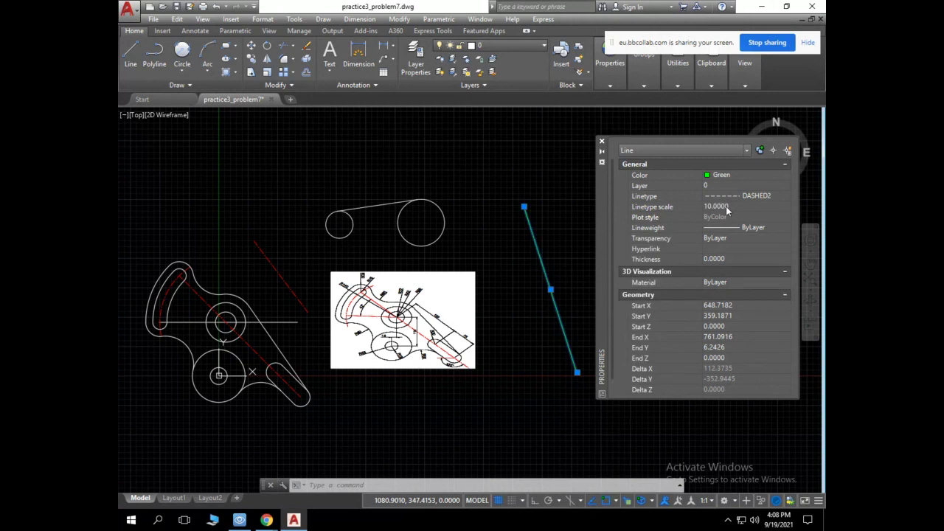
click(727, 209)
text(0)
key(Return)
click(725, 205)
text(0)
key(Return)
key(Escape)
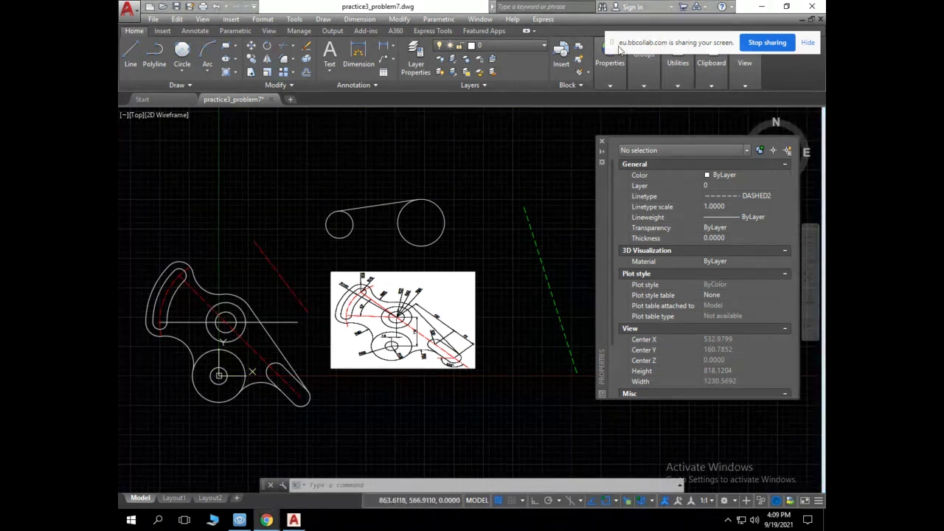
Expand the Home tab's Properties panel to reveal Match Properties.
drag(619, 50, 713, 95)
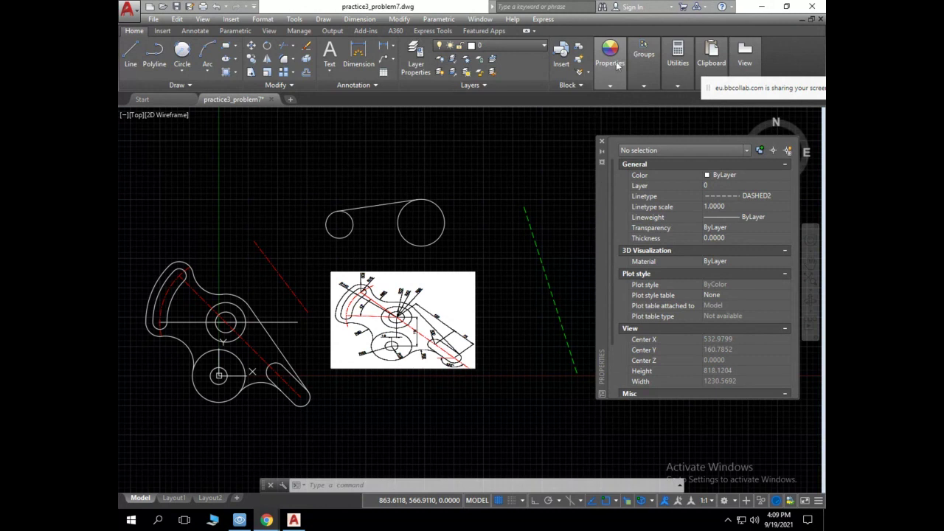
click(610, 87)
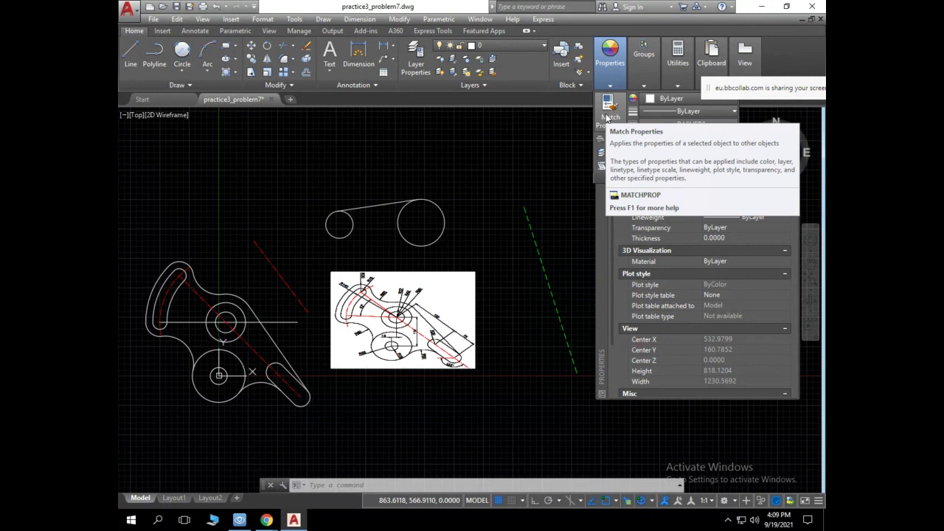
Start Match Properties with the green dashed line as the source.
click(607, 118)
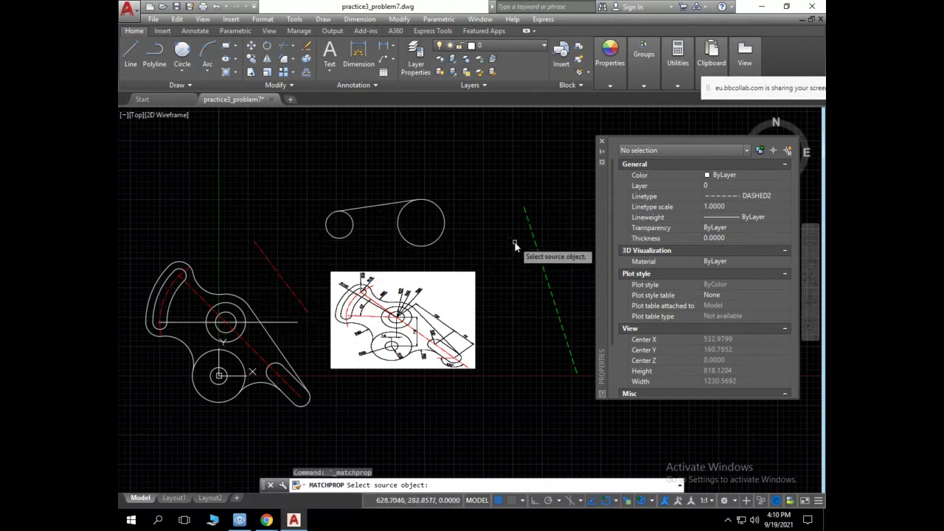
key(Escape)
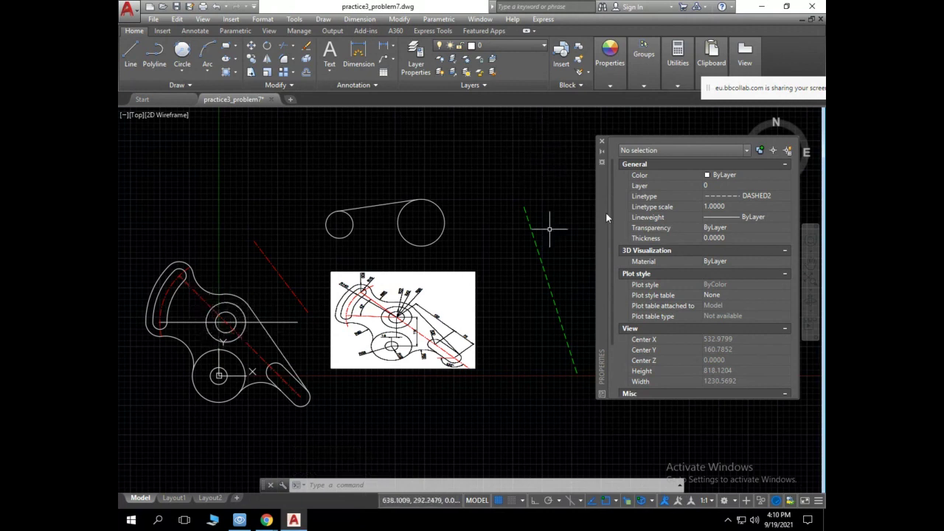
click(610, 86)
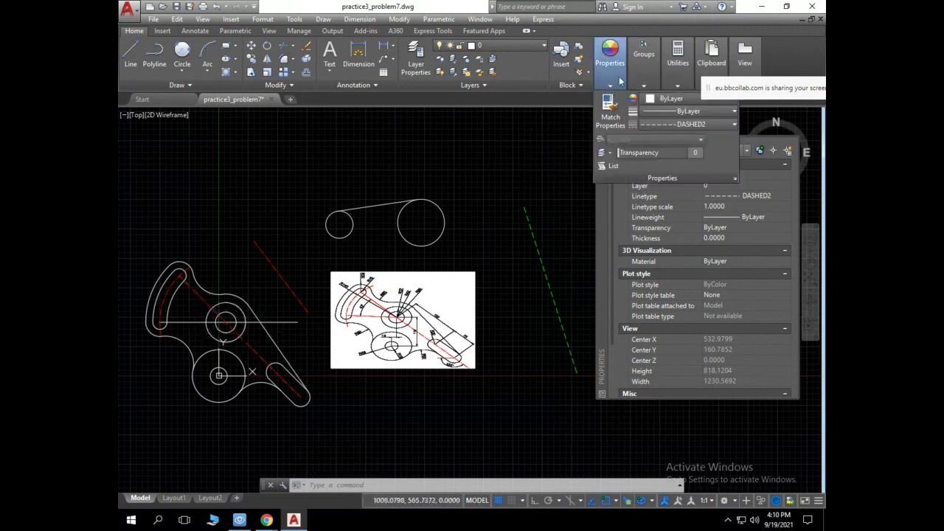
click(611, 118)
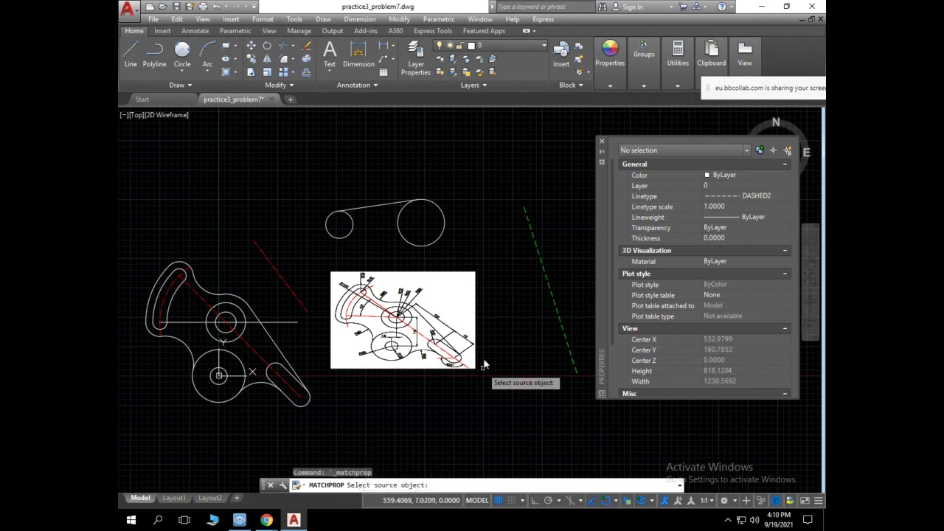
click(527, 221)
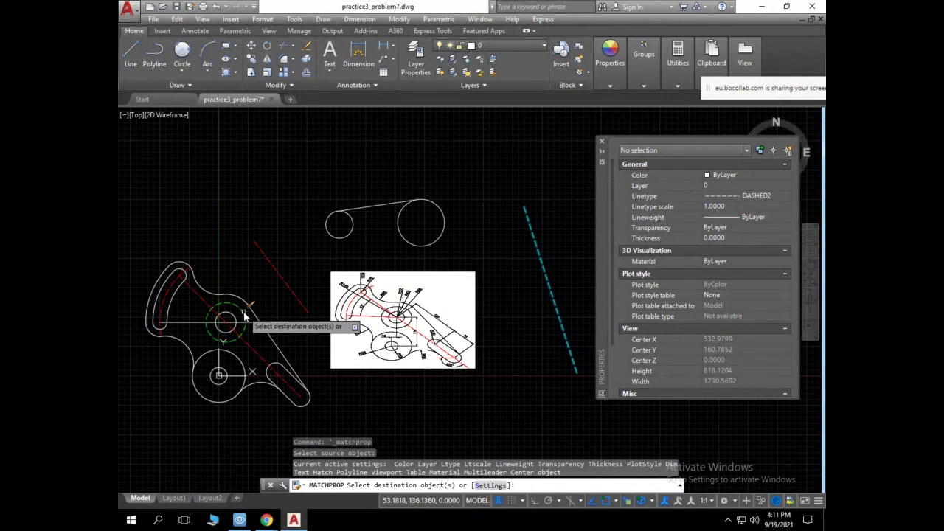
Apply the green dashed style to the upper hole circle, diagonal arm edge and upper arc.
click(244, 315)
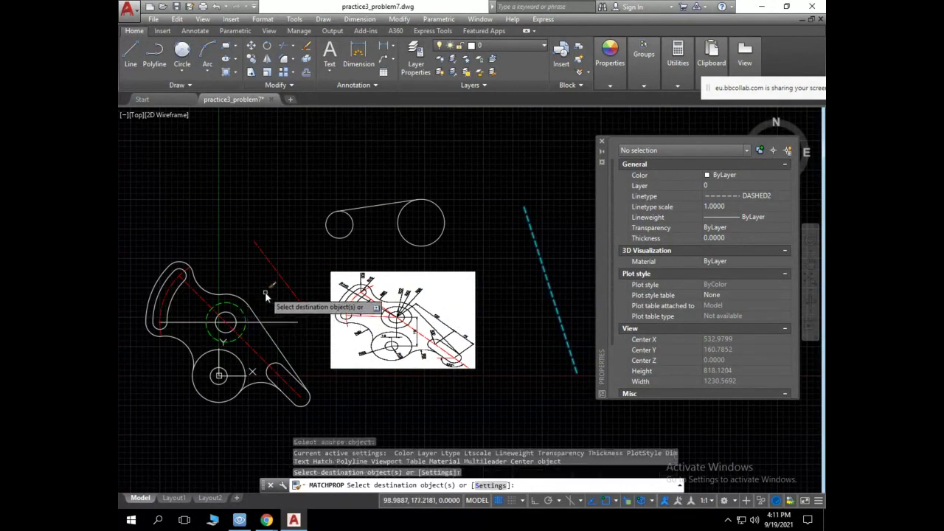
click(256, 314)
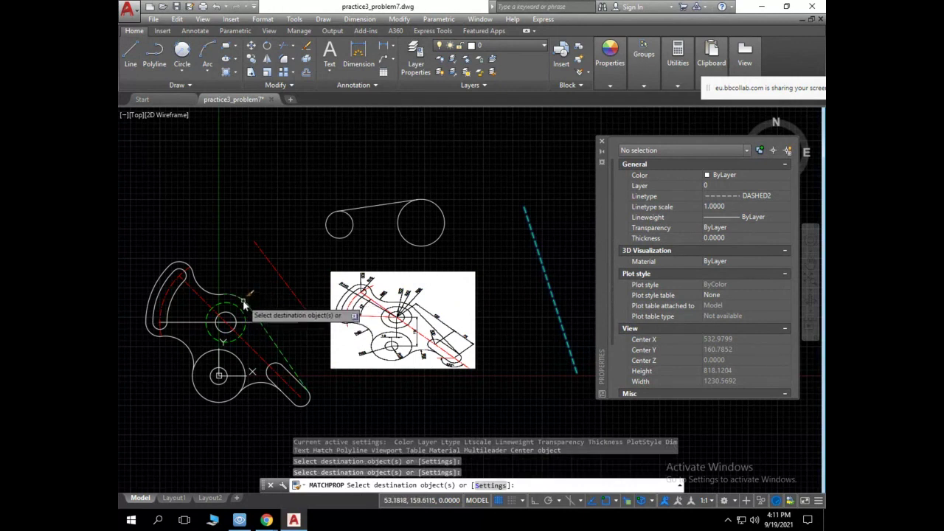
click(232, 295)
click(190, 267)
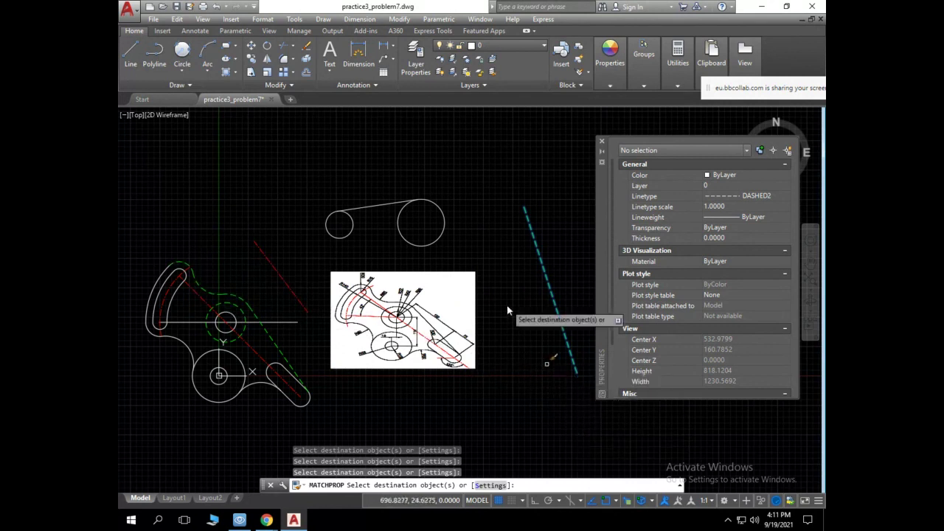
key(Escape)
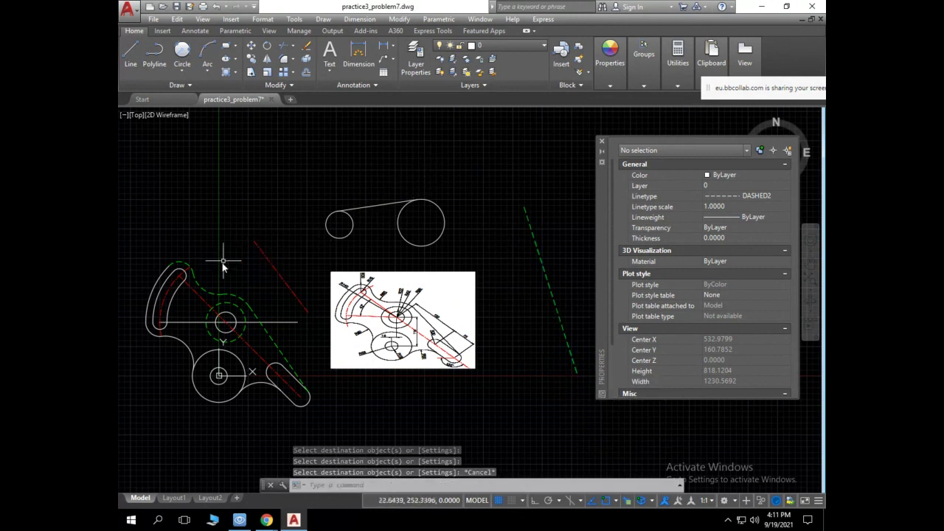
scroll(229, 250, up, 2)
scroll(239, 265, down, 2)
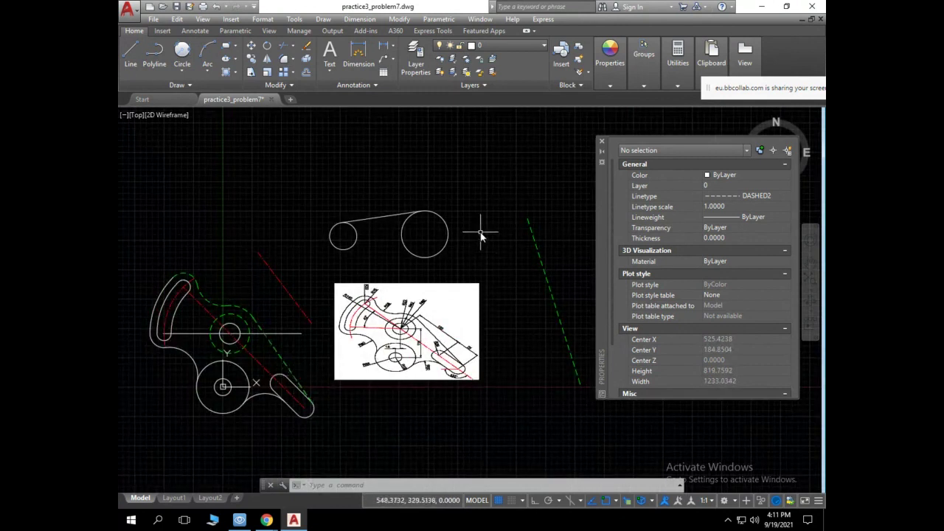
Match the solid tangent line onto the arm's diagonal edge and arc, making them solid white.
click(612, 86)
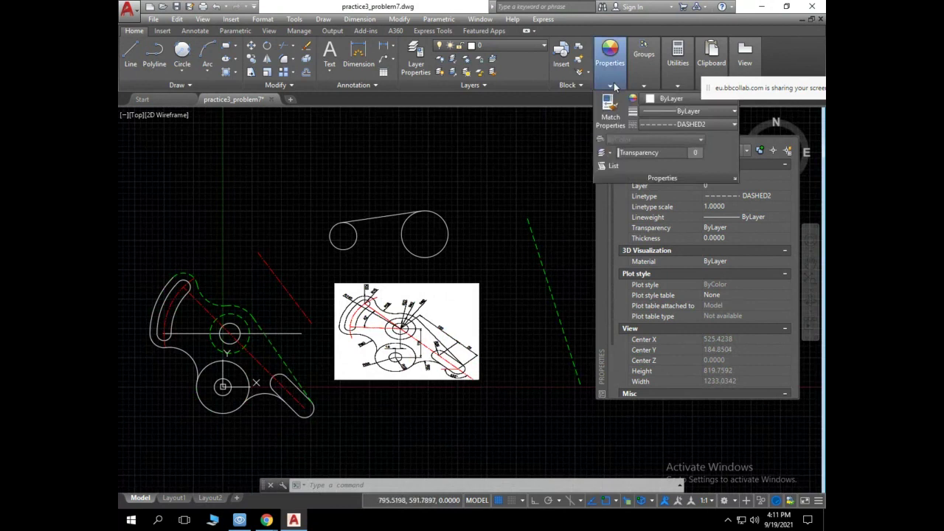
click(610, 107)
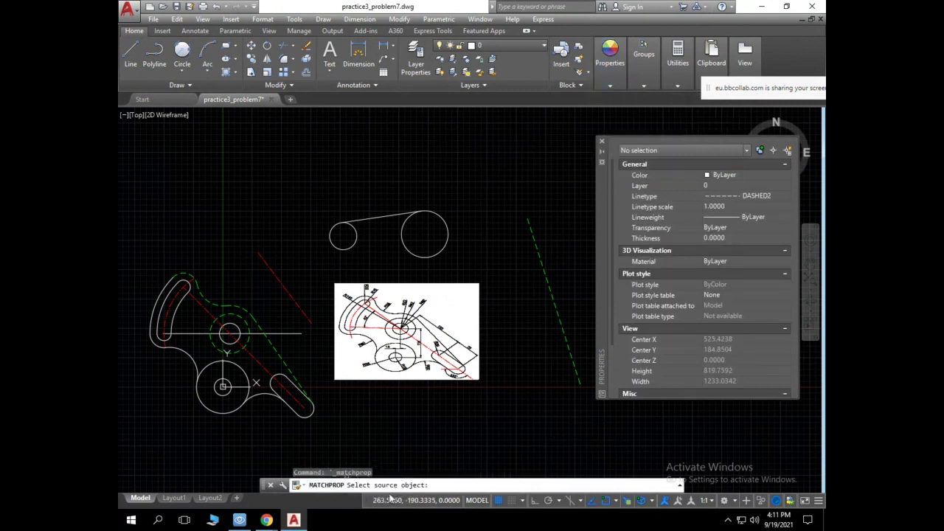
click(360, 222)
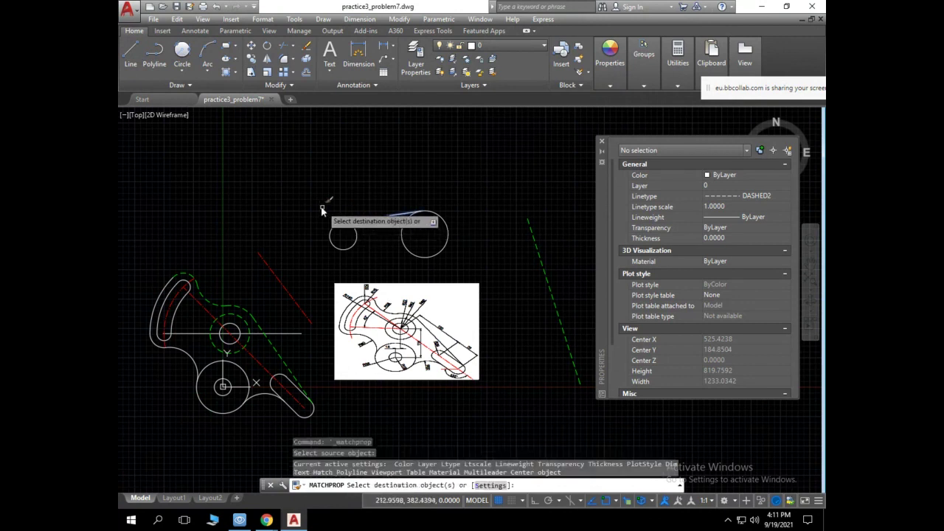
click(252, 315)
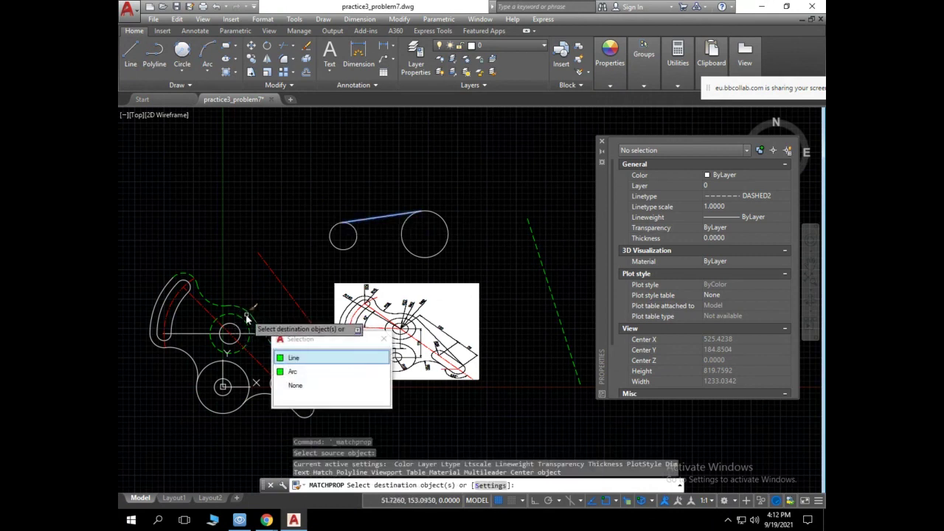
click(284, 358)
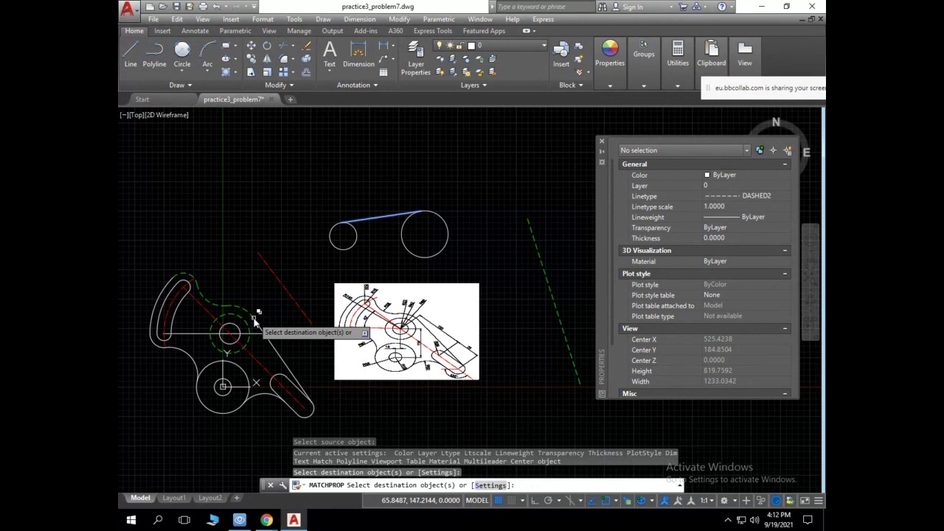
click(254, 322)
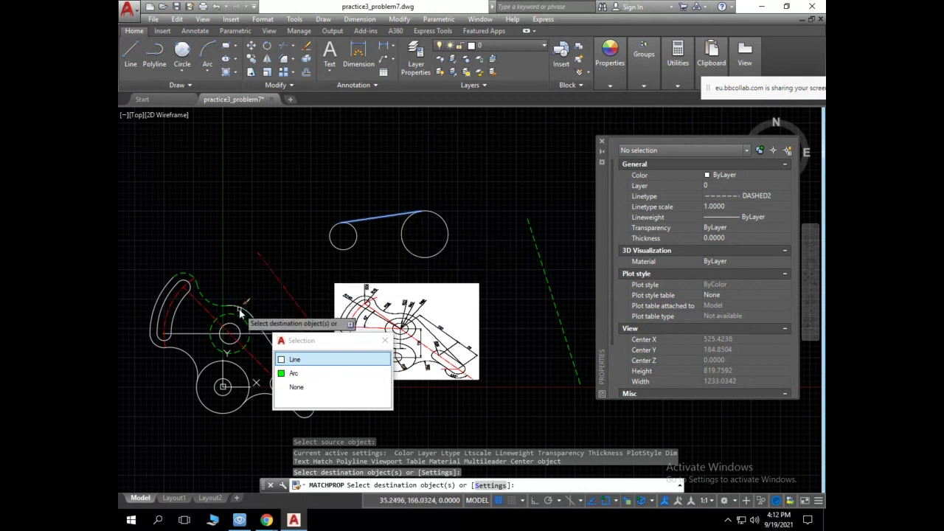
click(247, 312)
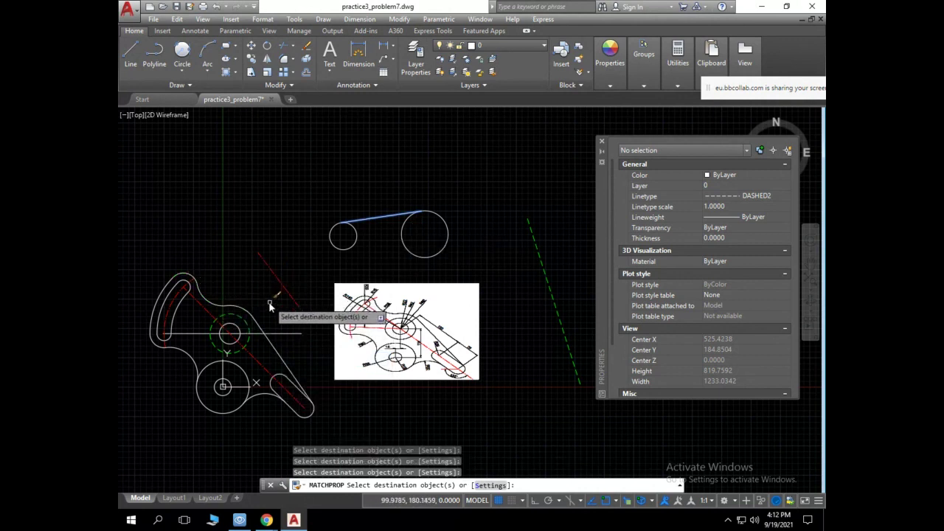
right_click(210, 194)
click(235, 201)
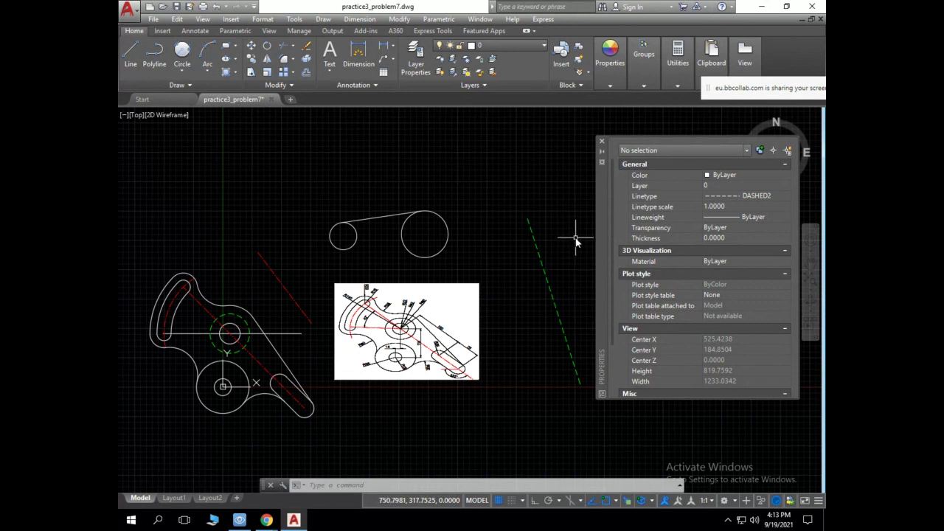
Close the Properties palette and delete the reference image, tangent line and helper circles.
click(602, 141)
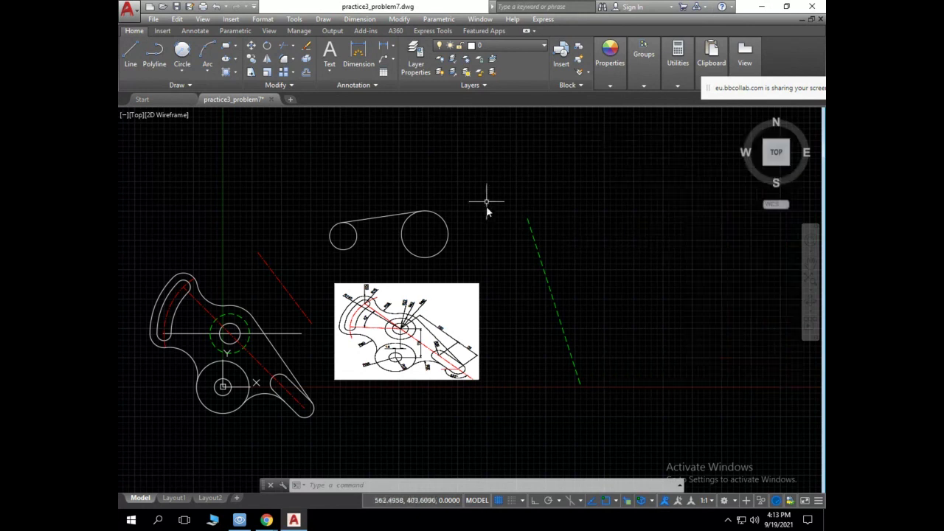
click(441, 349)
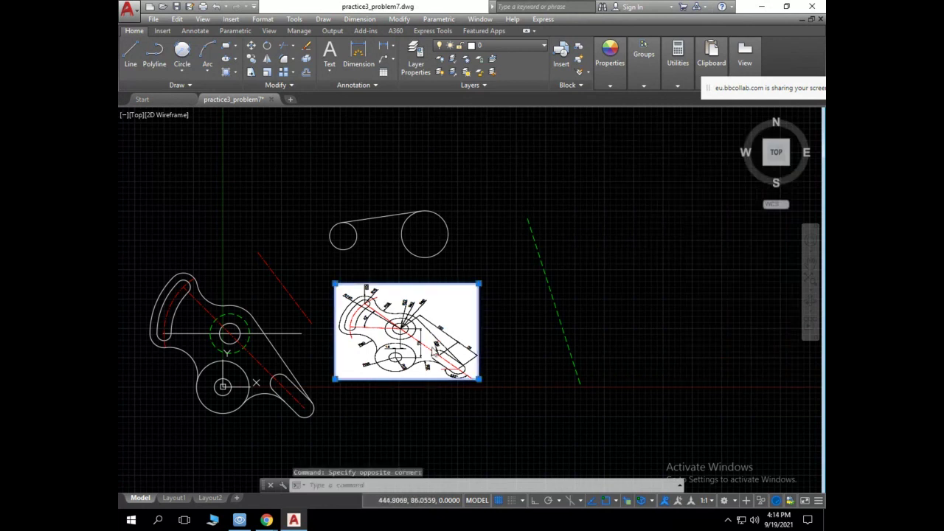
key(Delete)
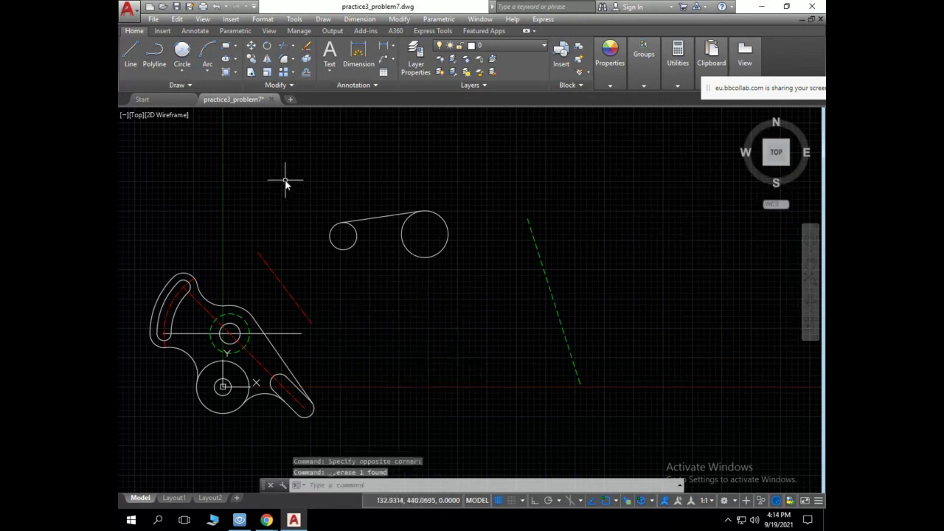
mouse_move(285, 179)
mouse_down()
mouse_move(442, 311)
mouse_move(491, 211)
mouse_up()
key(Delete)
drag(374, 212, 306, 229)
key(Delete)
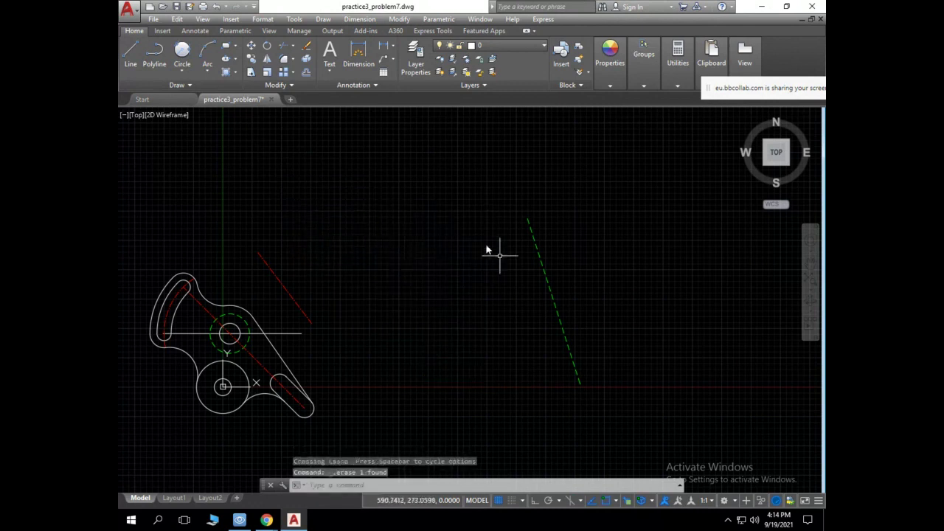
Try moving the green dashed line, then clear the failed selection.
click(251, 46)
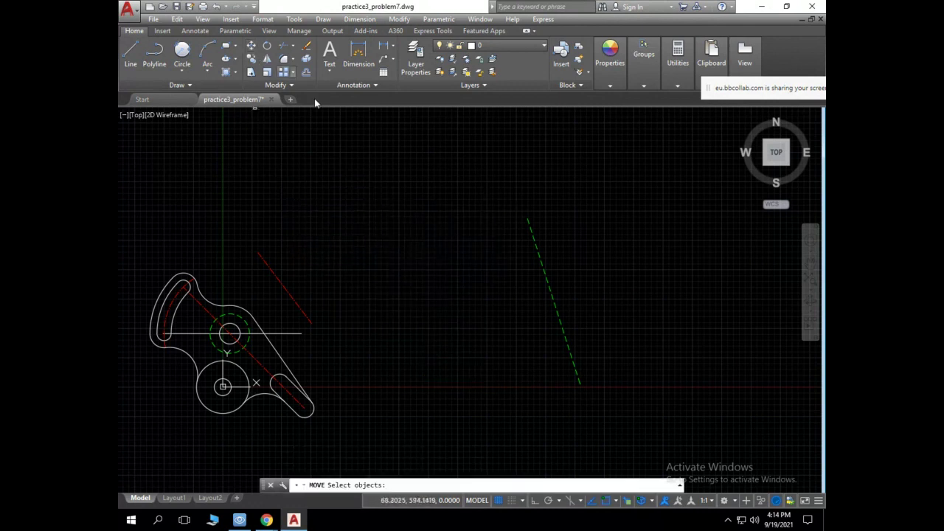
click(534, 260)
click(539, 258)
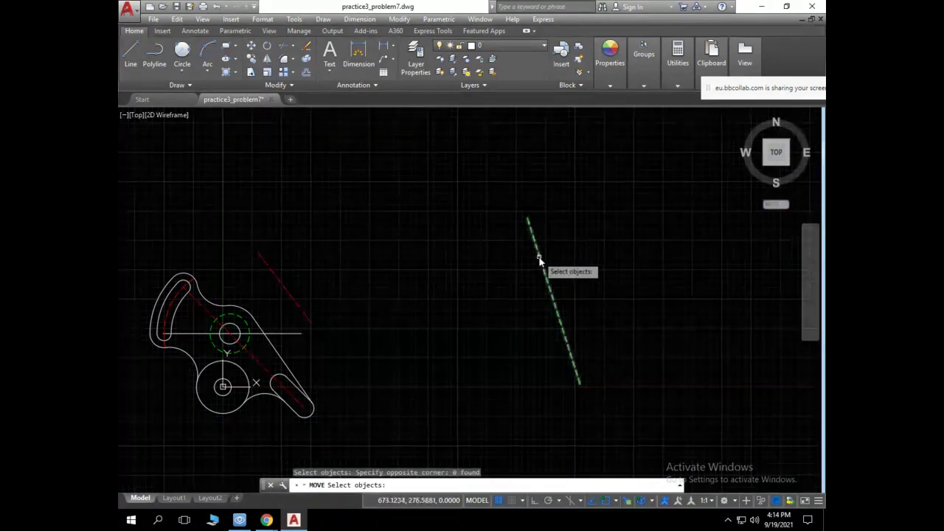
key(Return)
click(543, 270)
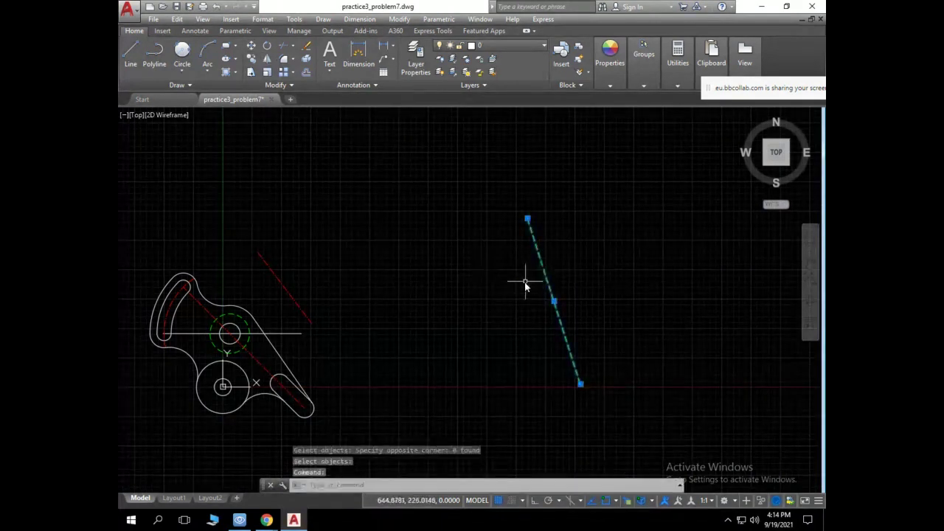
click(527, 288)
click(521, 285)
click(509, 288)
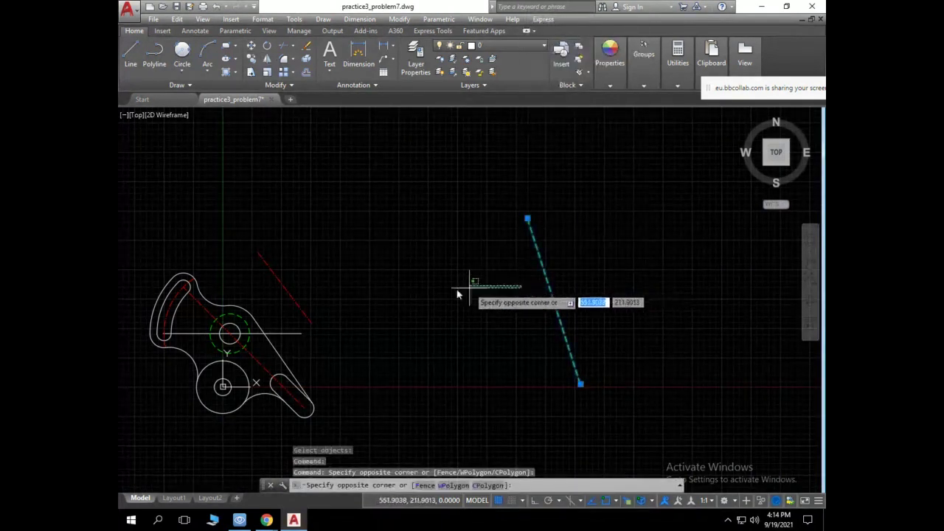
click(491, 332)
key(Escape)
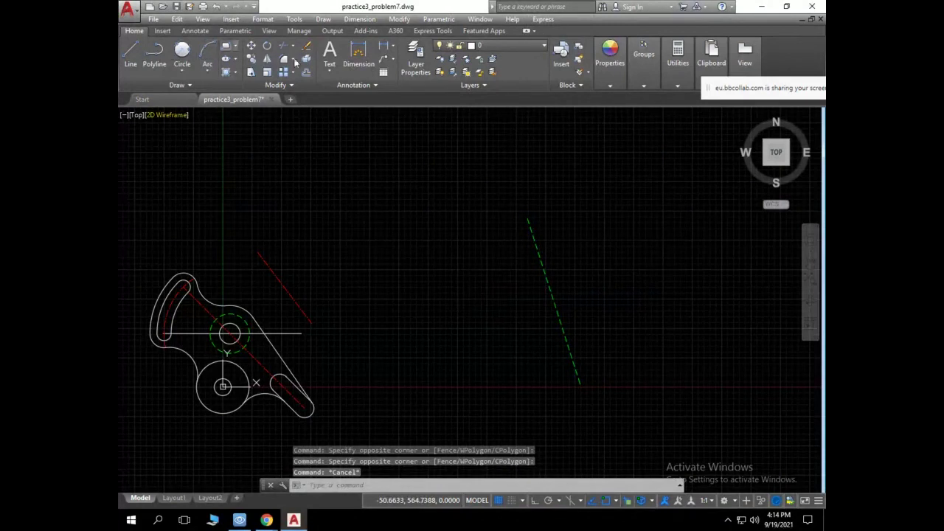
Move the green dashed line next to the bracket and zoom to extents.
click(250, 45)
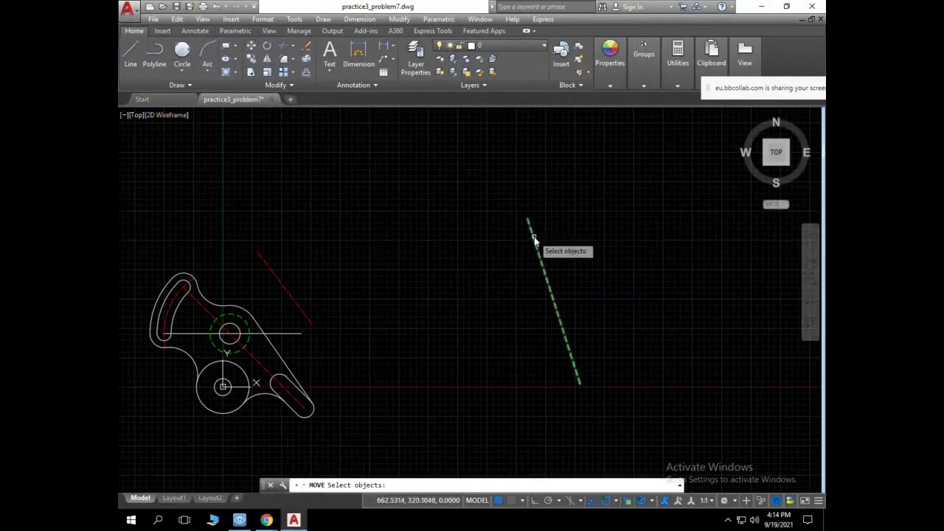
click(531, 229)
key(Return)
click(544, 266)
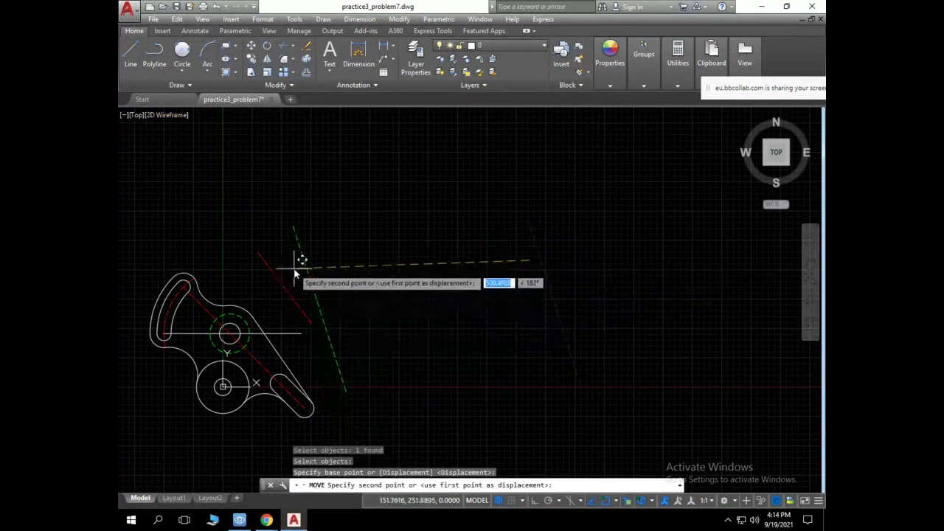
click(810, 281)
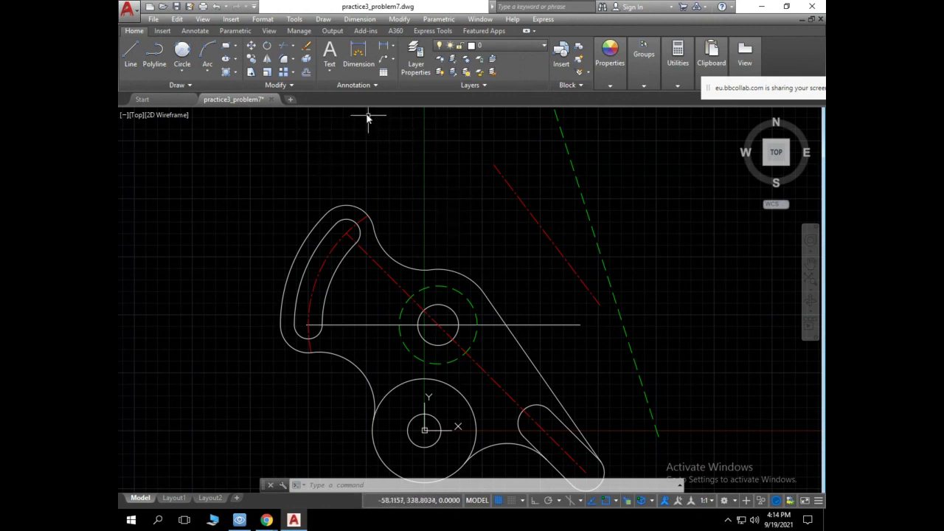
click(395, 48)
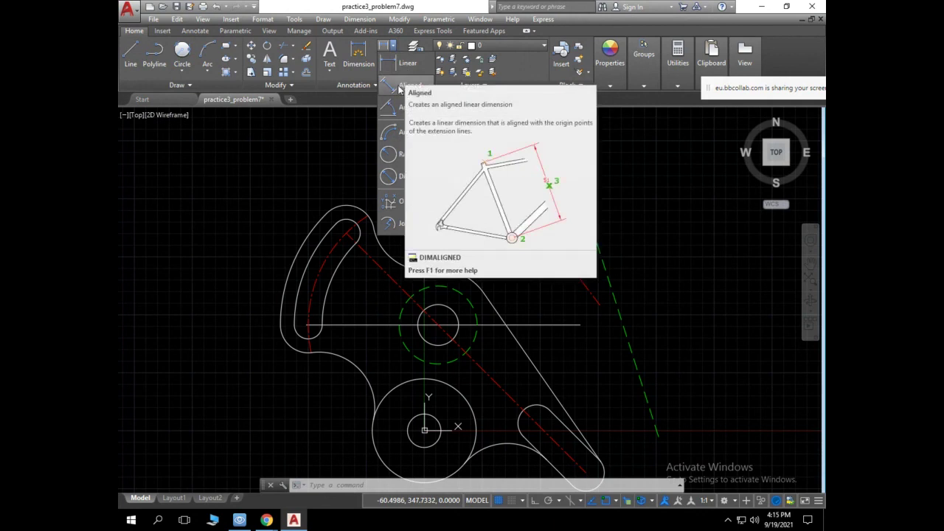
Dimension from the small circle's centre to the upper slot arc's centre with an aligned dimension.
click(403, 87)
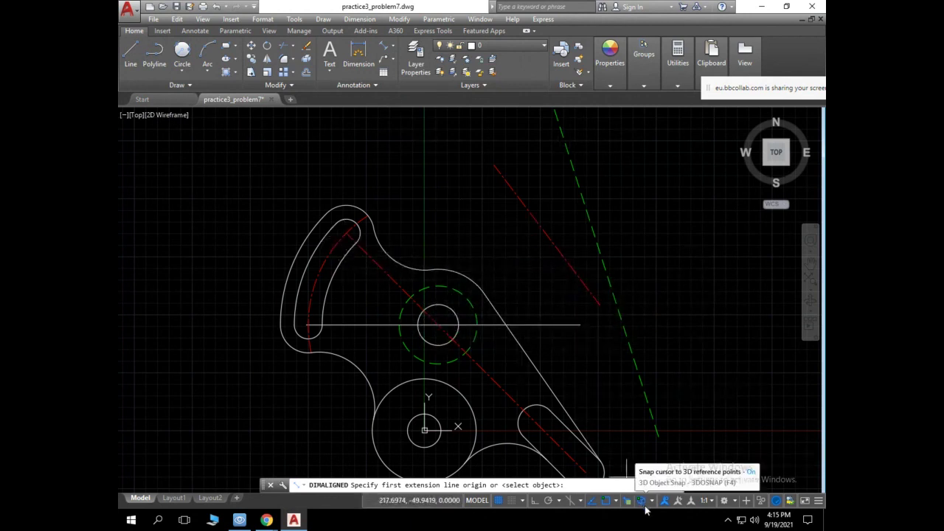
click(616, 501)
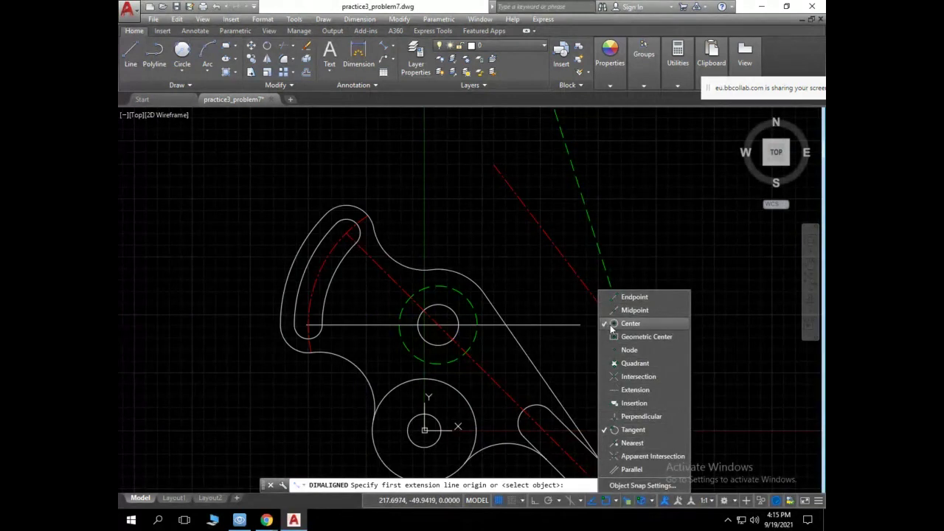
click(554, 345)
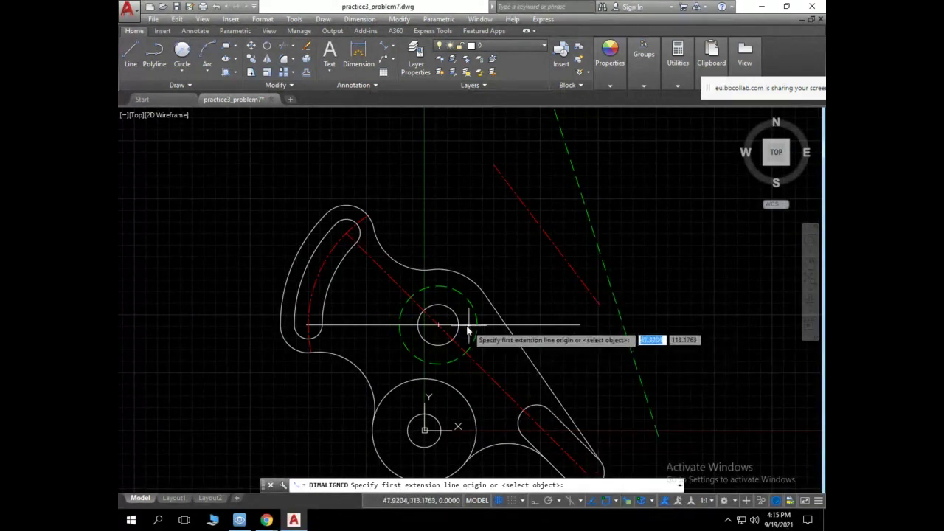
click(438, 324)
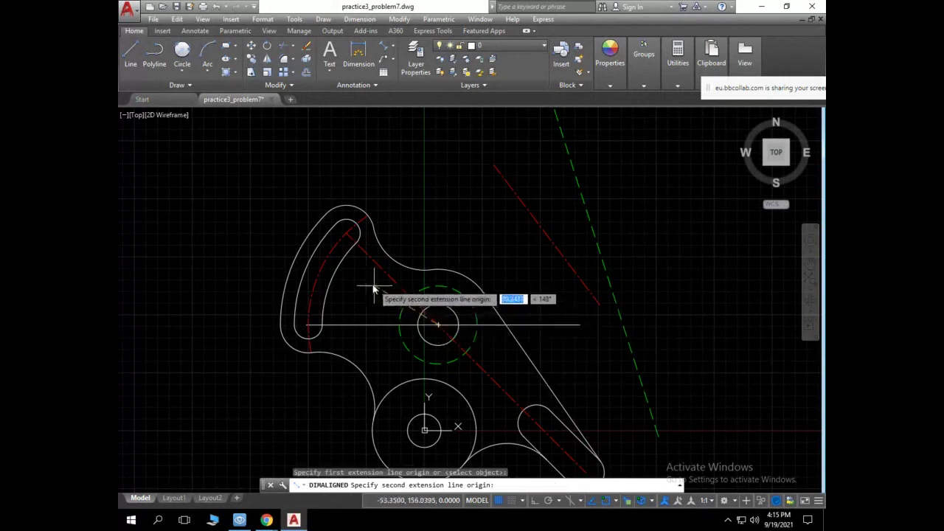
click(347, 235)
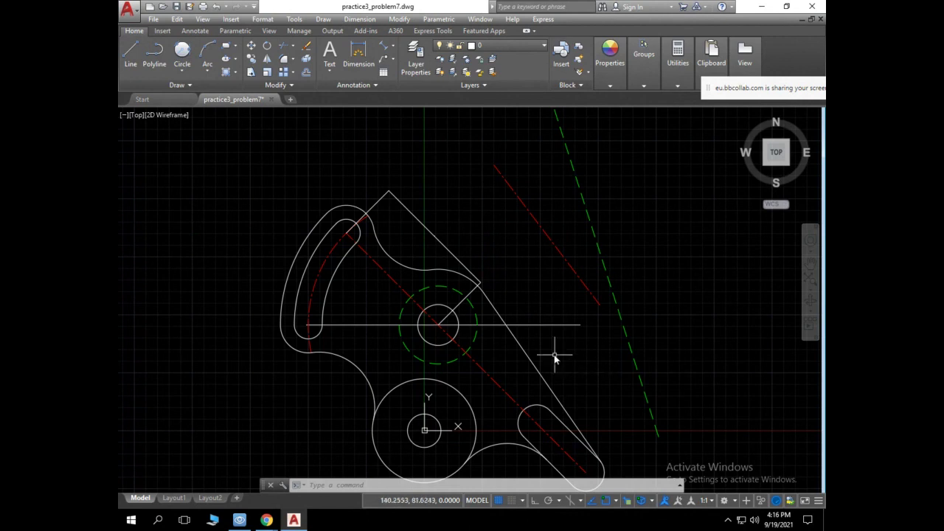
Zoom and pan along the aligned dimension to inspect its 140.0000 text, arrowhead and corner.
scroll(441, 262, up, 4)
scroll(439, 259, up, 3)
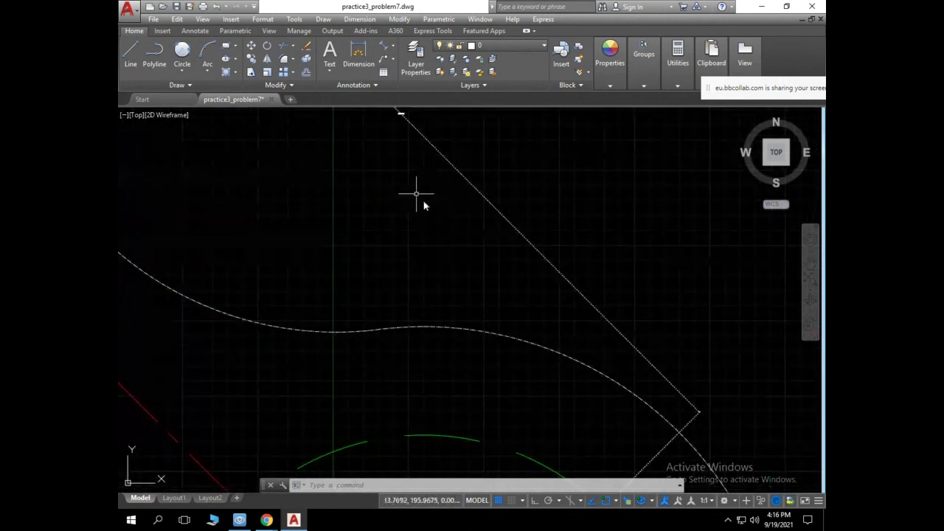
click(811, 264)
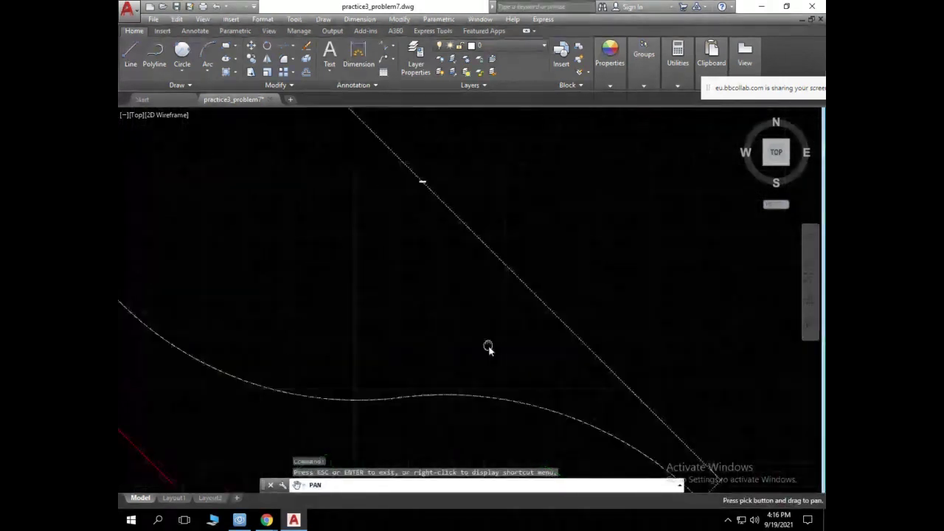
mouse_move(488, 347)
mouse_down()
mouse_move(440, 333)
mouse_move(449, 302)
mouse_move(485, 288)
mouse_move(413, 390)
mouse_up()
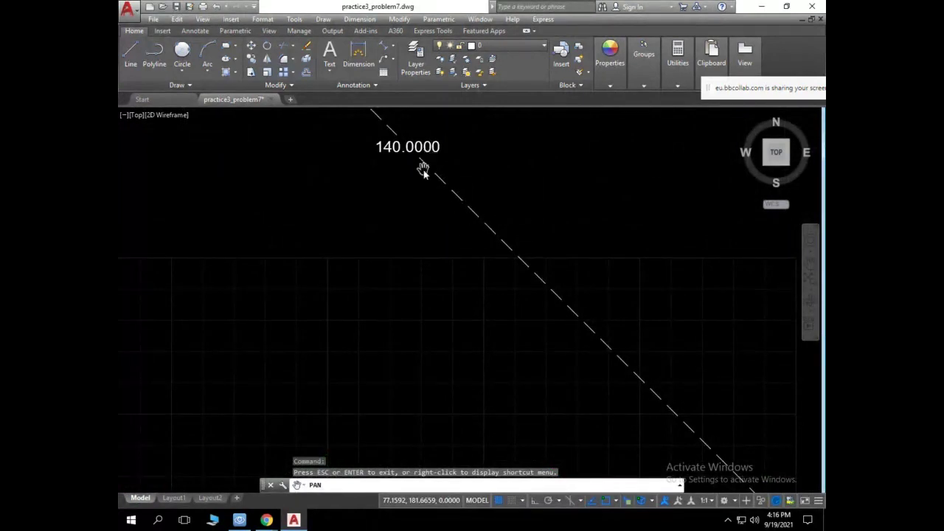
drag(400, 185, 434, 317)
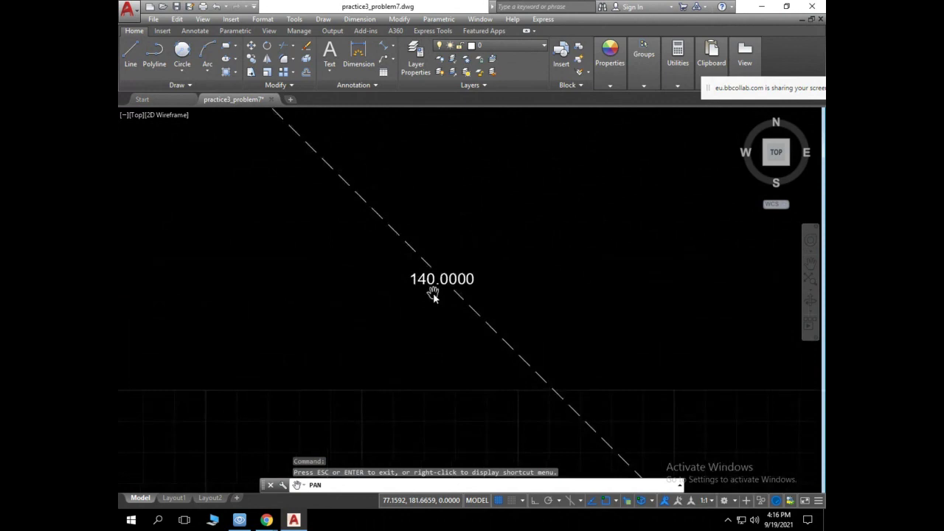
scroll(433, 294, down, 3)
mouse_move(257, 183)
mouse_down()
mouse_move(214, 212)
mouse_move(448, 358)
mouse_up()
scroll(390, 295, down, 2)
drag(390, 295, 417, 362)
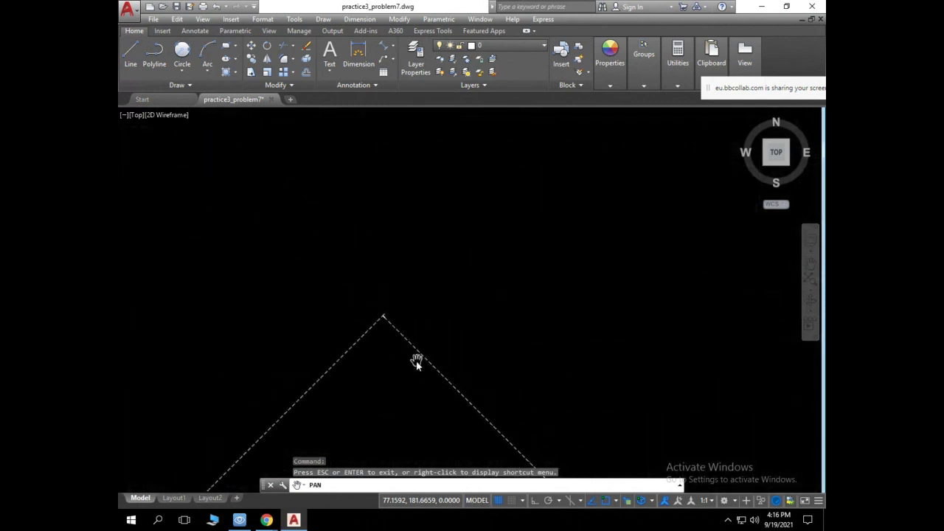
scroll(399, 331, up, 3)
scroll(398, 333, down, 3)
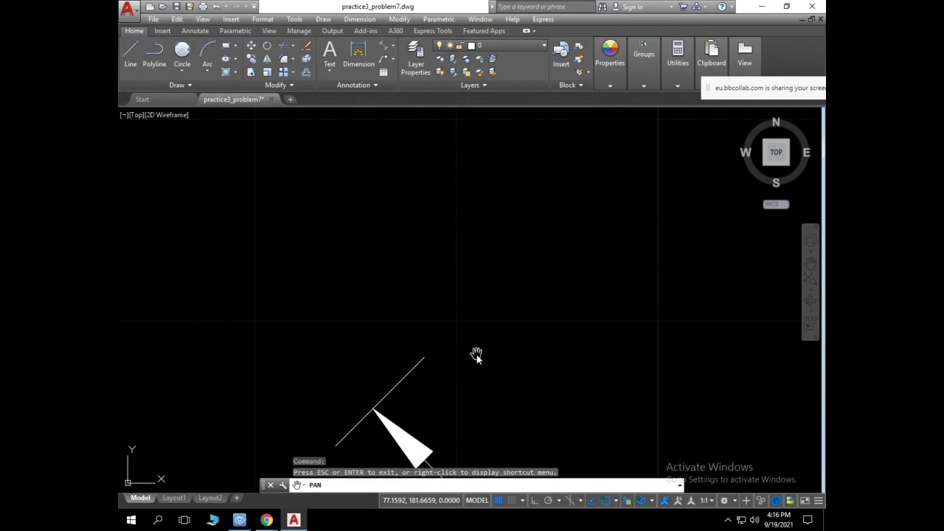
right_click(477, 292)
Dismiss the shortcut menu, then select and erase the 140.0000 aligned dimension.
click(491, 299)
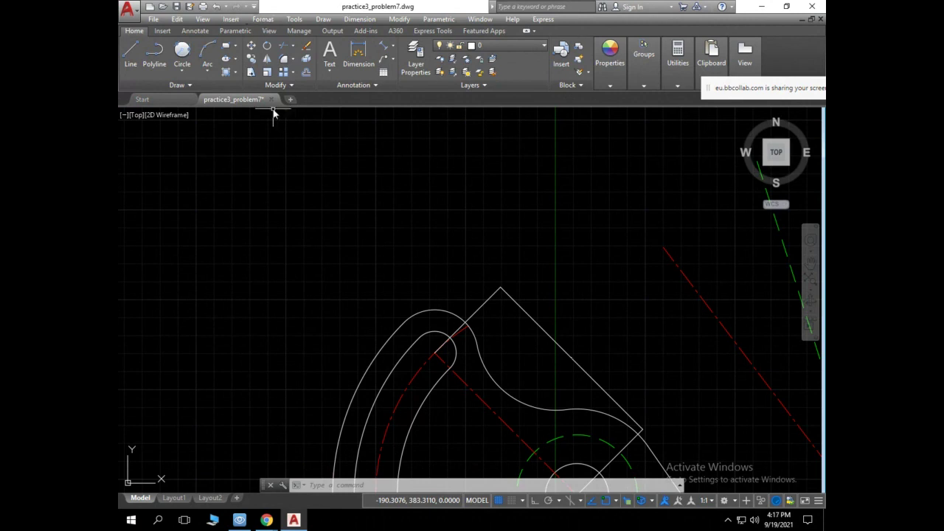
click(514, 306)
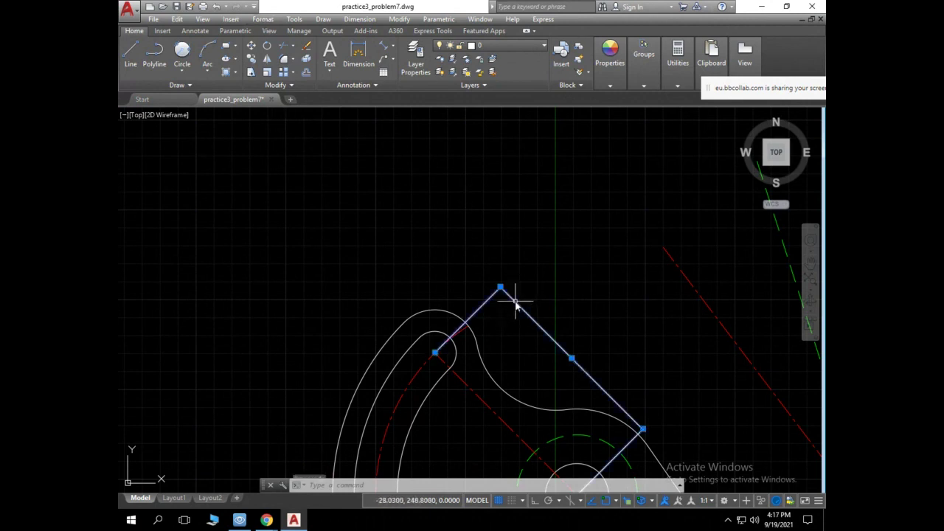
key(Delete)
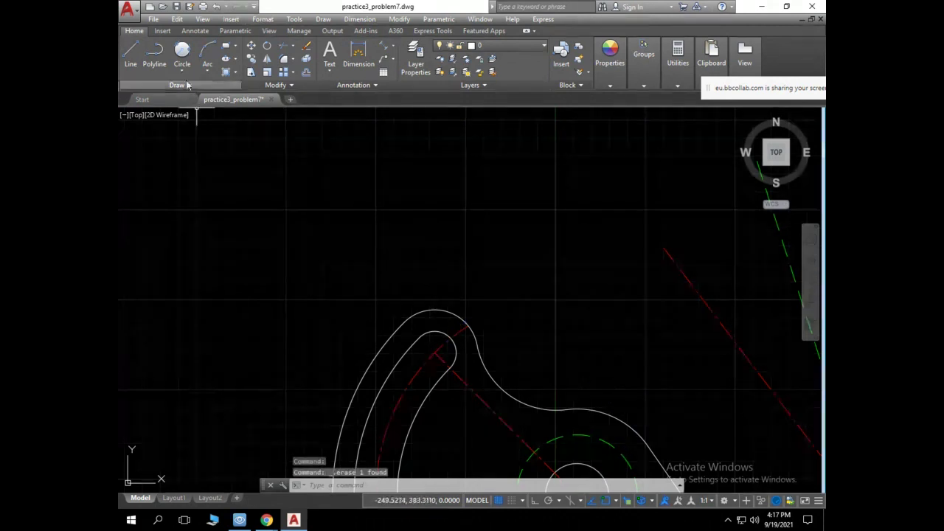
In the Linetype Manager, set Continuous as the current linetype in place of DASHED2.
click(263, 18)
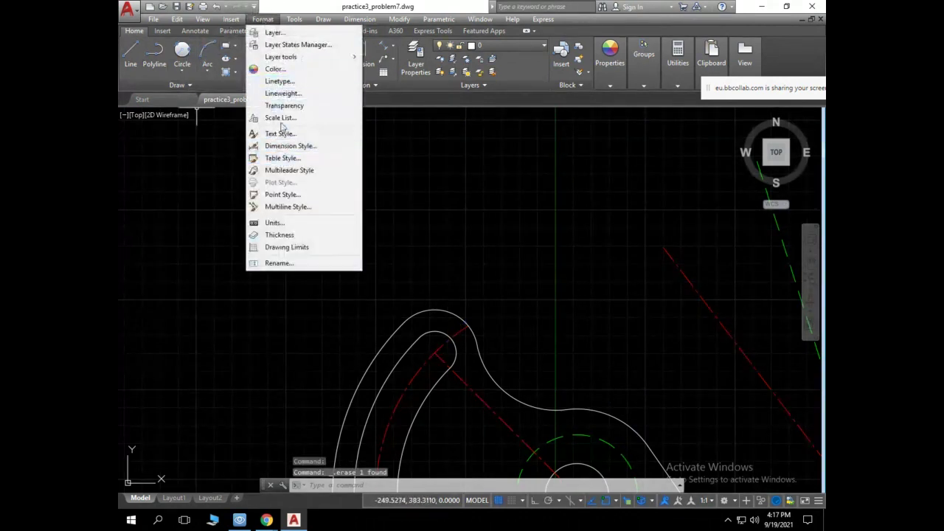
click(279, 81)
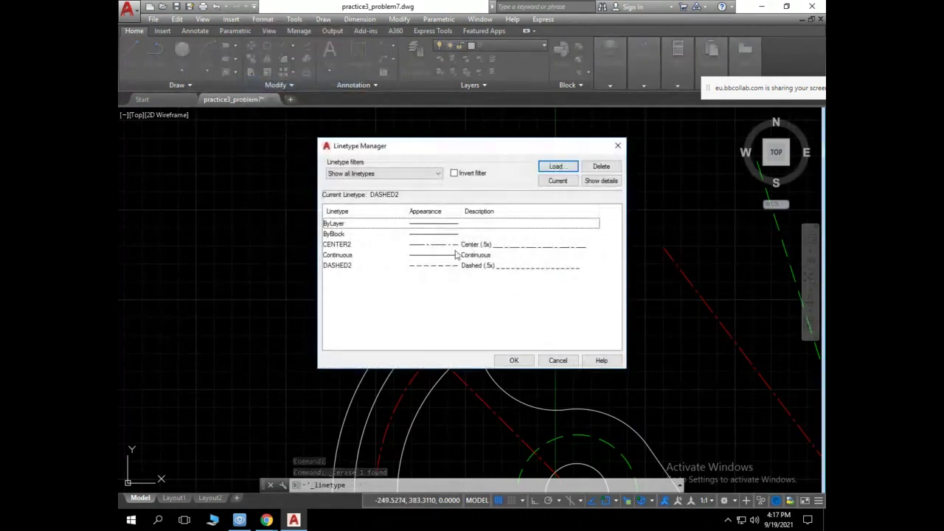
click(421, 258)
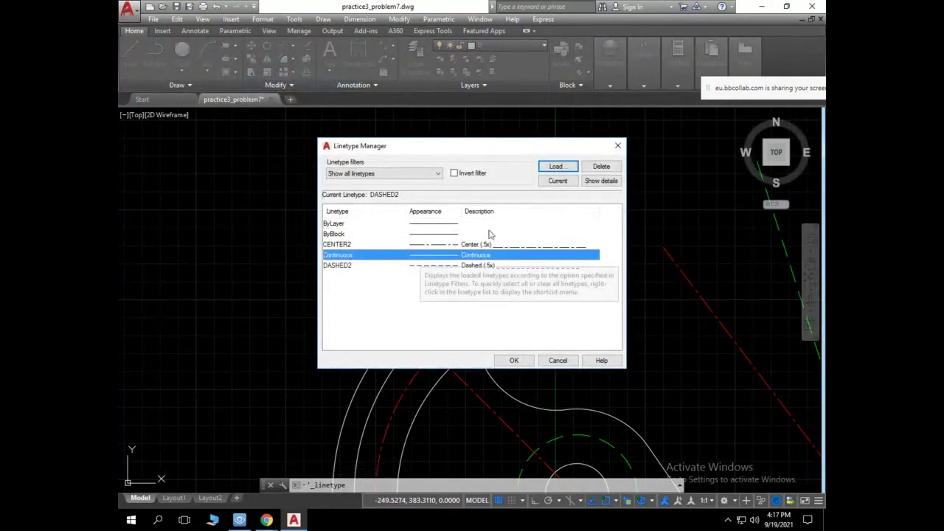
click(558, 181)
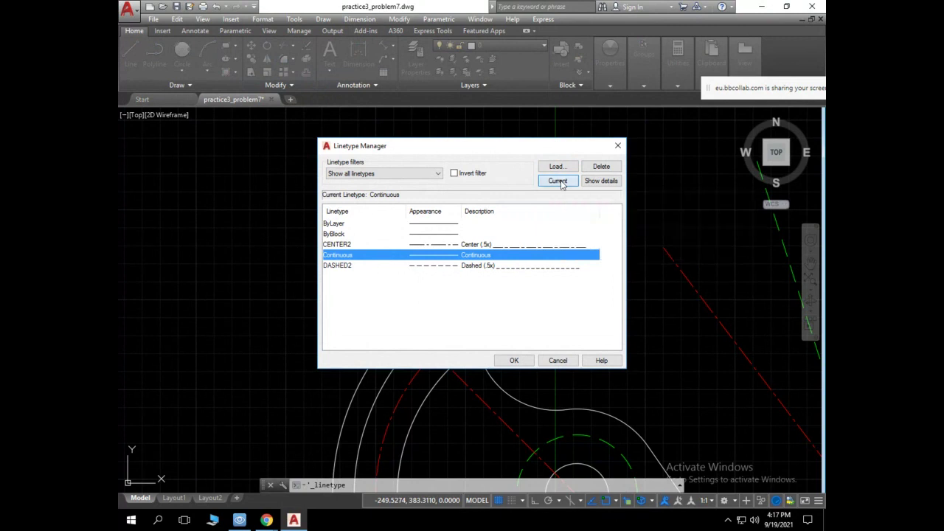
click(514, 360)
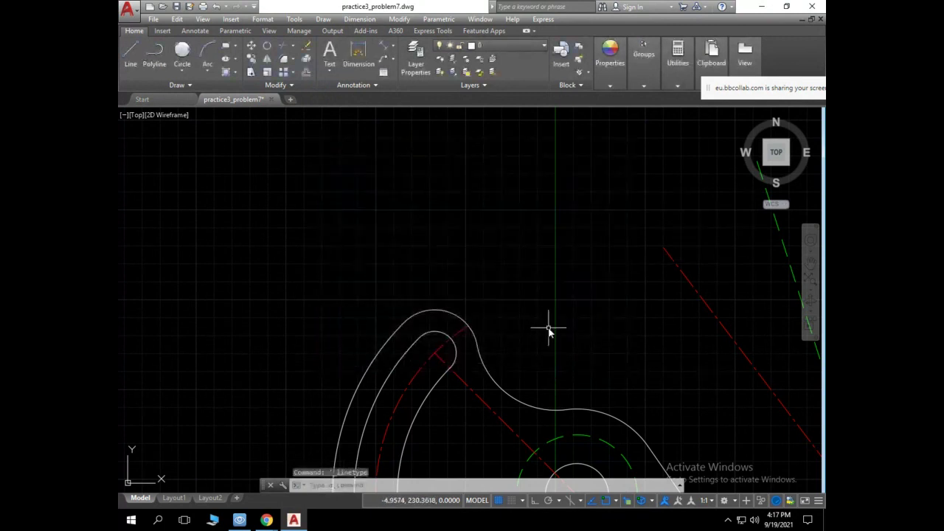
Zoom to extents, then open the Dimension Style Manager and select the Annotative style.
scroll(541, 331, down, 5)
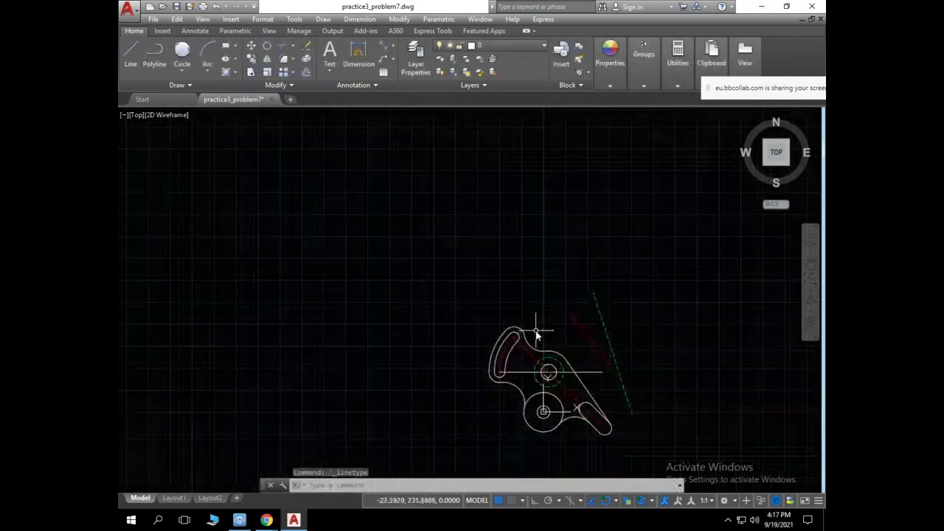
click(810, 280)
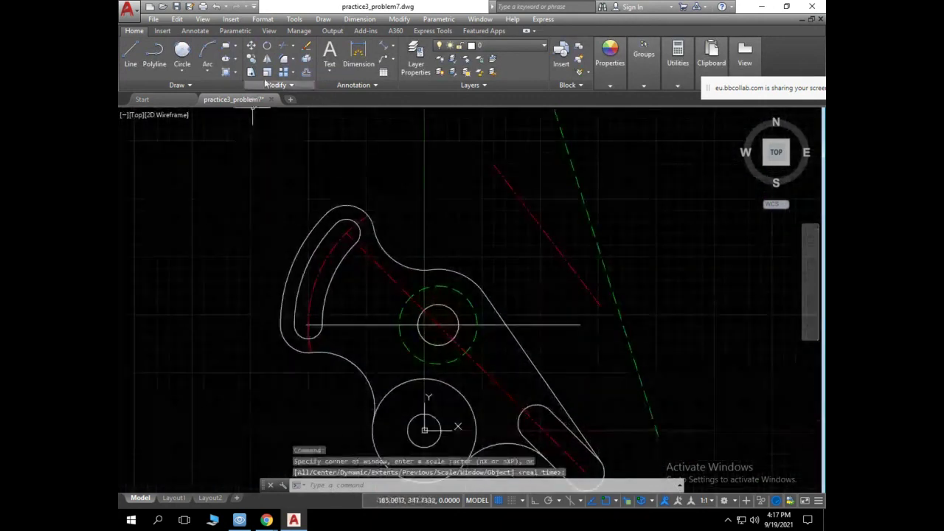
click(262, 19)
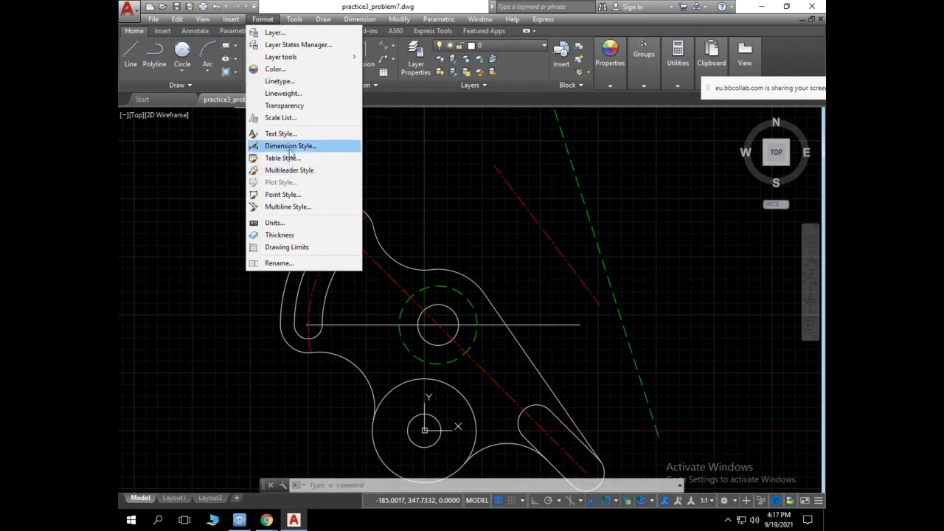
click(290, 147)
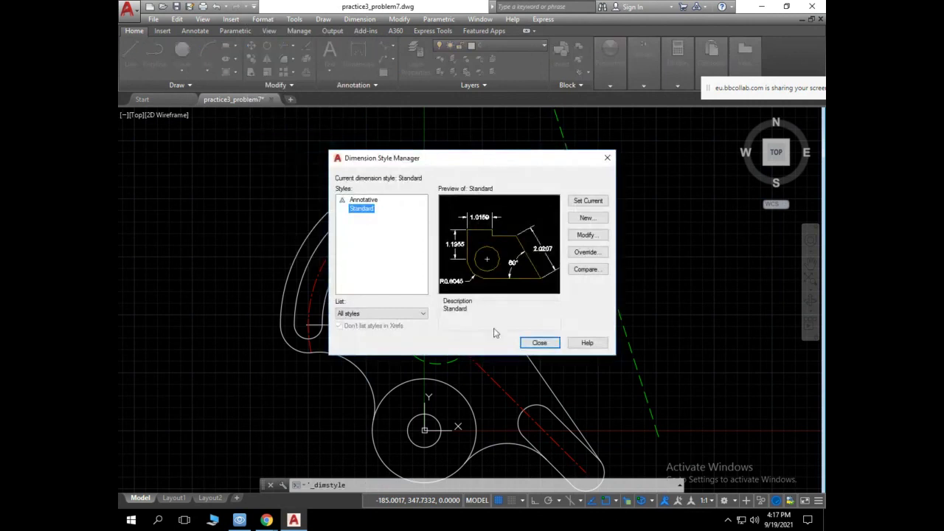
click(357, 202)
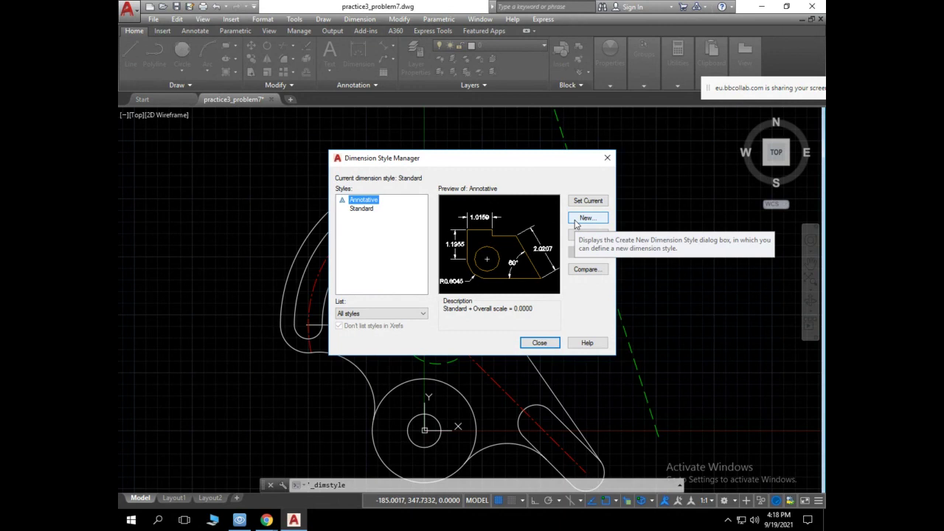
Create a new dimension style with a custom name, starting from Annotative, and continue to its settings.
click(585, 218)
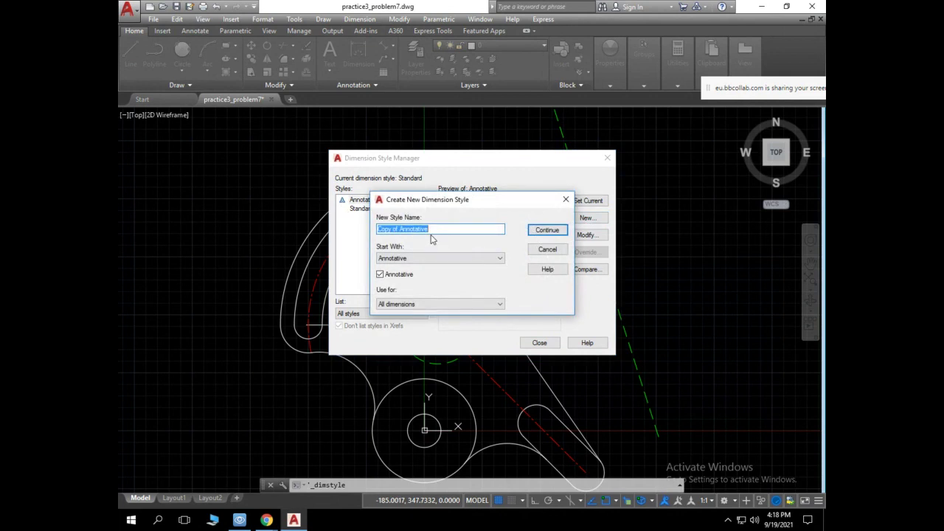
text(e)
text(lshaba)
text(sy)
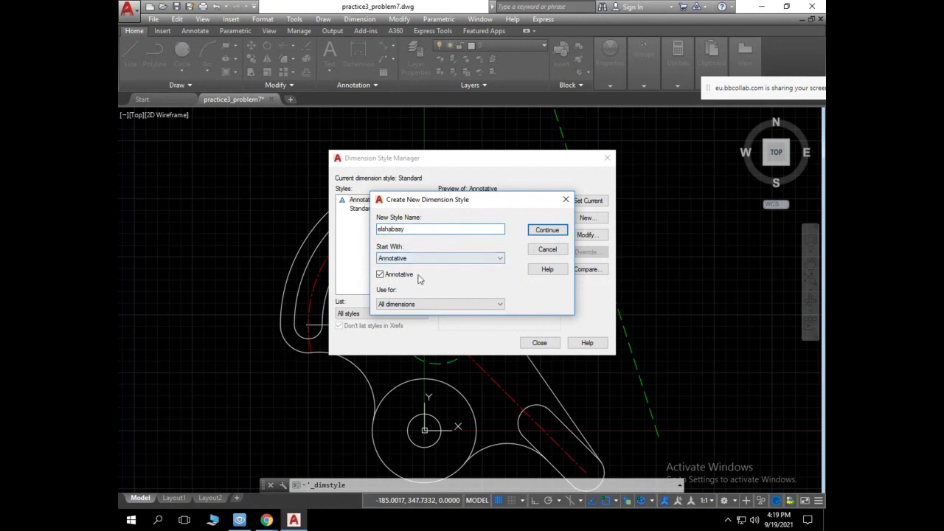
click(546, 230)
Set the new style's linear precision to 0 on Primary Units and select the Round off value.
drag(554, 174, 451, 161)
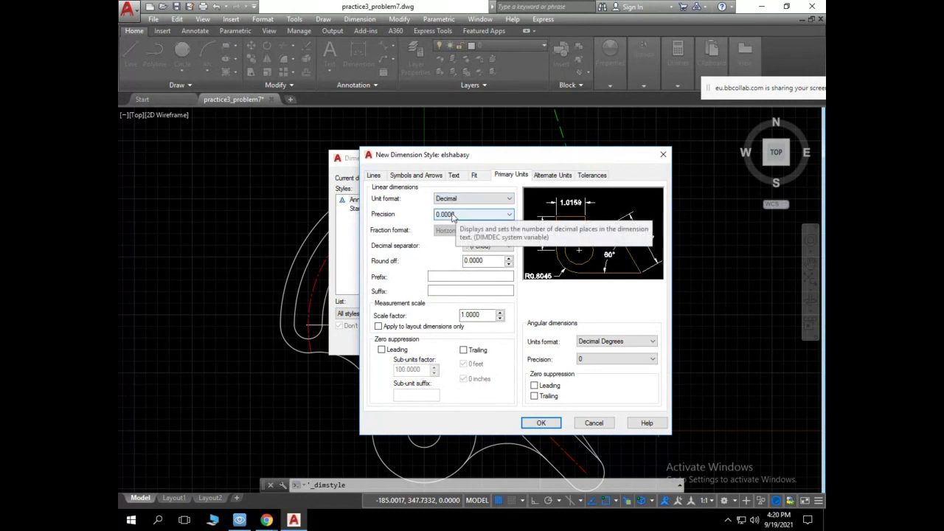
click(453, 215)
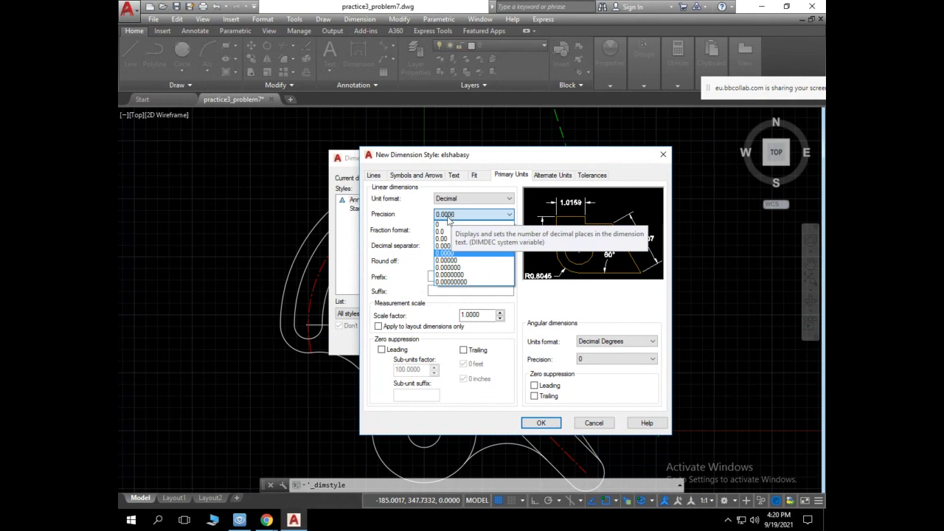
click(448, 224)
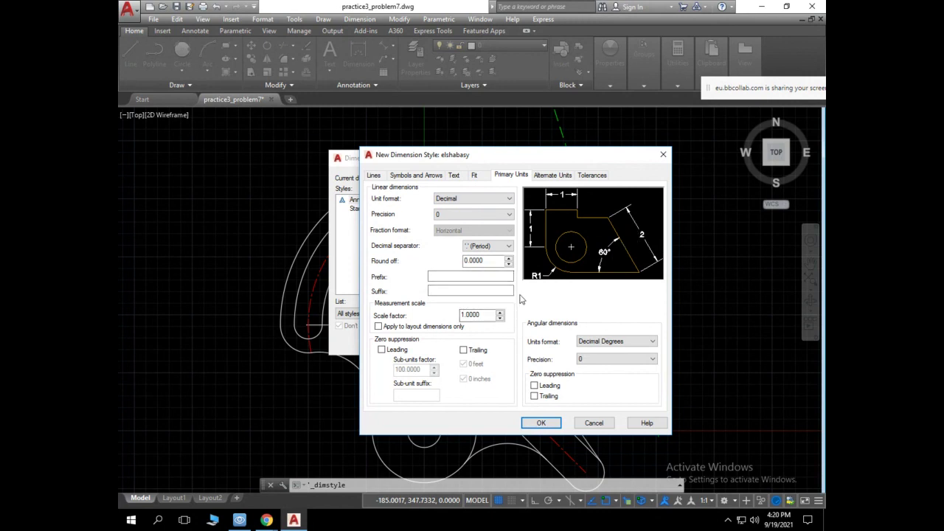
click(508, 264)
click(507, 264)
Switch from the Fit tab to the Text tab of the new dimension style.
click(475, 176)
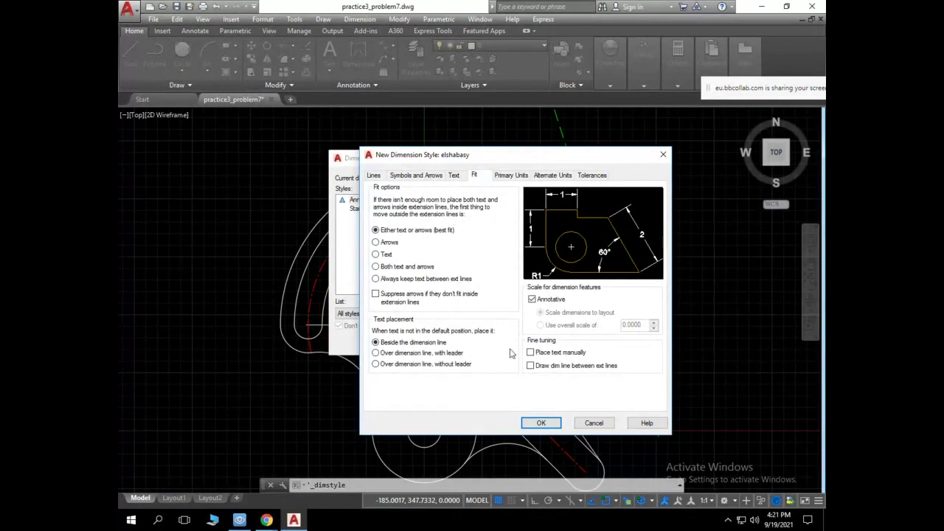
click(453, 175)
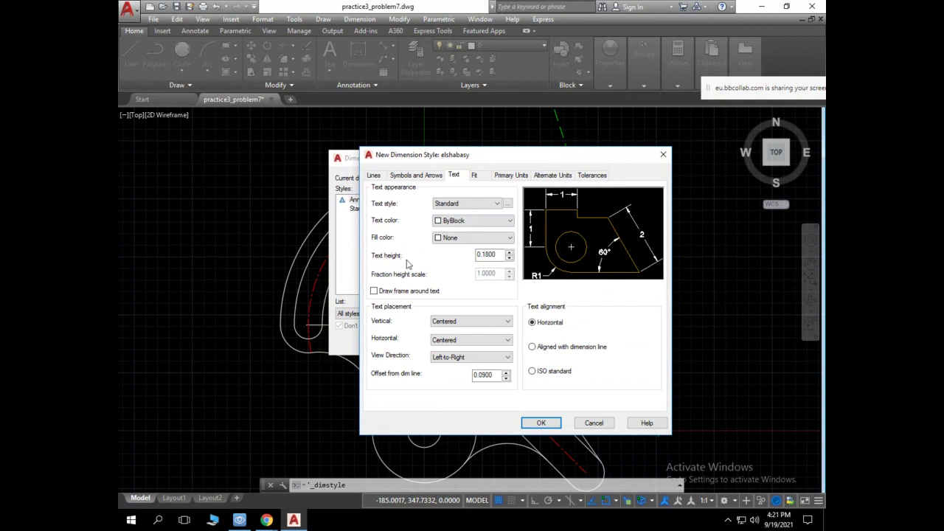
Set text height 3, text colour Green and text style Annotative, then open that text style's settings.
drag(494, 258, 469, 255)
text(3)
click(451, 224)
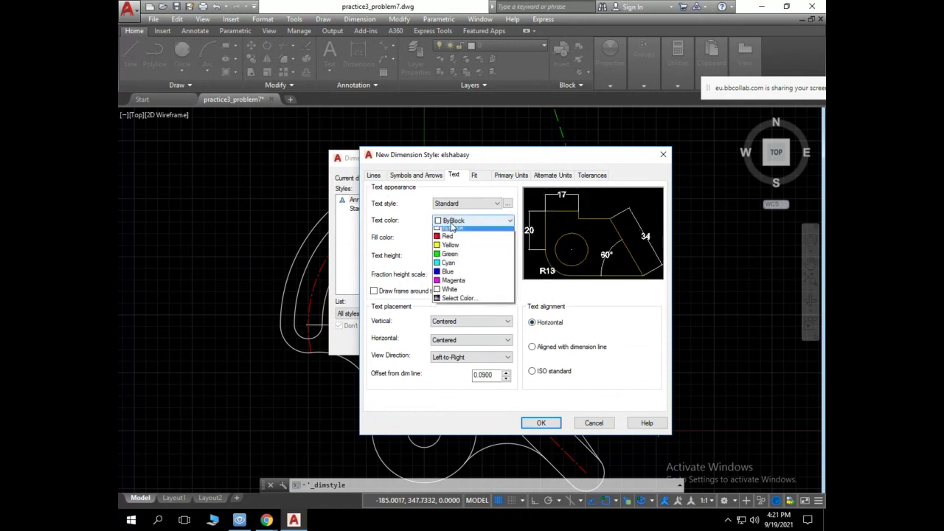
click(448, 269)
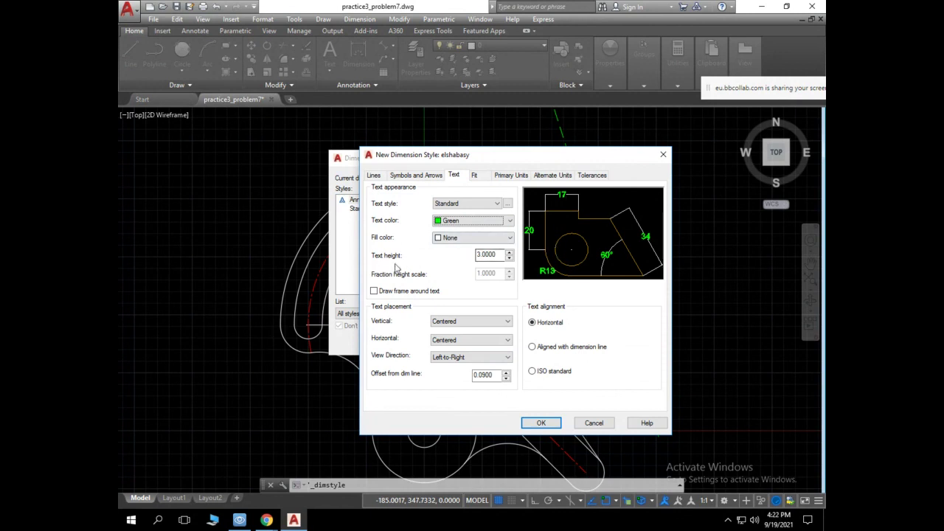
click(454, 205)
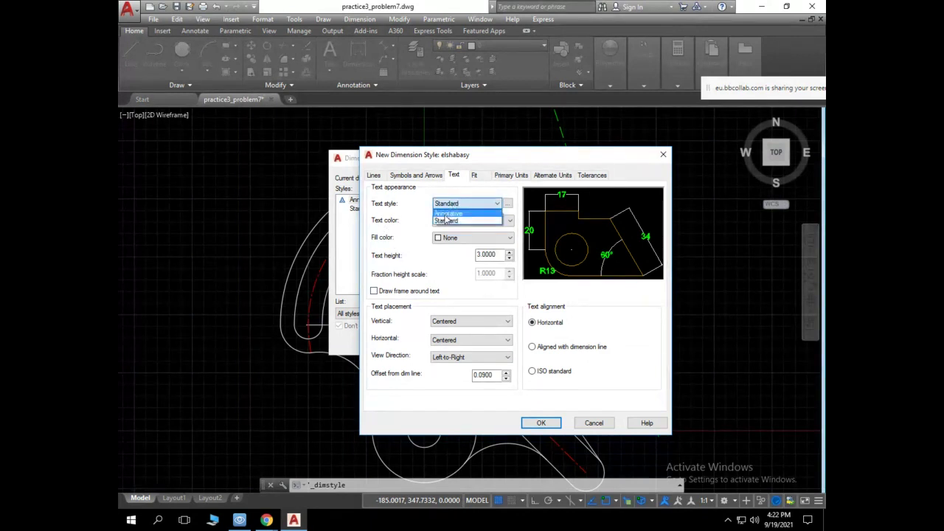
click(448, 214)
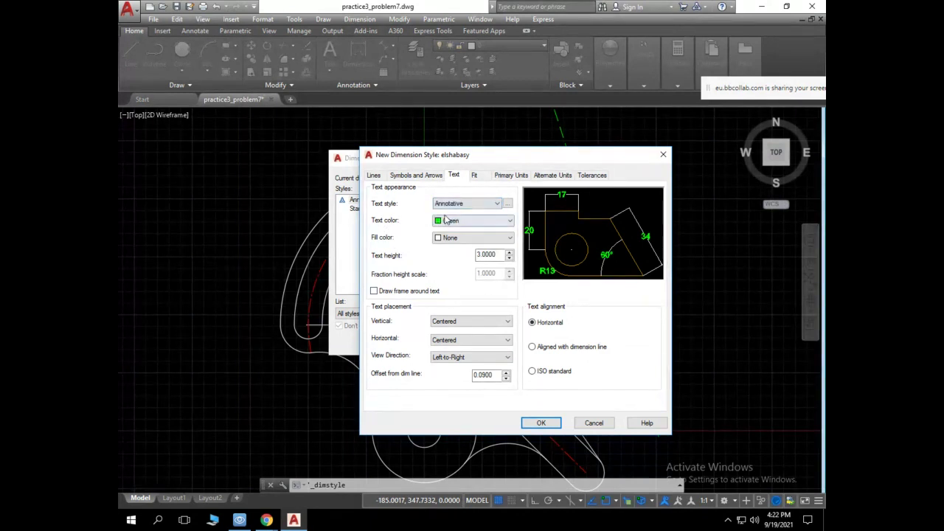
click(507, 204)
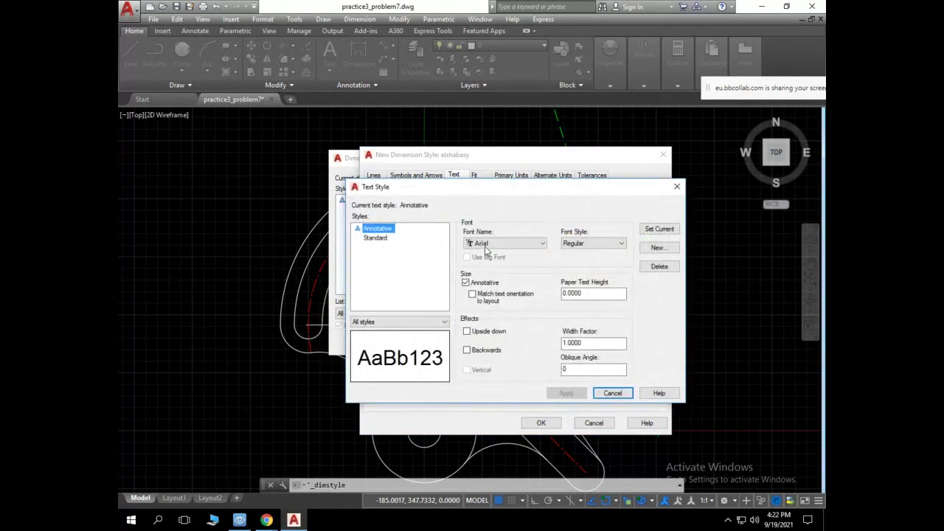
click(486, 245)
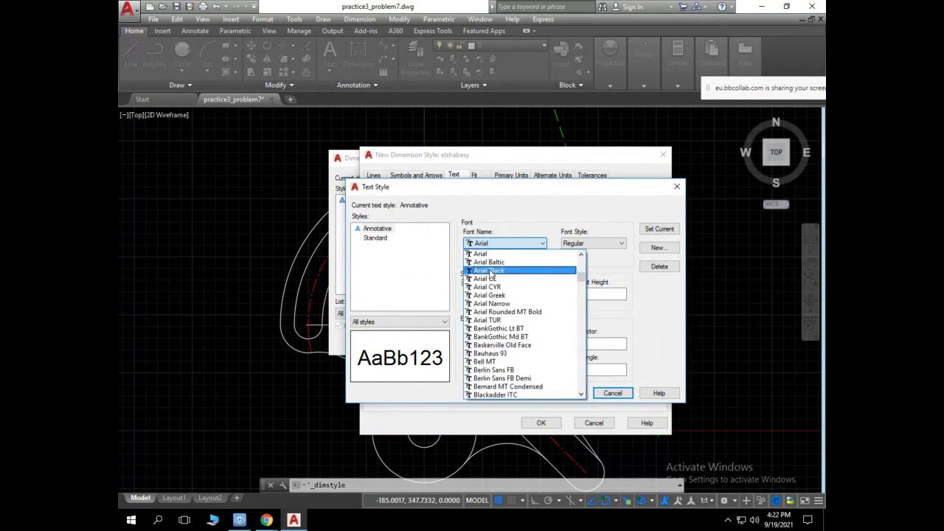
click(677, 188)
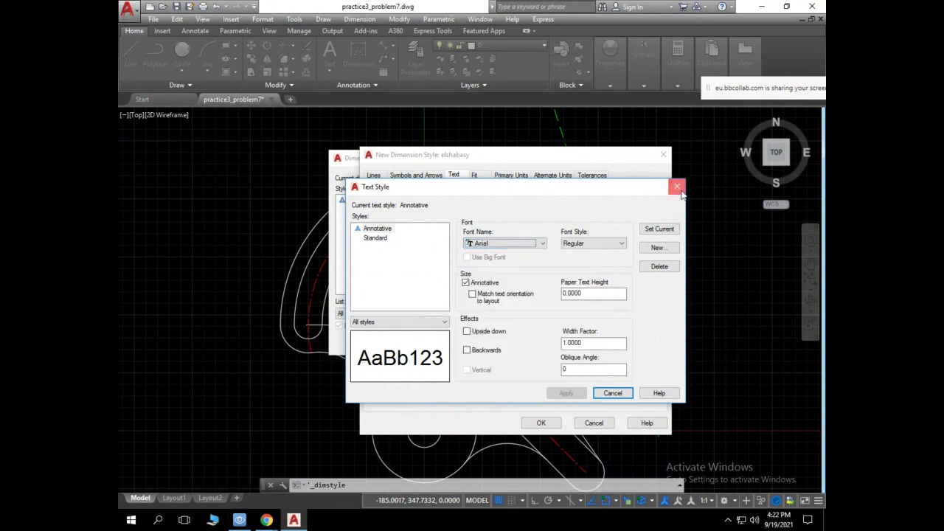
click(678, 188)
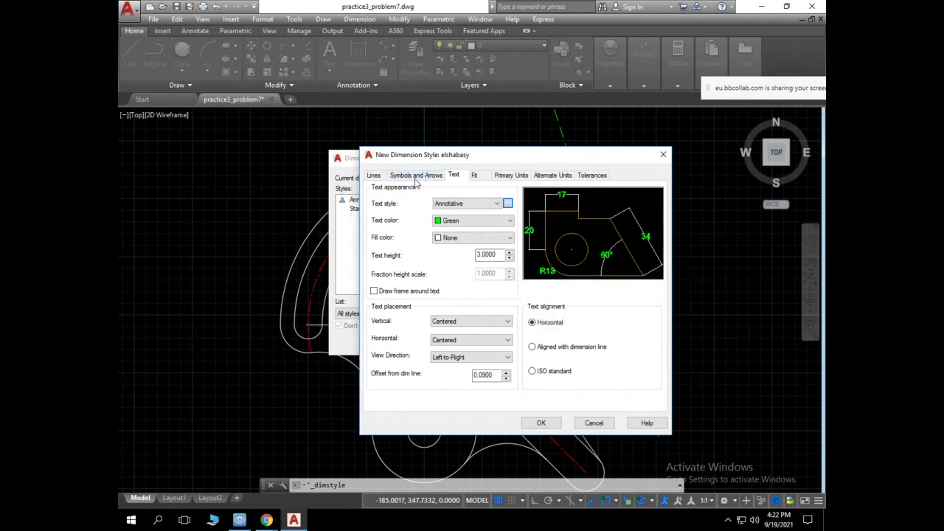
On the Symbols and Arrows tab, set the arrow size to 3.
click(418, 175)
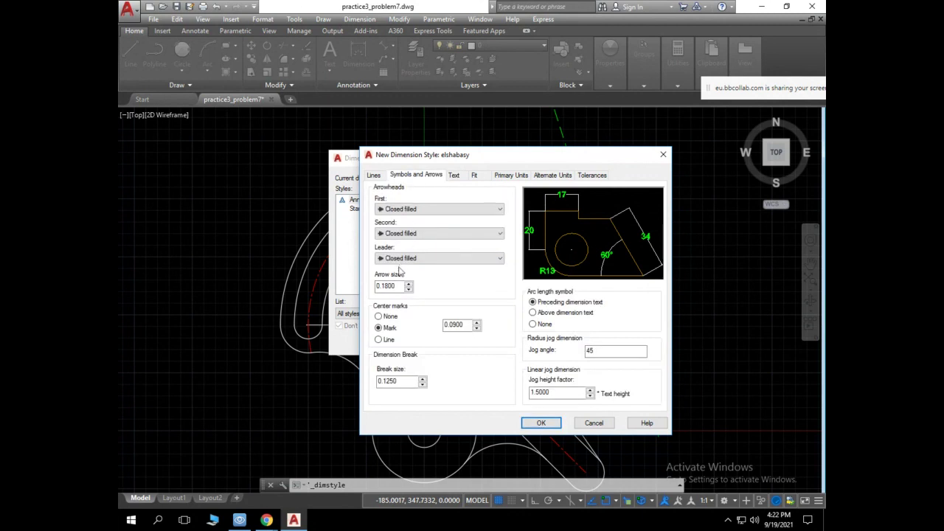
drag(399, 286, 329, 278)
text(3)
Set the center mark size to 1.0000, after briefly trying 0.5000 and 3.0000.
double_click(453, 325)
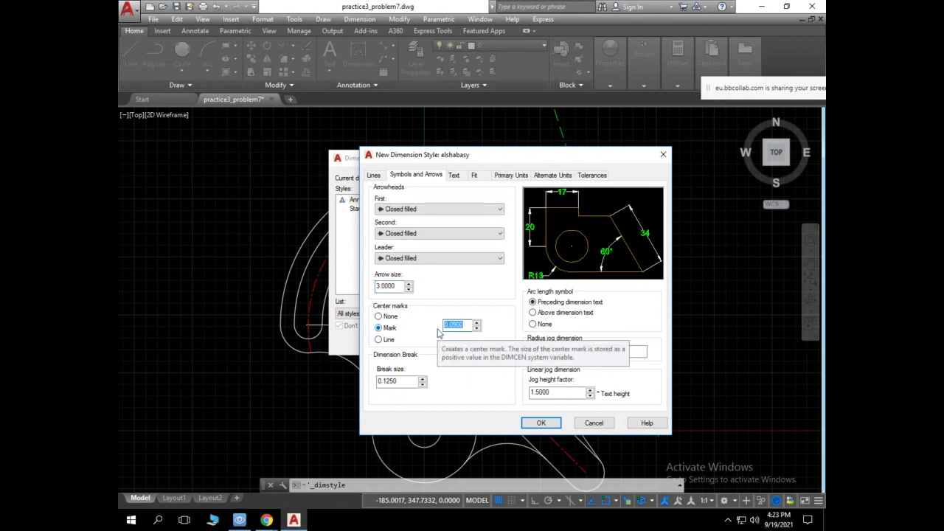
text(0.5000)
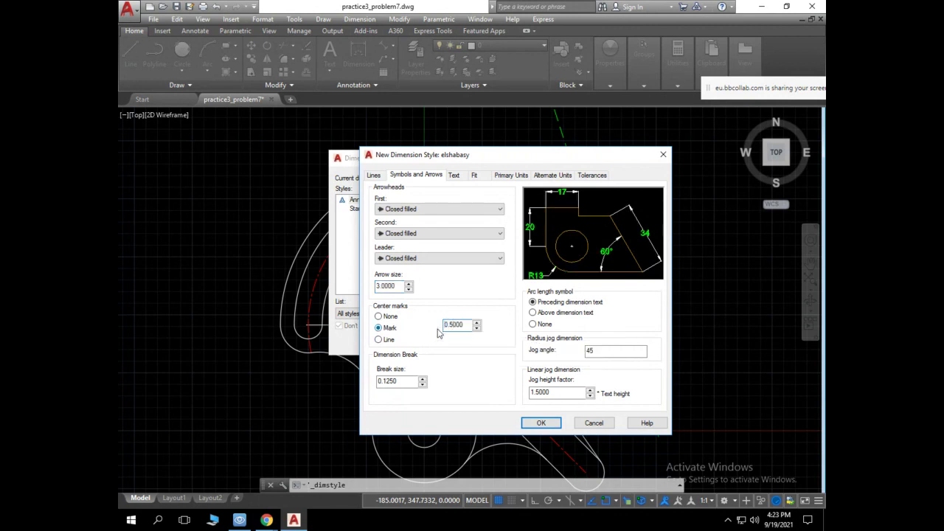
drag(464, 326, 428, 327)
text(3.0000)
drag(465, 327, 445, 327)
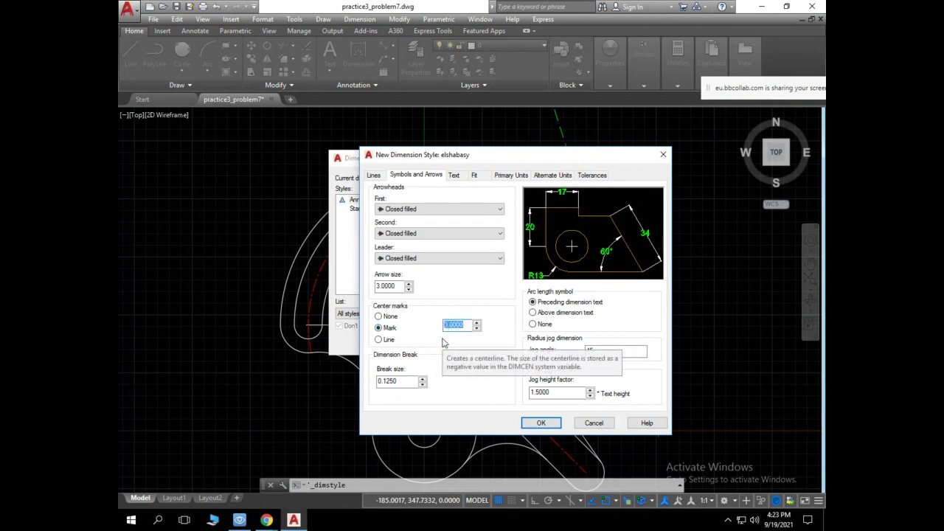
text(1)
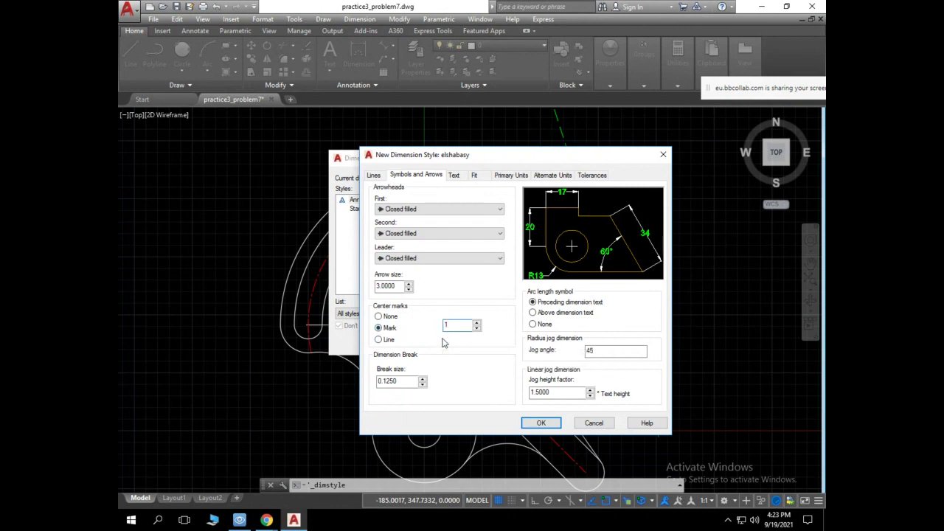
click(397, 287)
click(418, 209)
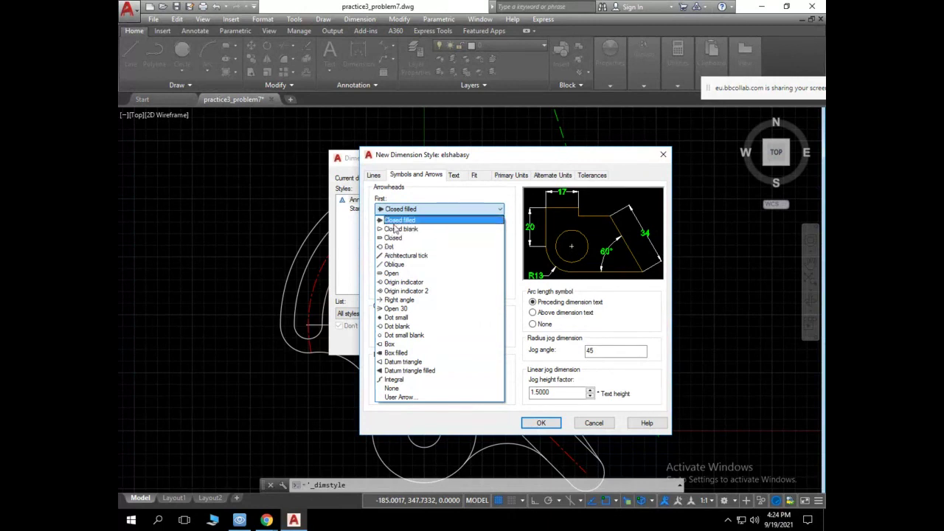
click(394, 221)
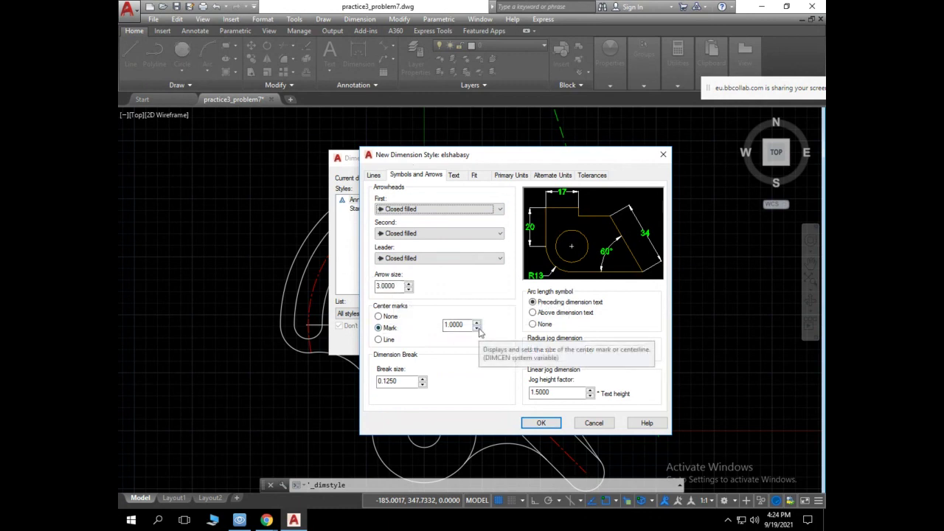
On the Lines tab, change extension lines' Offset from origin from 0.0625 to 1, then 3.
click(373, 177)
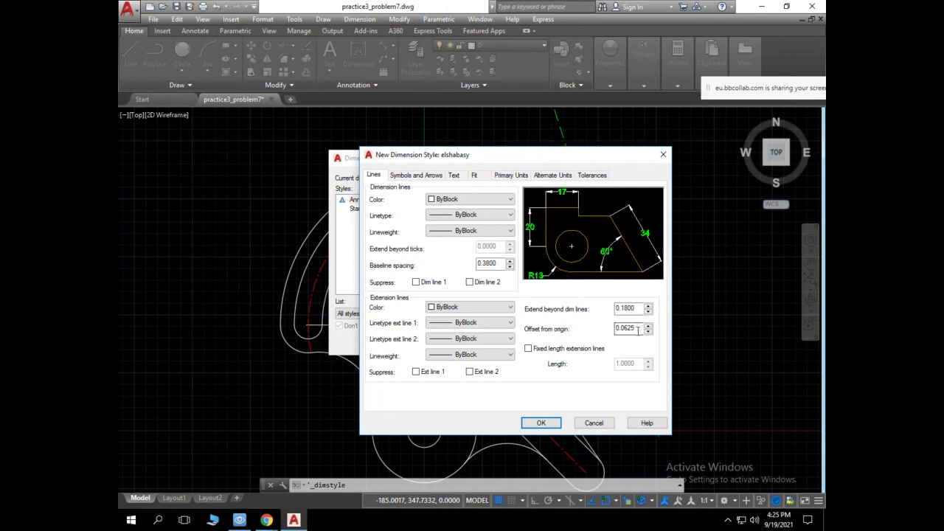
drag(638, 327, 604, 329)
text(1)
double_click(619, 308)
double_click(627, 328)
text(3)
click(622, 308)
Set the extension line offset from origin to 1 and extend beyond dimension lines to 3.
double_click(639, 334)
text(1)
drag(635, 308, 617, 308)
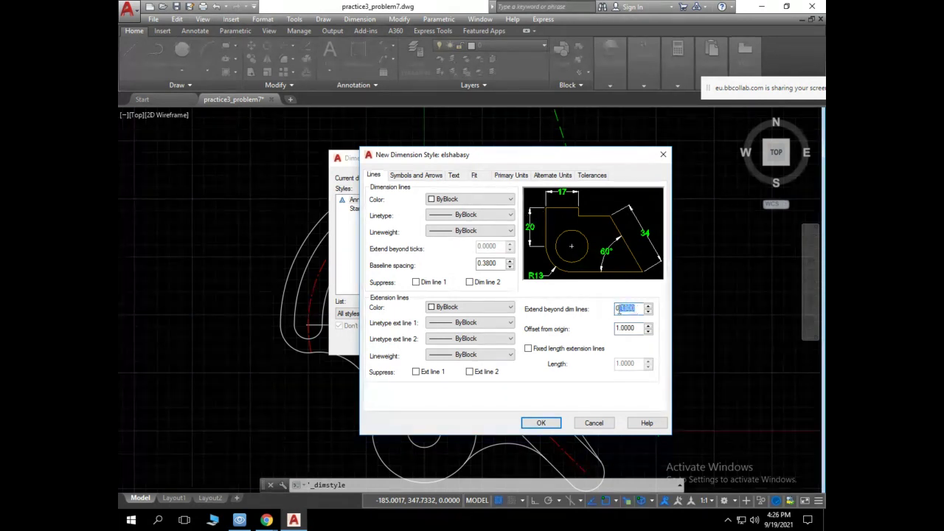
text(3)
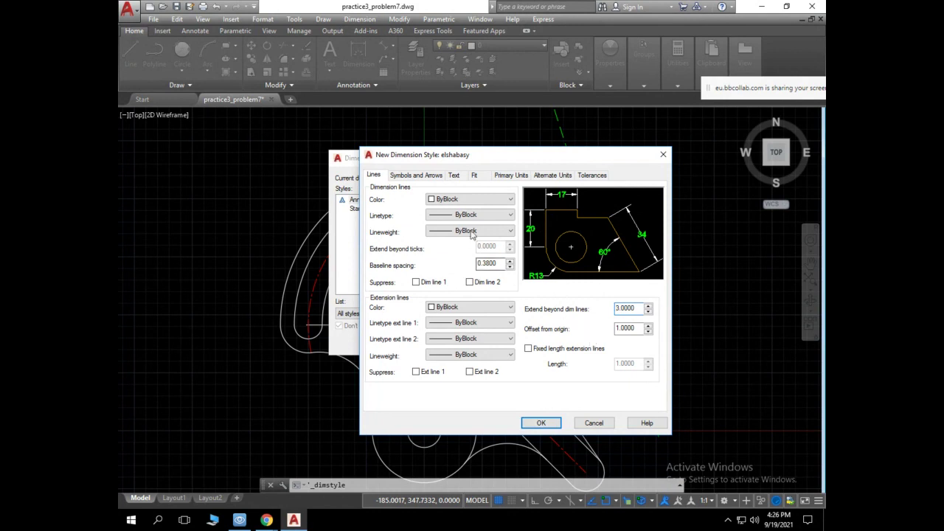
Set the Dimension lines colour and the Extension lines colour to Red, correcting a brief Green choice.
click(443, 200)
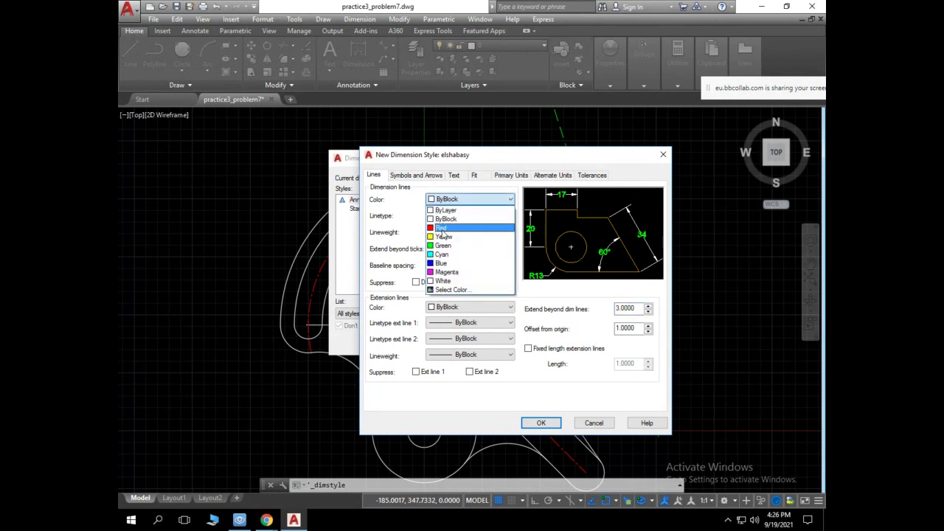
click(442, 228)
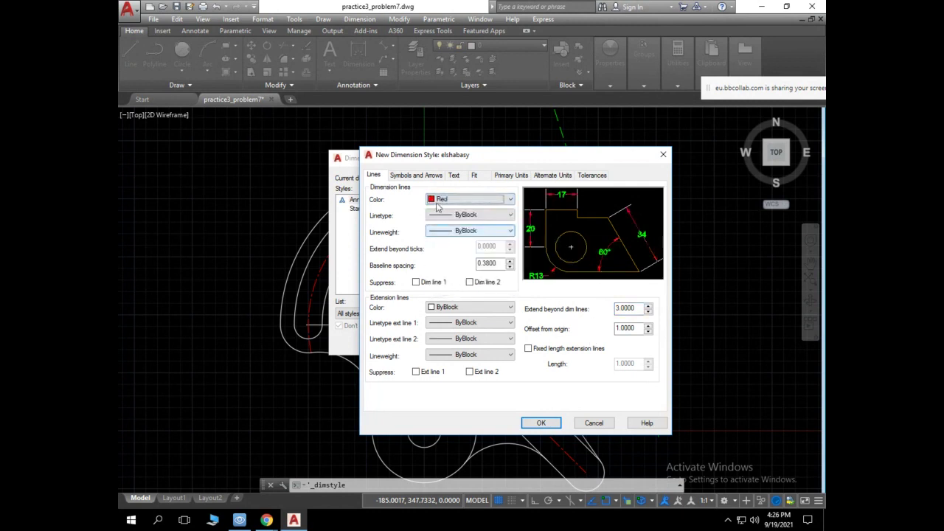
click(446, 307)
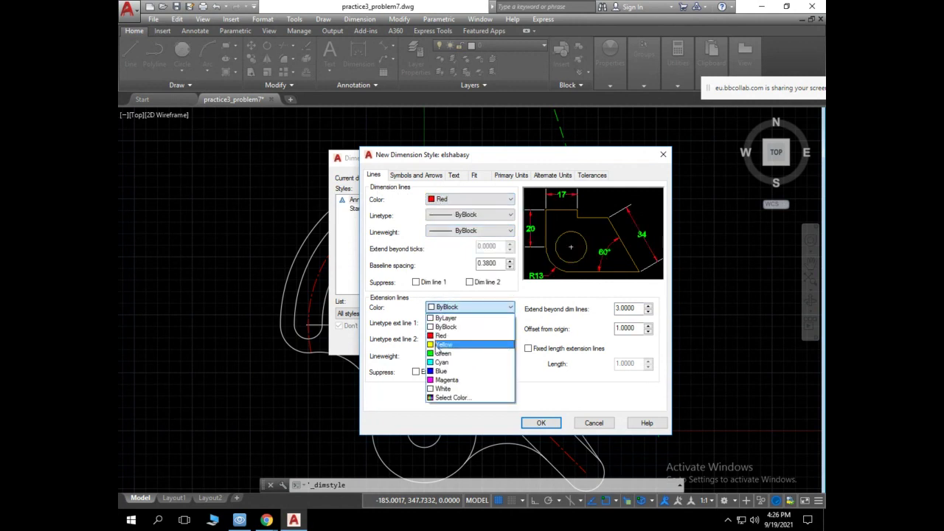
click(443, 353)
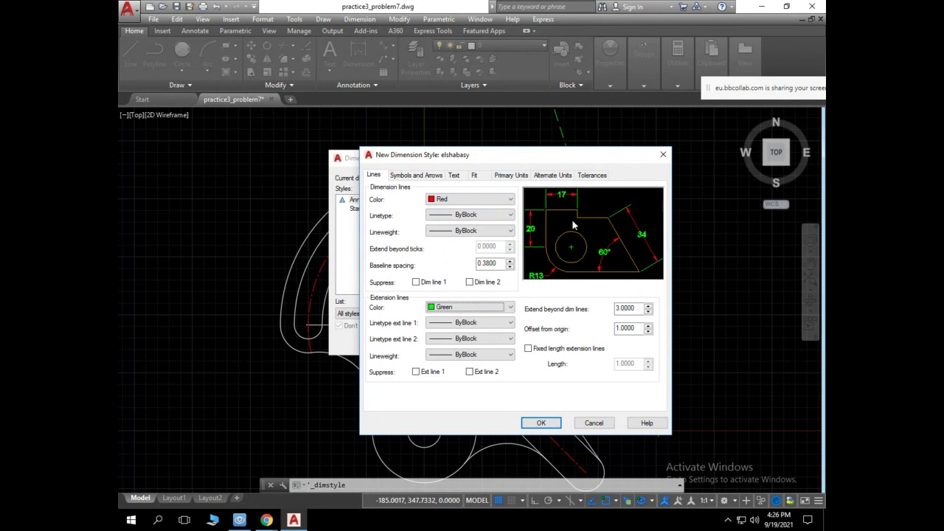
click(449, 306)
click(436, 337)
Save the elshabasy style, set it as current, and close the Dimension Style Manager.
click(545, 424)
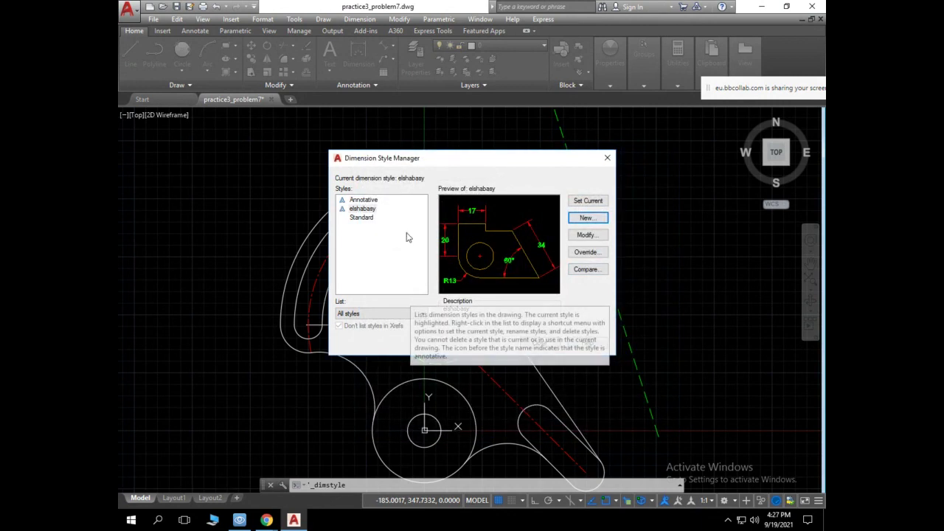
click(362, 199)
click(362, 208)
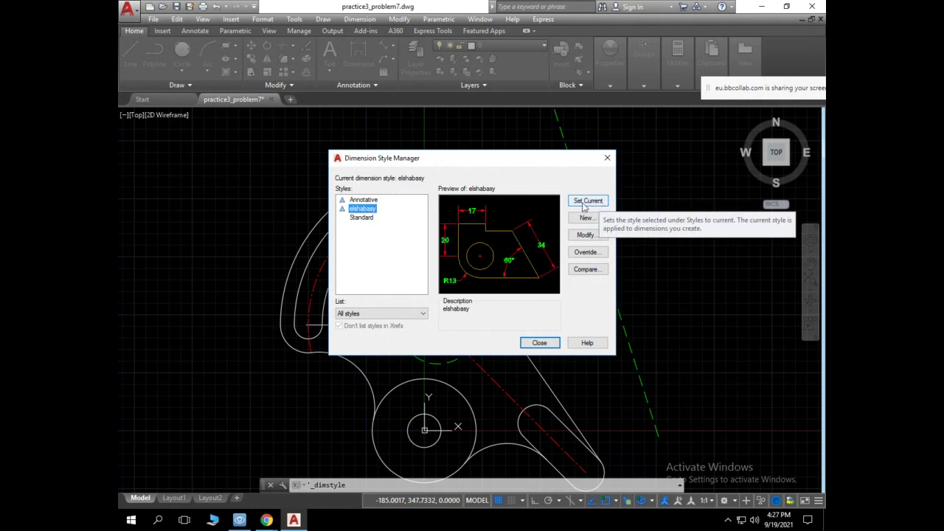
click(586, 209)
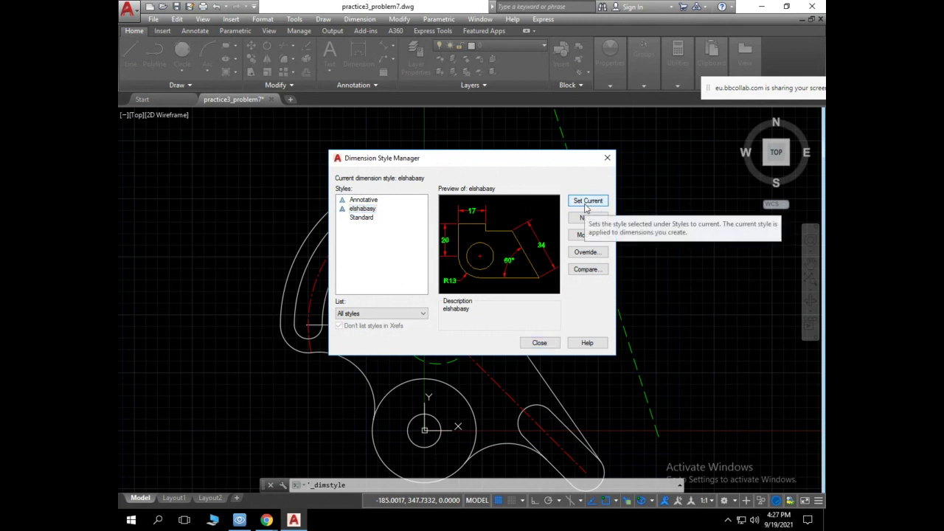
click(539, 342)
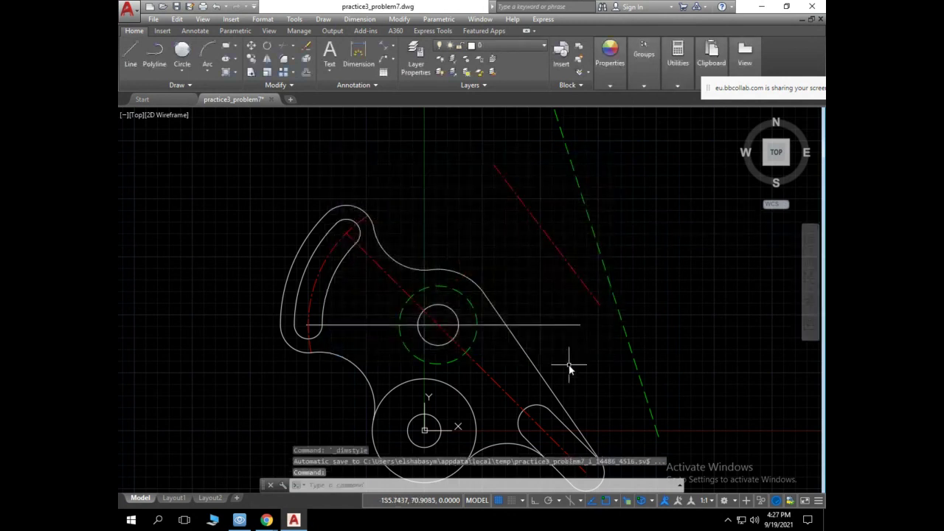
Place a 140 aligned dimension from the upper arc centre to the central hole centre at 1:1 scale.
click(384, 46)
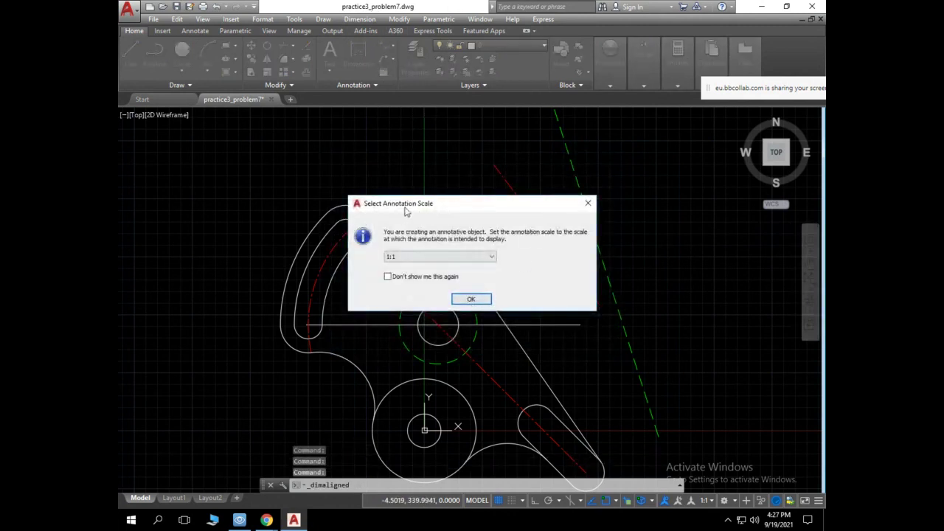
click(470, 299)
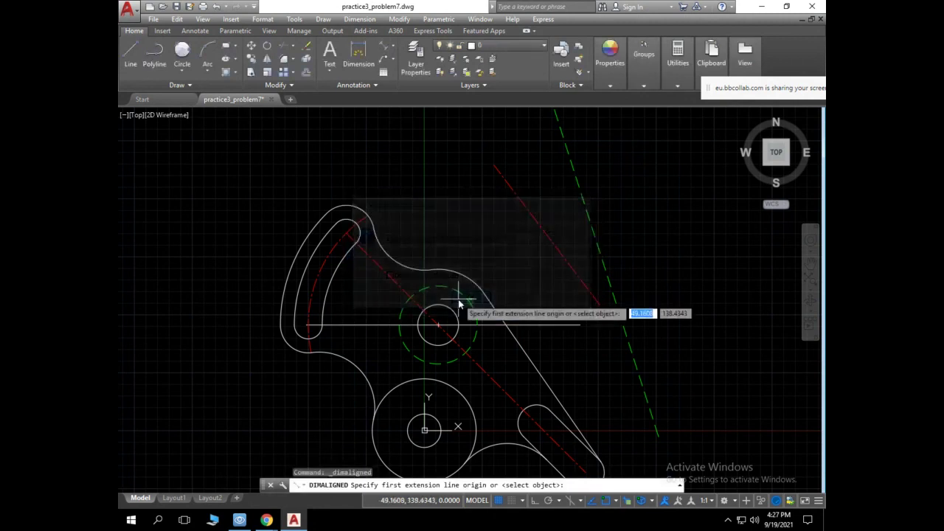
click(348, 234)
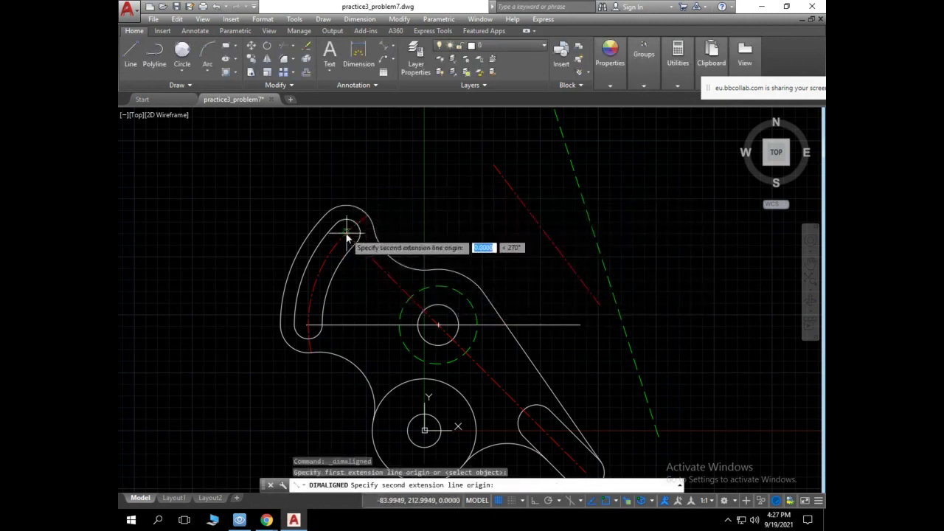
click(438, 324)
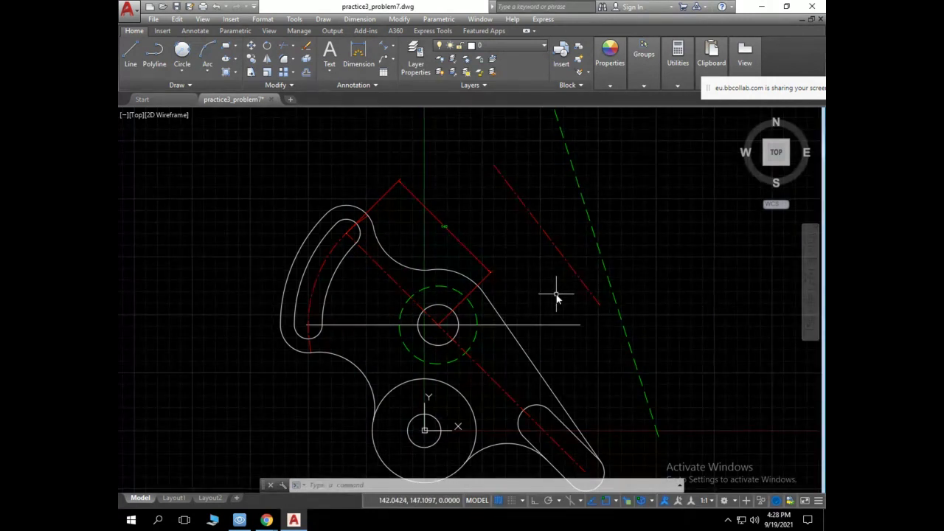
Modify the elshabasy style to use arrow size 7 and center mark size 2.
click(263, 20)
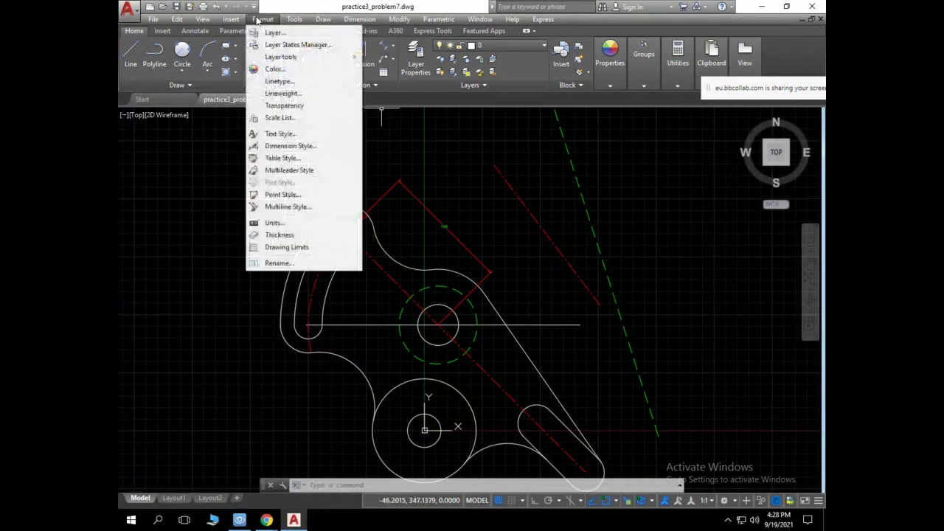
click(295, 145)
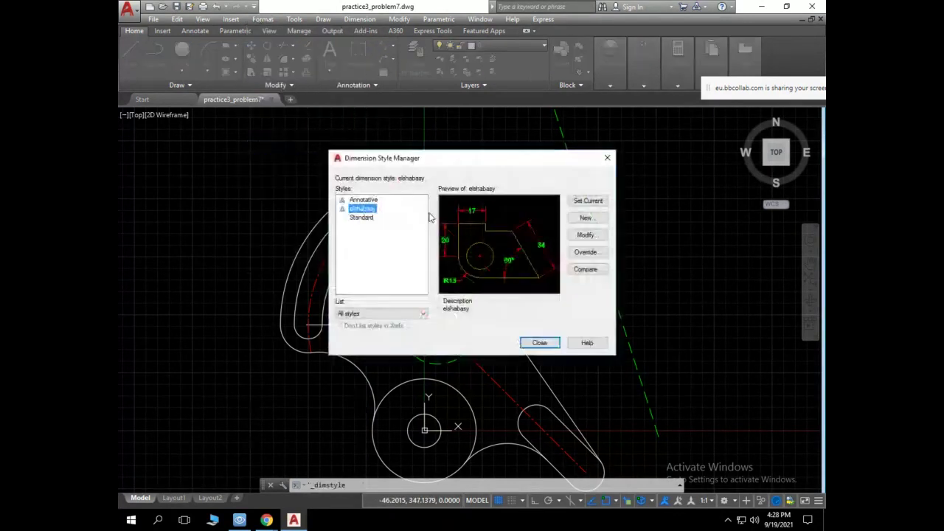
click(368, 210)
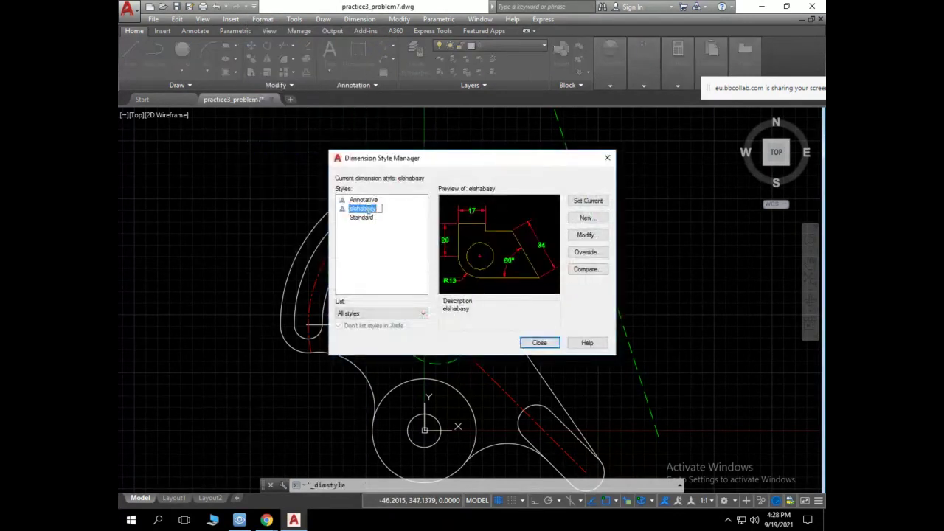
click(343, 212)
click(586, 236)
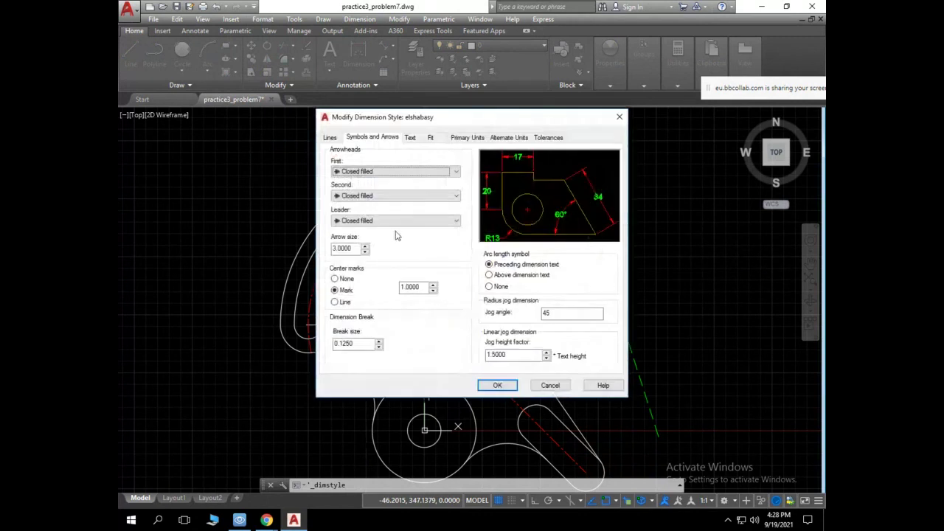
drag(355, 248, 327, 251)
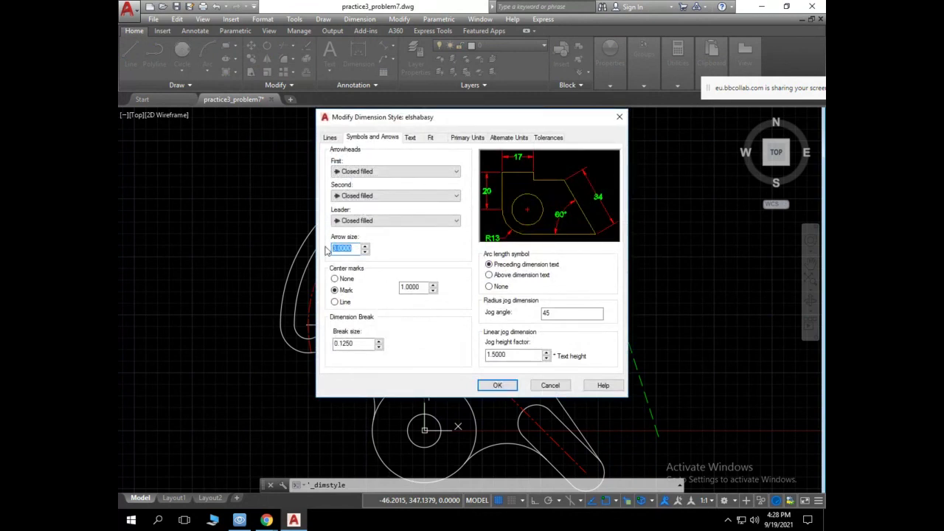
text(7)
drag(424, 288, 387, 292)
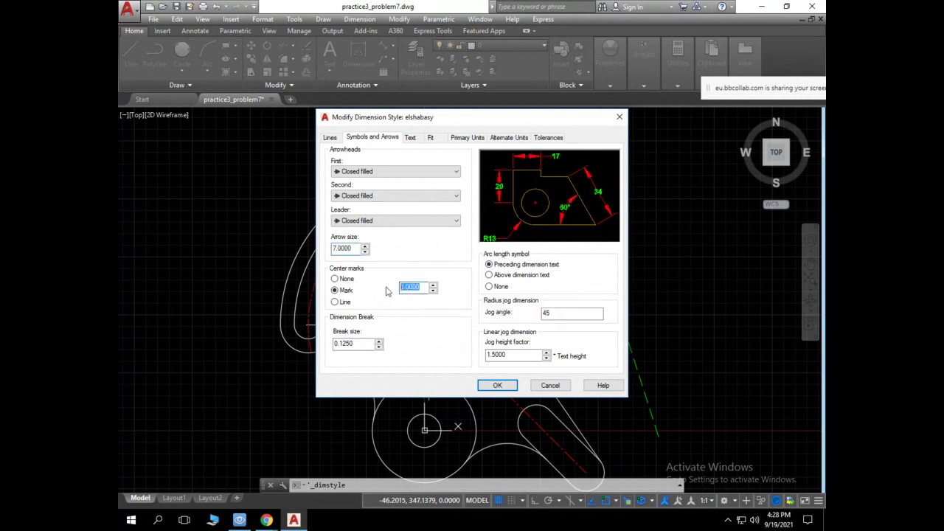
text(2)
Set the elshabasy dimension text height to 8.
click(411, 137)
drag(446, 216, 415, 216)
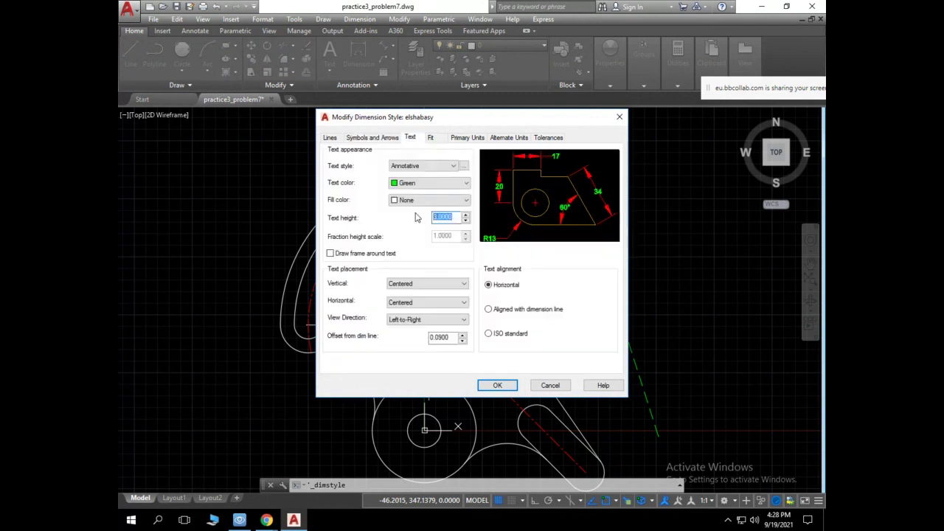
text(8)
Confirm the elshabasy edits, set it current, and close the Dimension Style Manager.
click(494, 381)
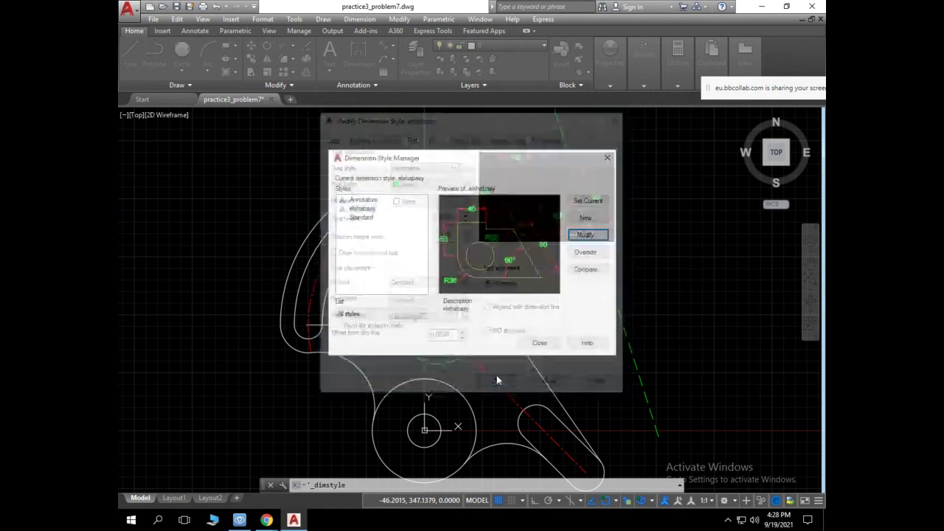
click(362, 209)
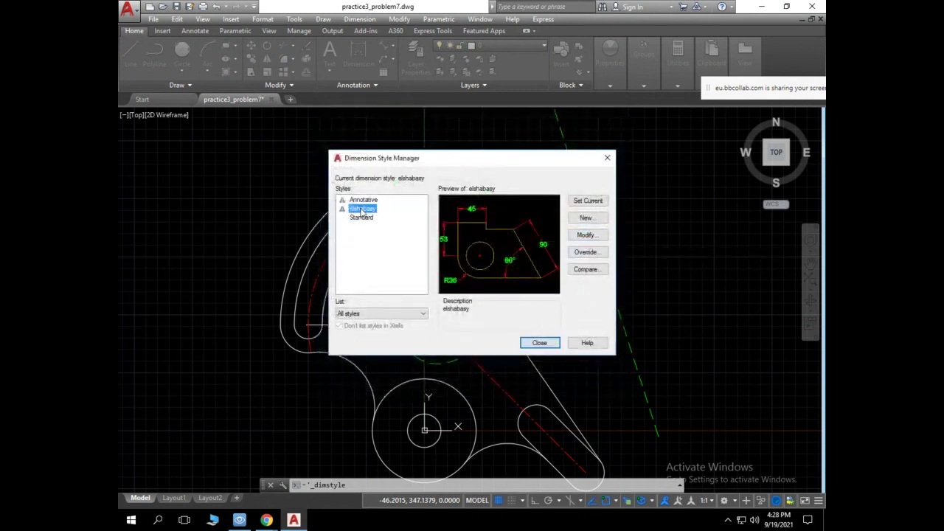
click(572, 202)
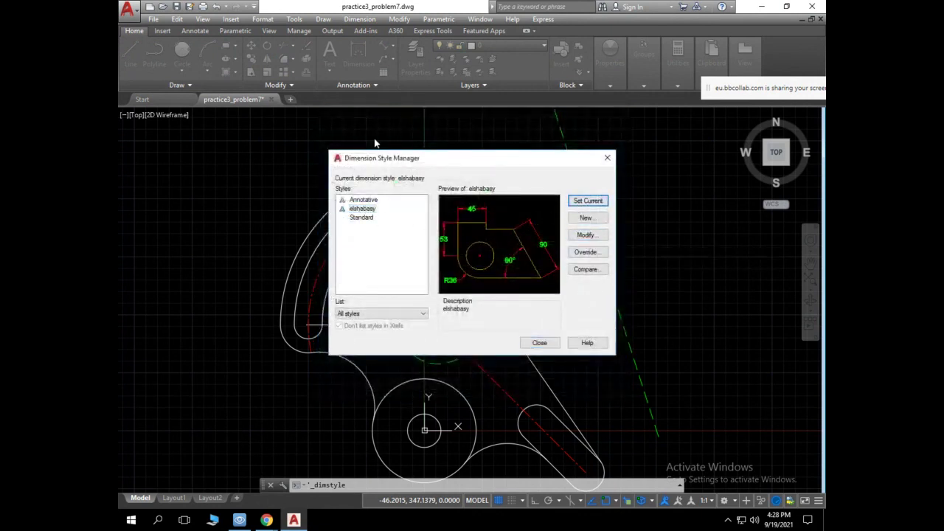
drag(382, 163, 545, 181)
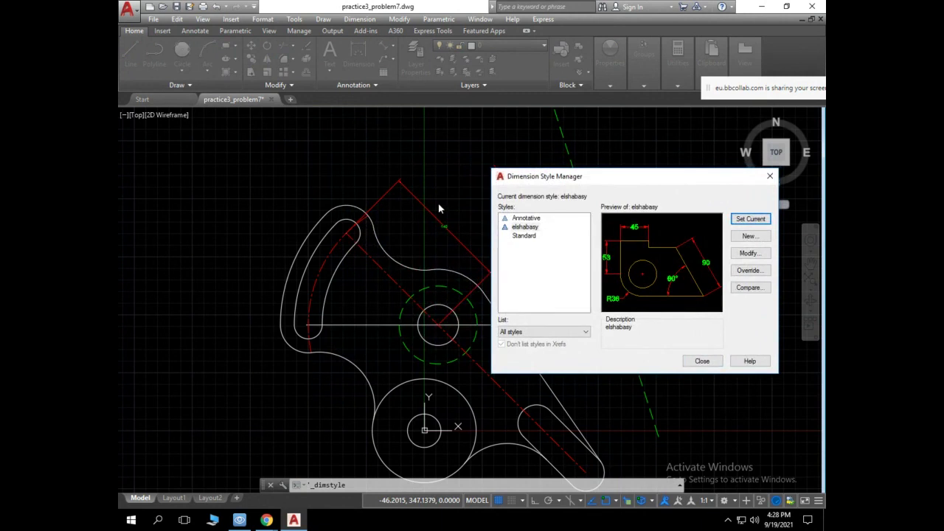
click(702, 361)
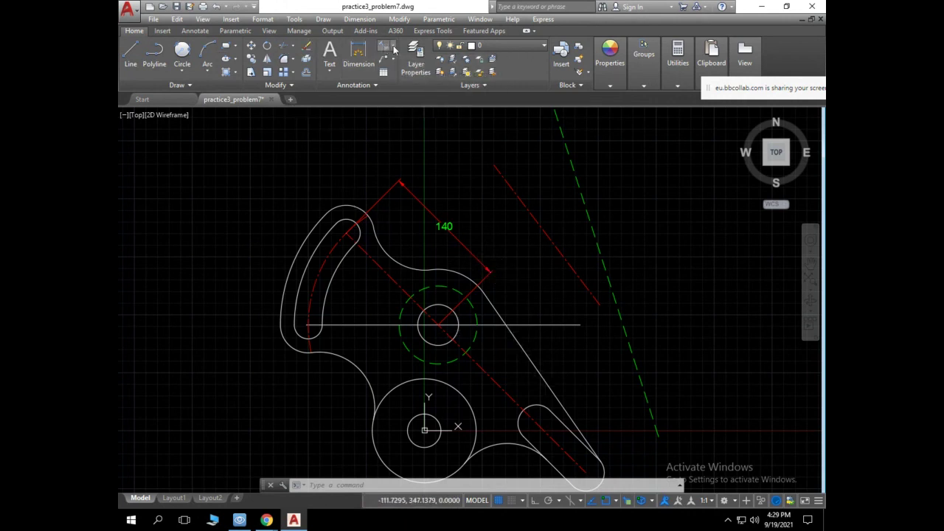
click(391, 47)
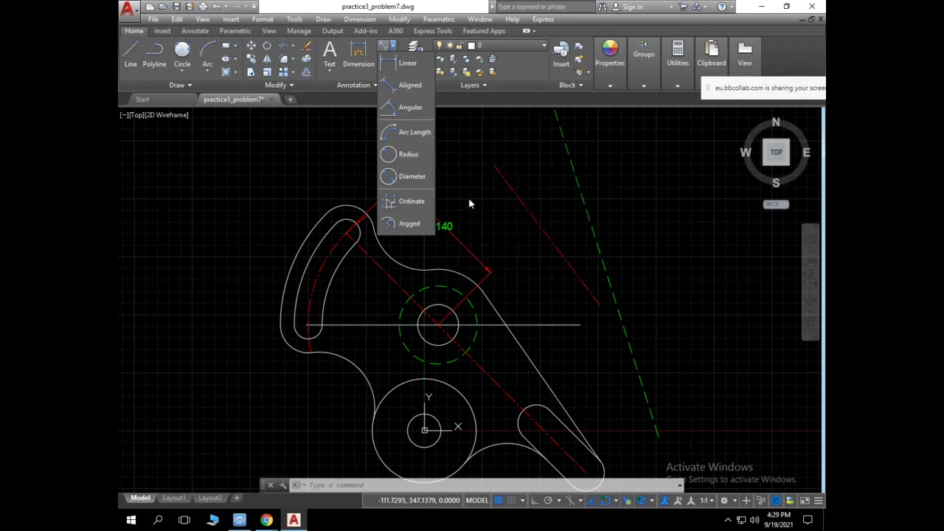
click(469, 204)
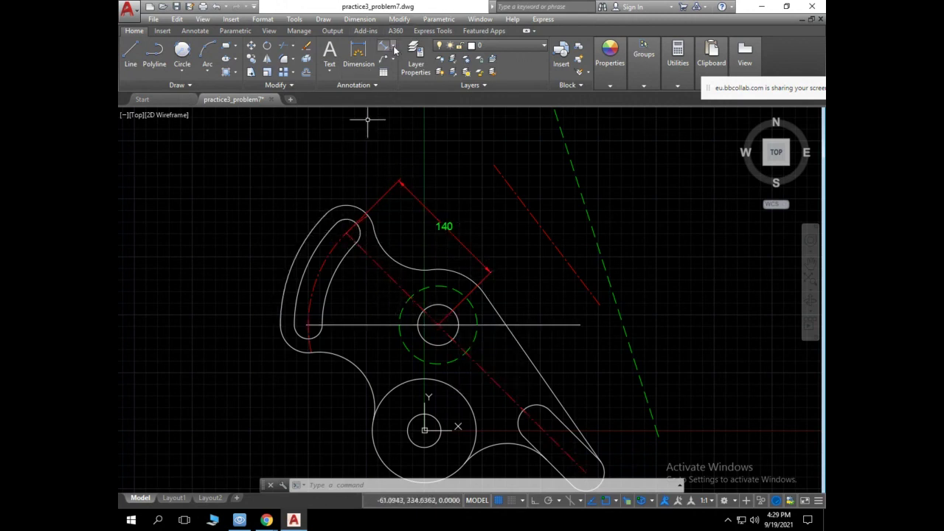
click(391, 46)
click(402, 64)
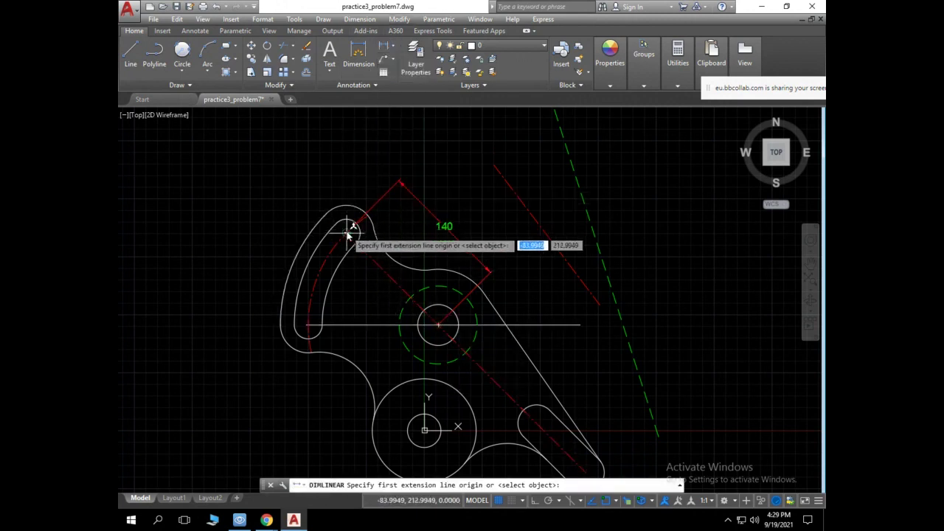
click(347, 233)
click(438, 326)
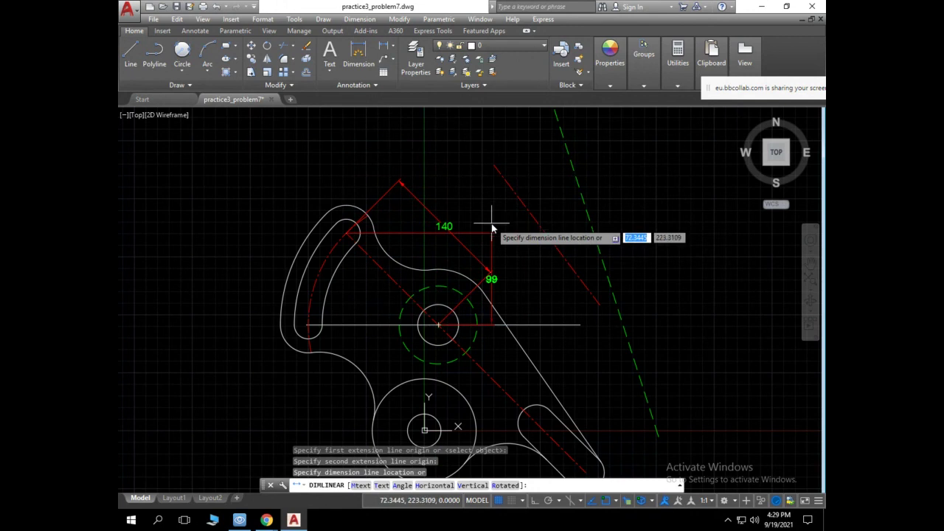
key(Escape)
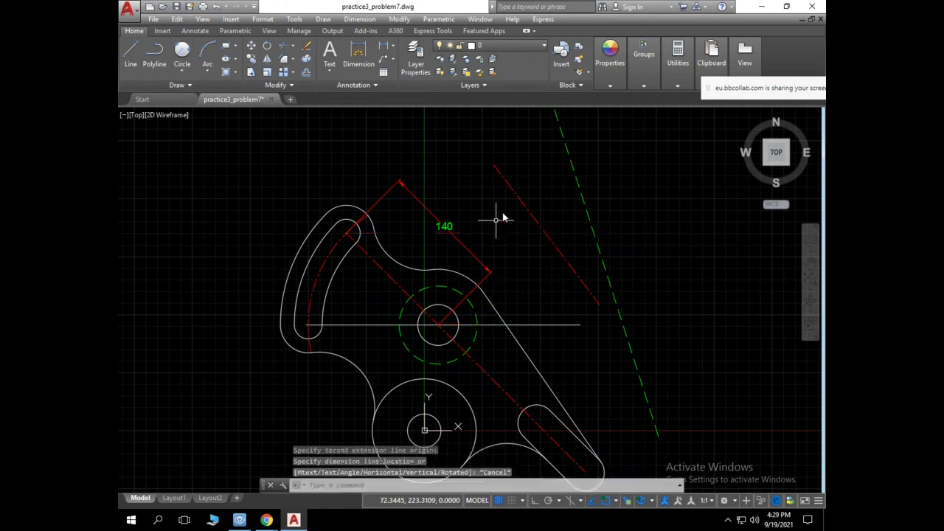
Add a 135° angular dimension between the diagonal centreline and horizontal line, arc below the hole.
click(391, 47)
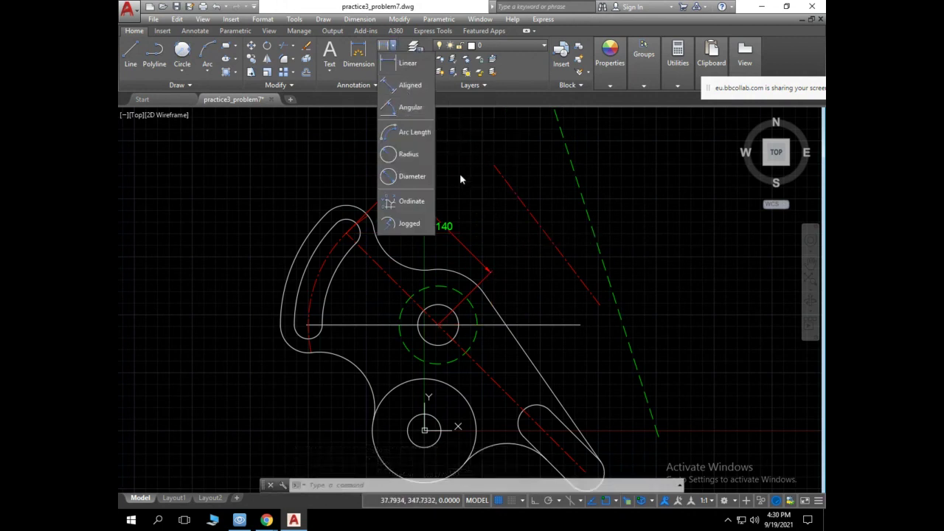
click(394, 112)
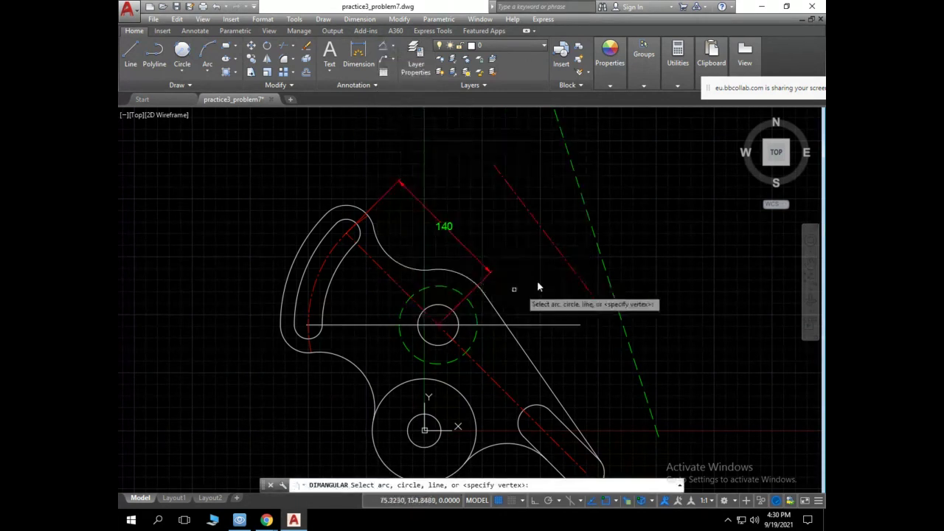
click(457, 301)
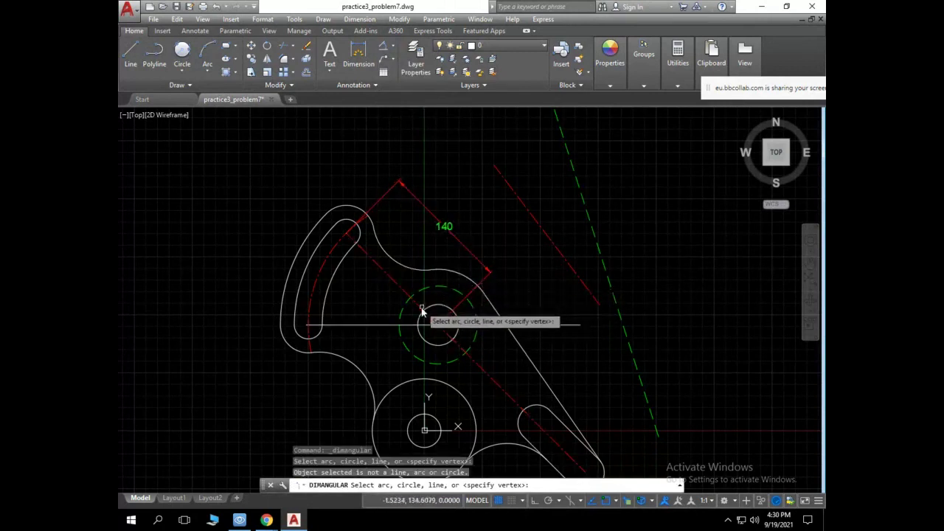
key(Return)
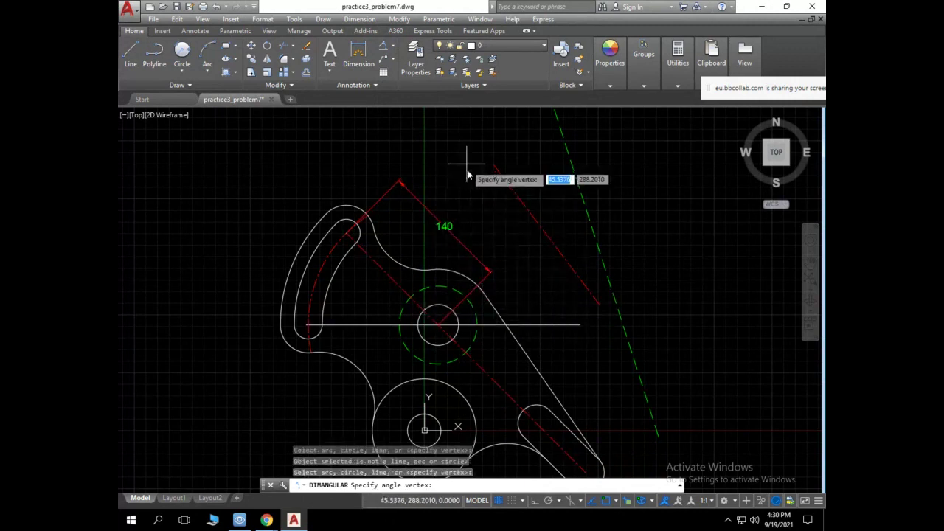
click(386, 50)
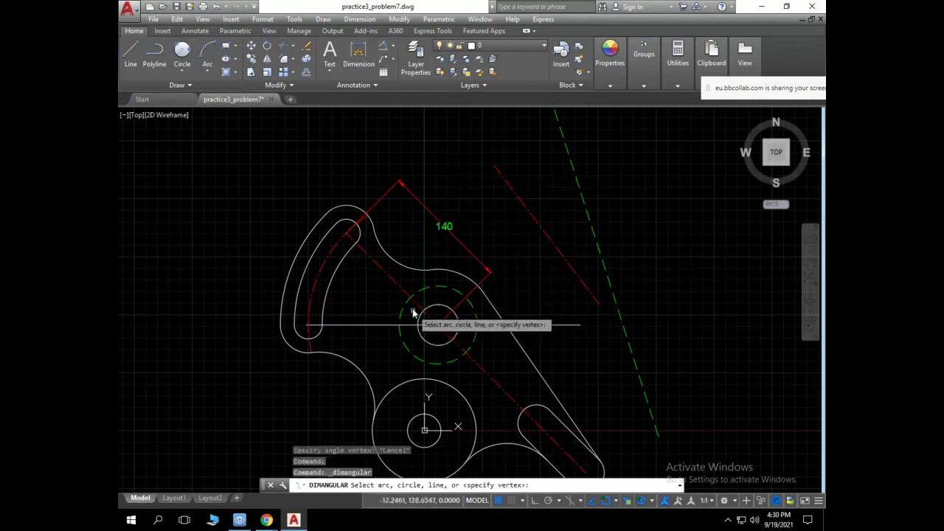
click(426, 311)
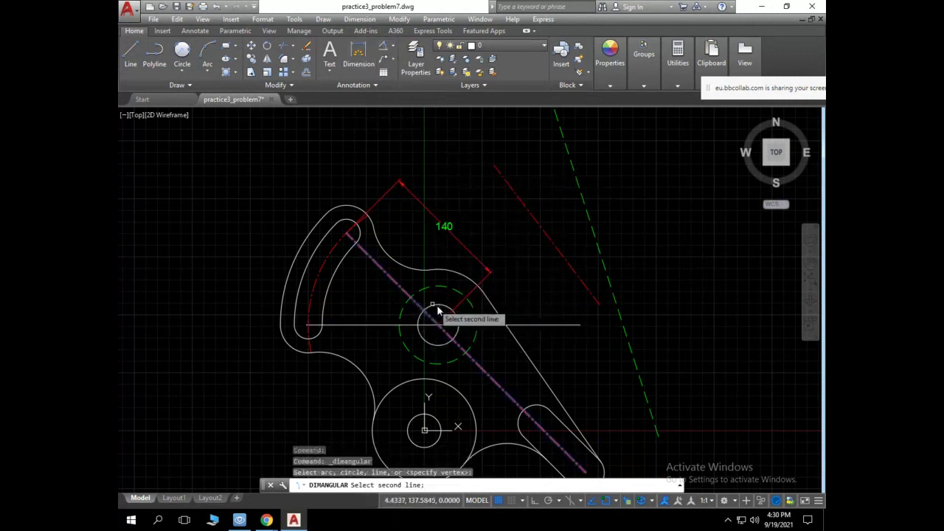
click(473, 324)
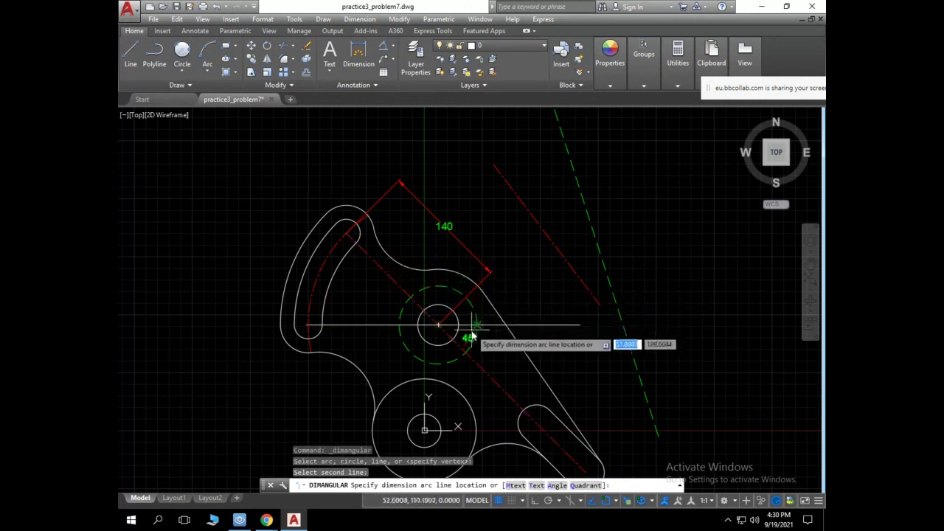
click(432, 378)
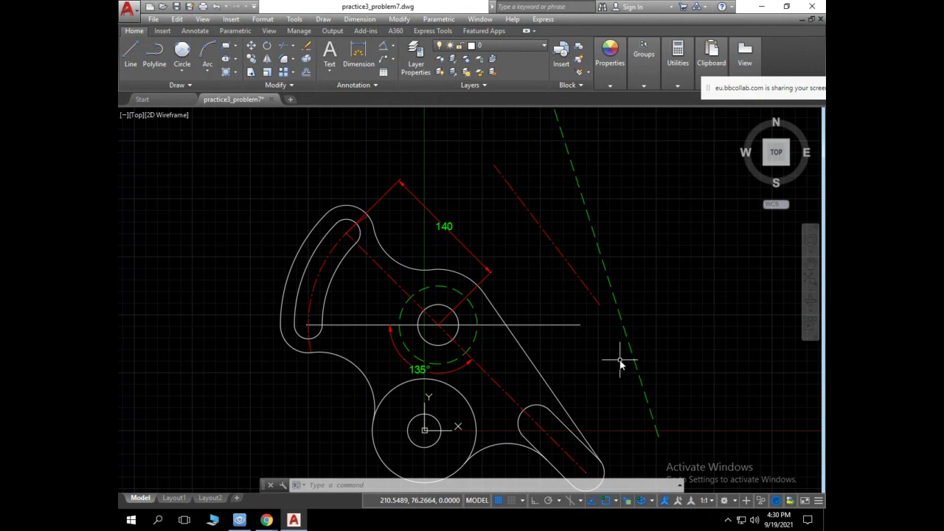
Add radius dimensions R30 on the outer arc and R15 on the inner arc, placed above.
click(392, 47)
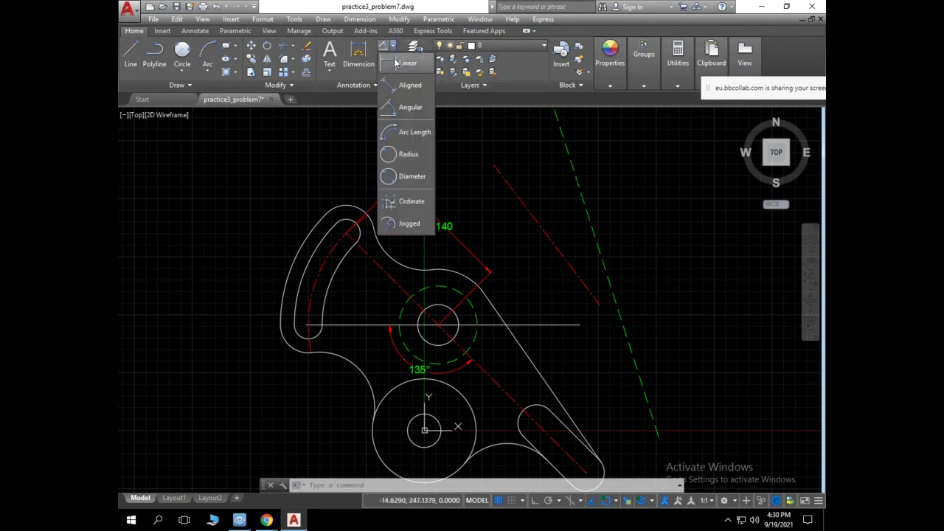
click(405, 152)
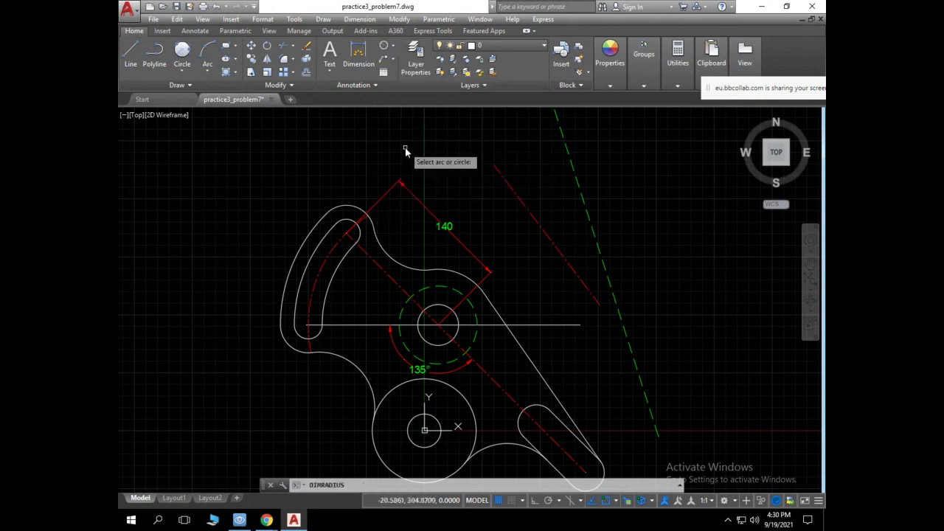
click(353, 210)
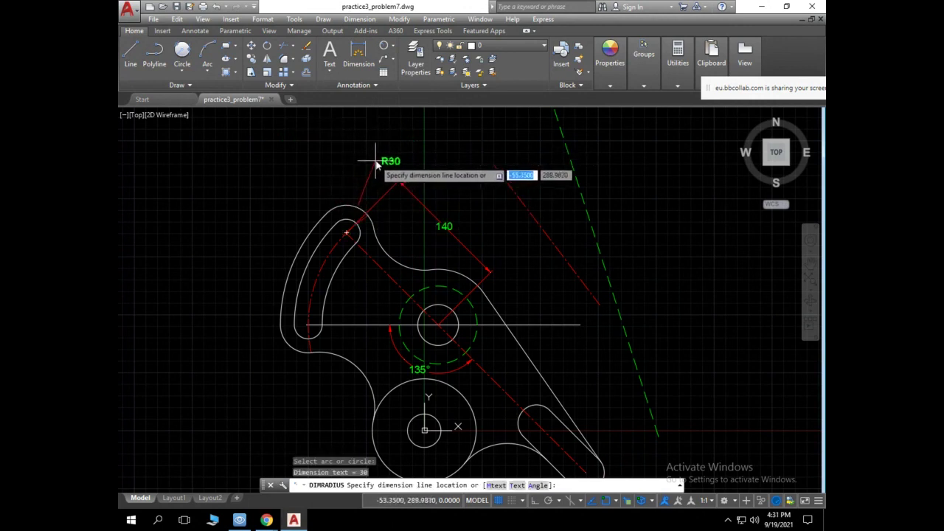
click(378, 164)
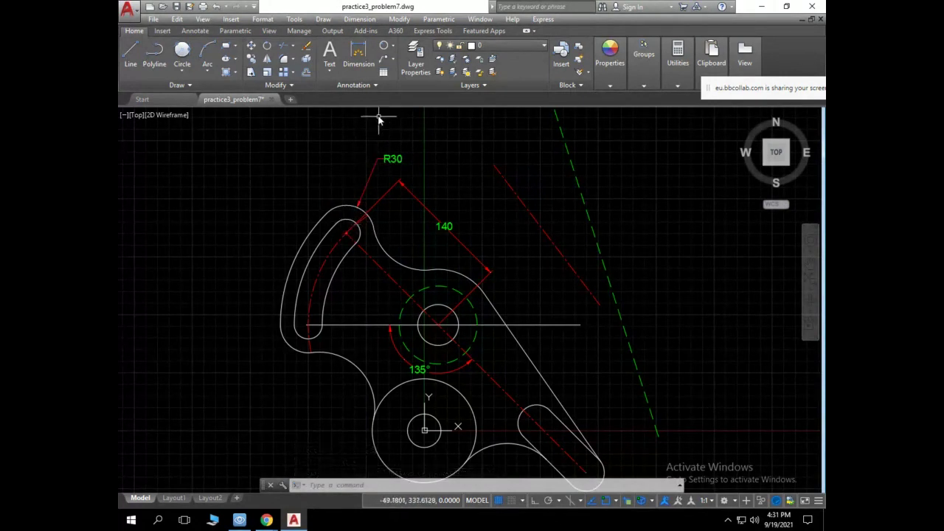
click(392, 46)
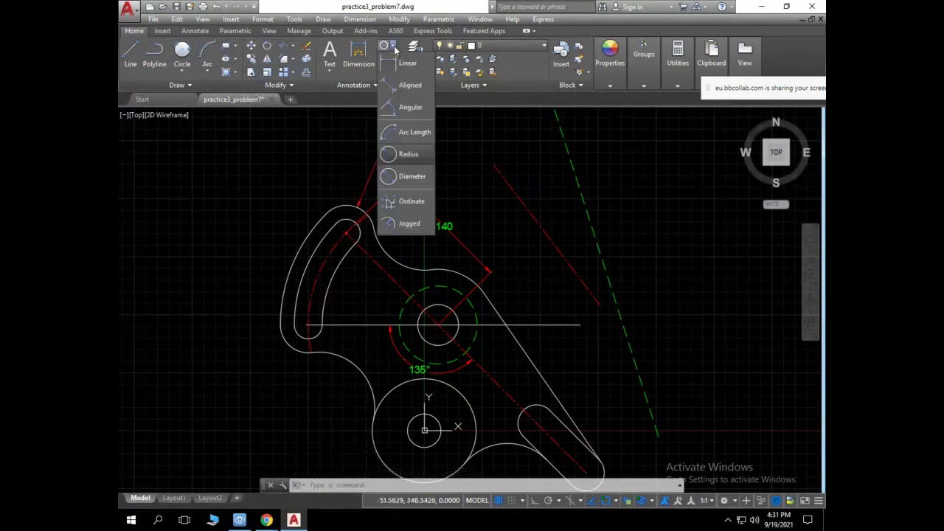
click(407, 154)
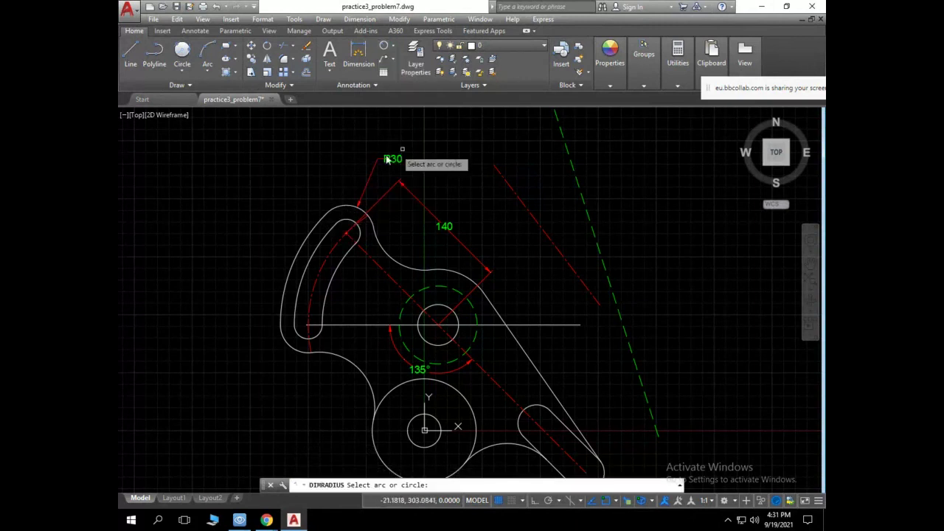
click(345, 225)
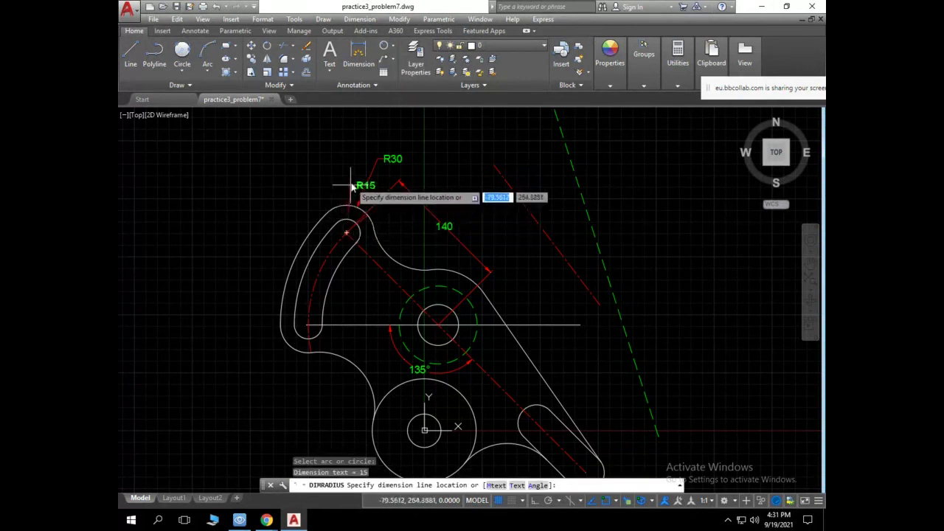
click(378, 137)
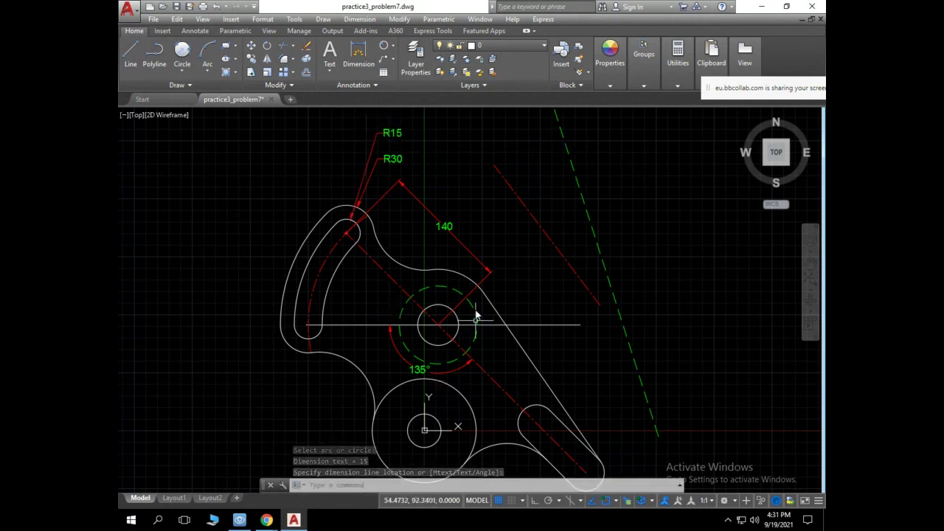
Add a Ø44 diameter dimension to the dashed hole circle and delete the 140 aligned dimension.
click(393, 46)
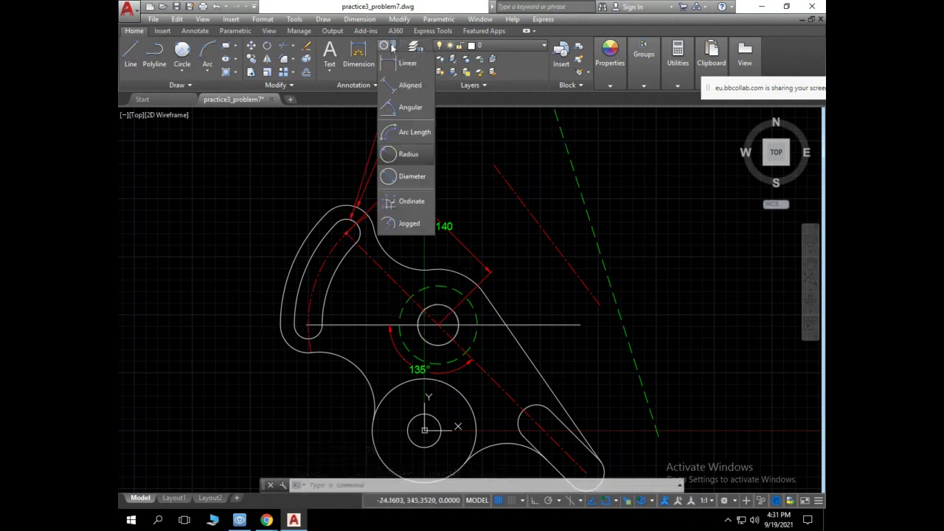
click(404, 177)
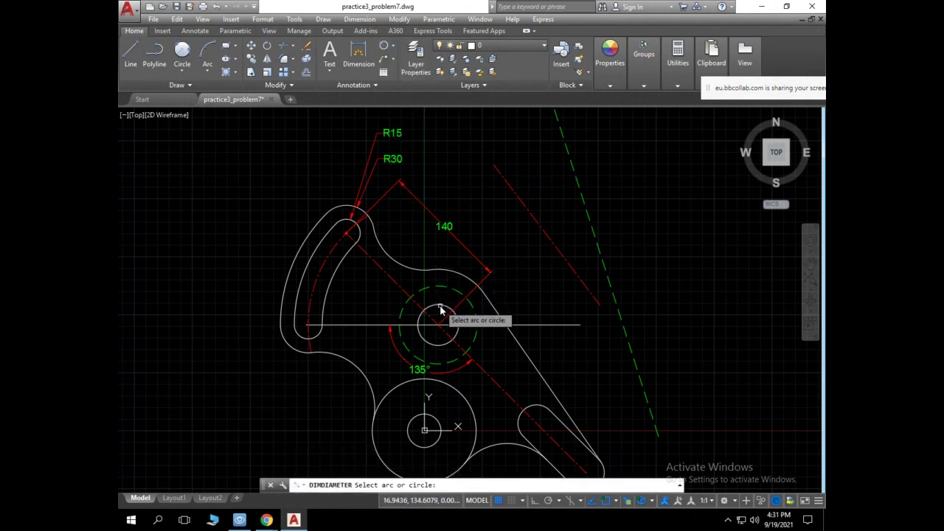
click(440, 308)
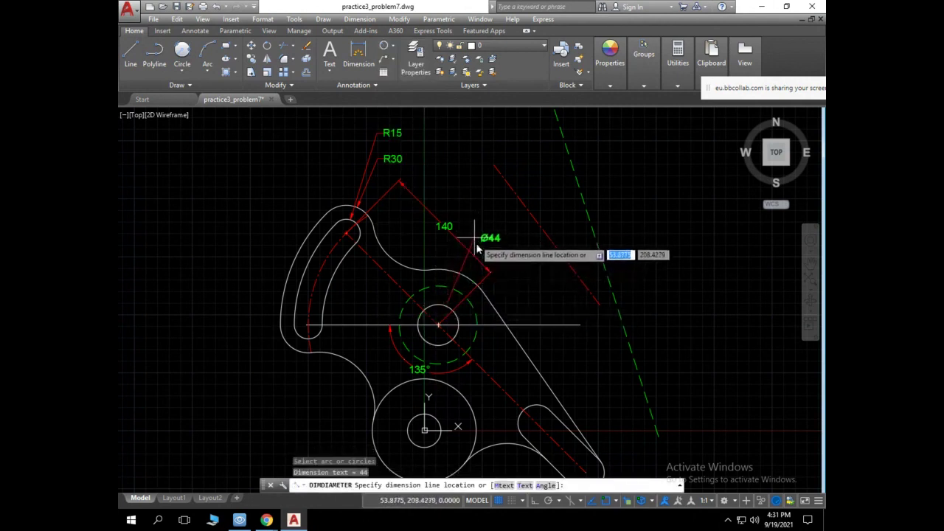
click(473, 237)
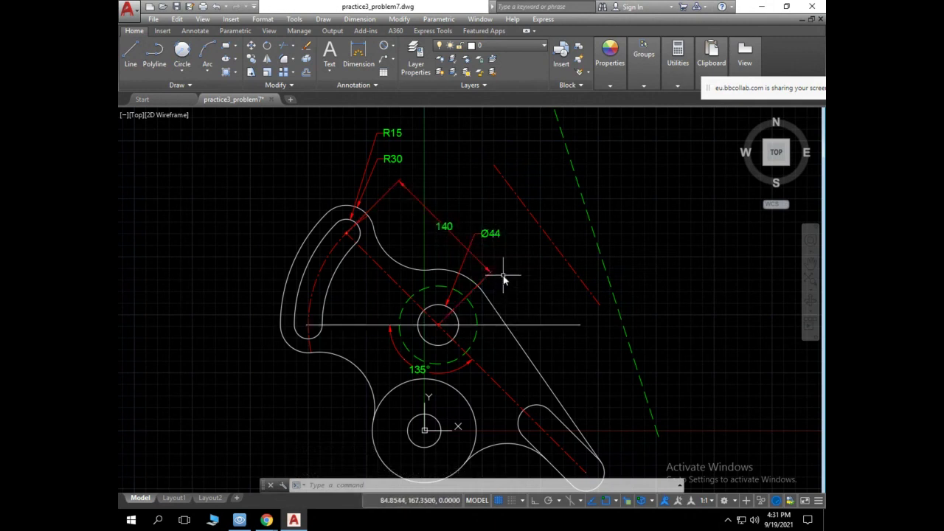
click(417, 200)
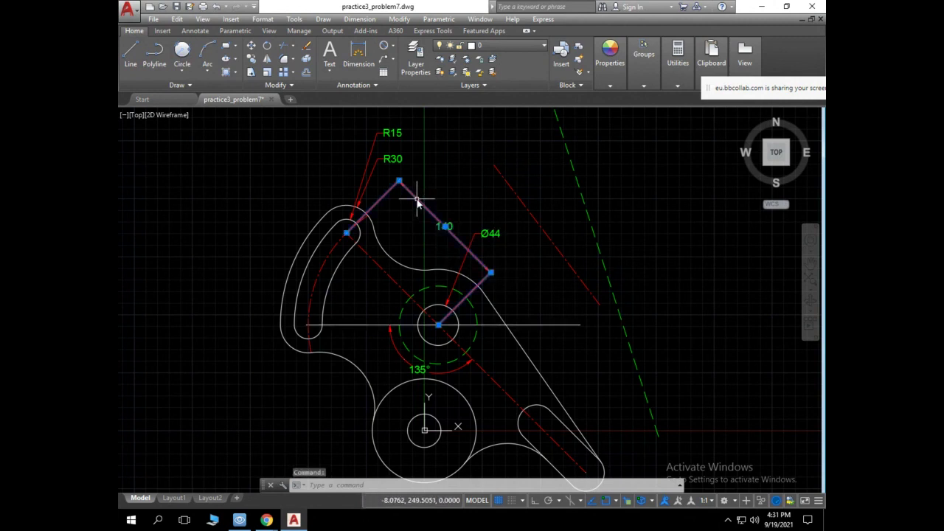
key(Delete)
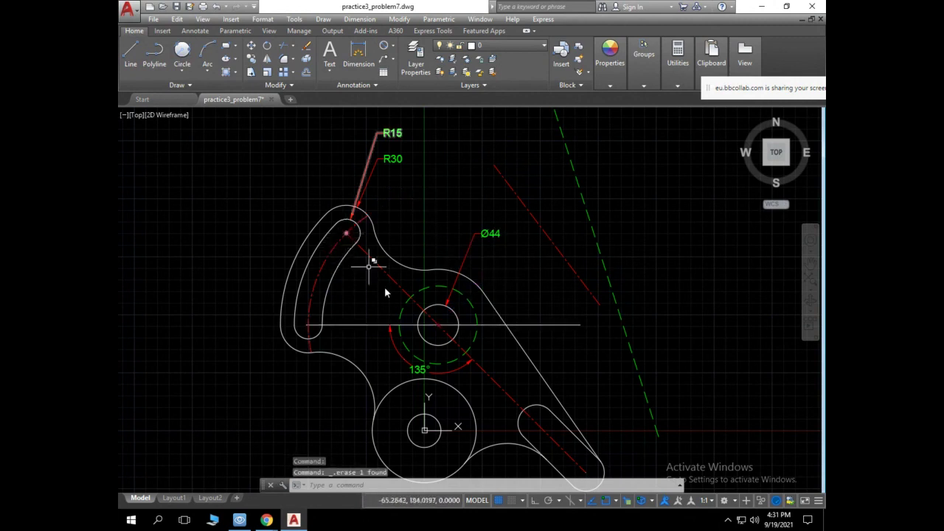
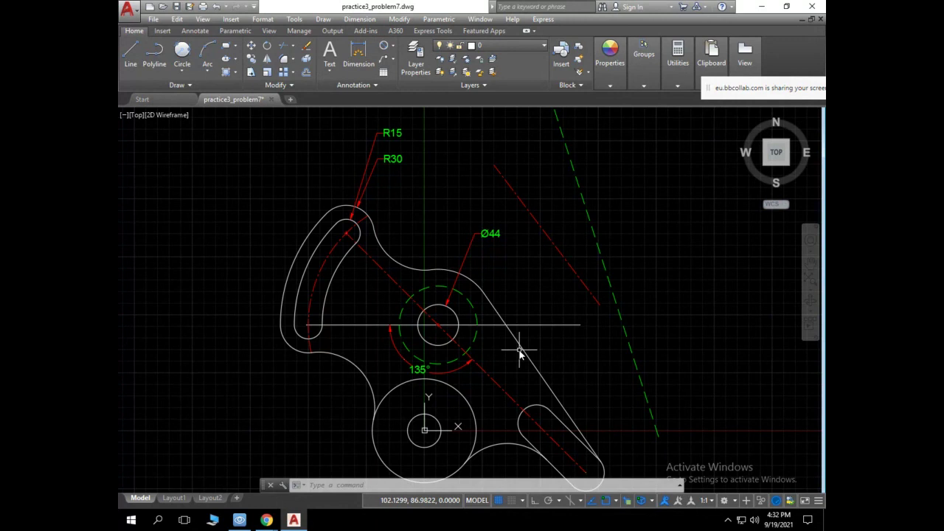
Add Ø84 and Ø120 diameter dimensions to the two larger circles, stacked above Ø44.
click(392, 46)
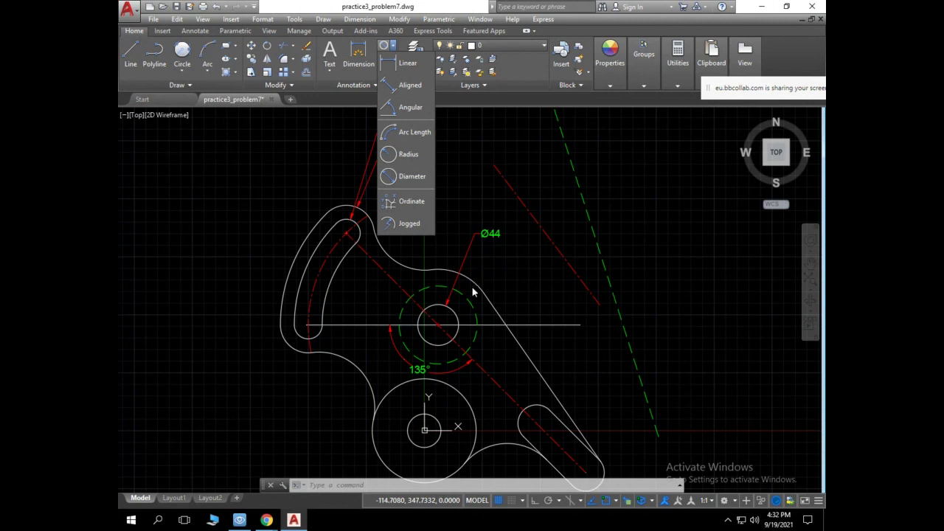
click(341, 151)
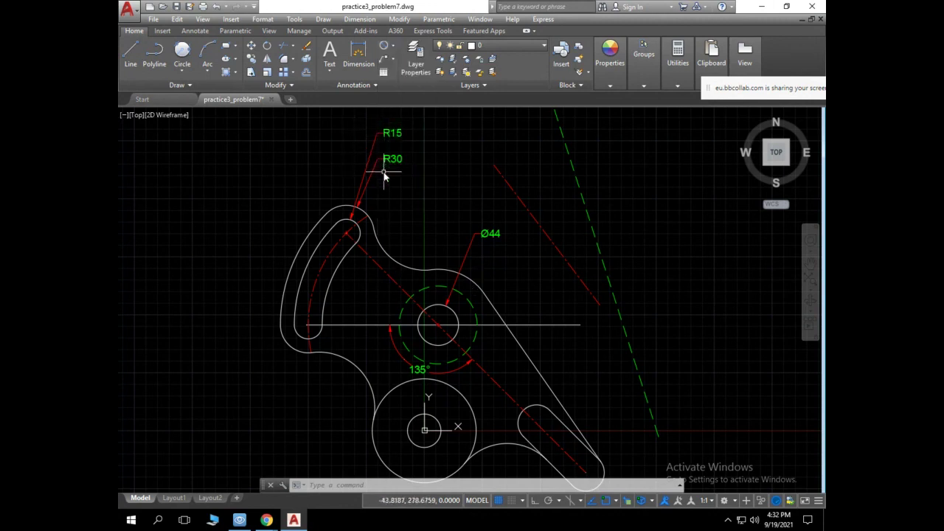
click(391, 46)
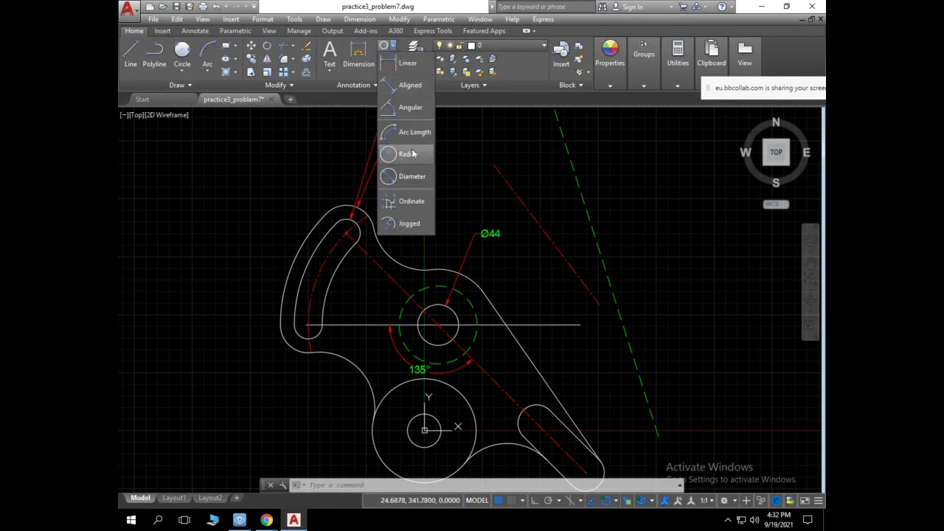
click(405, 177)
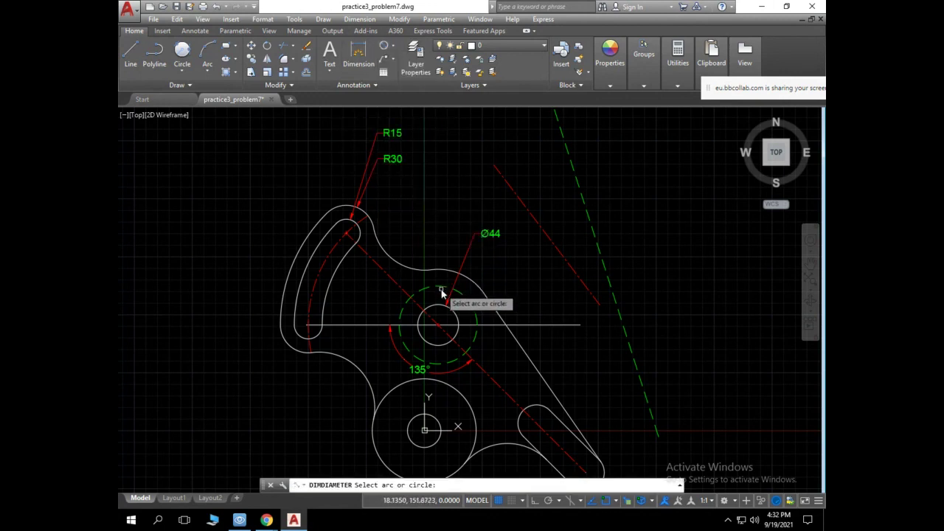
click(440, 287)
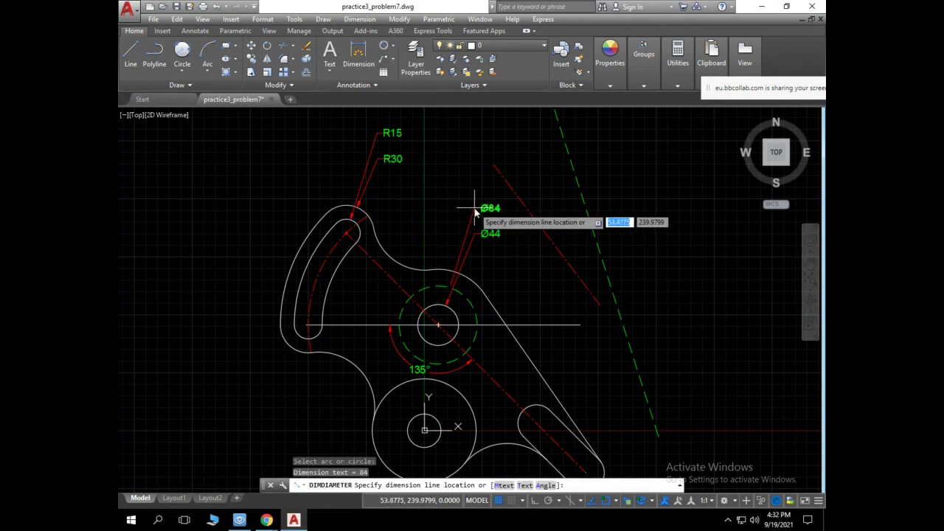
click(474, 208)
right_click(441, 146)
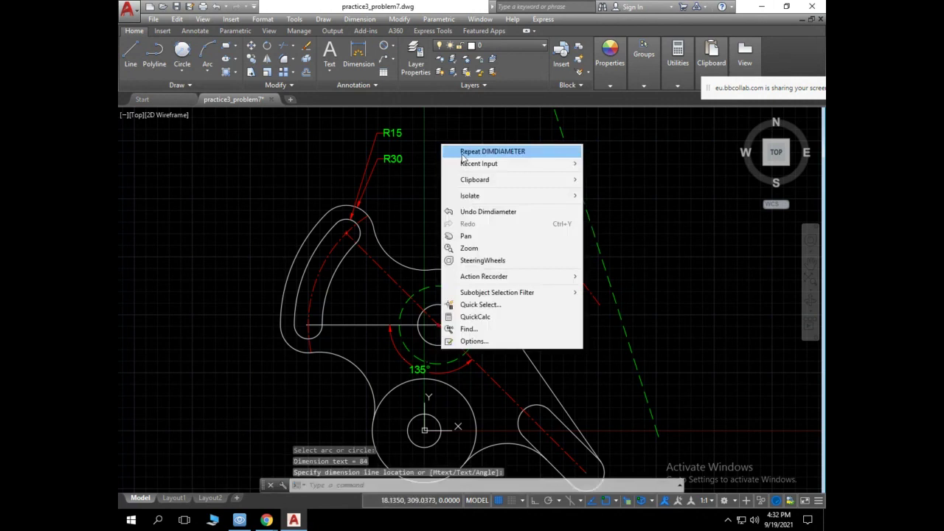
click(462, 151)
click(451, 268)
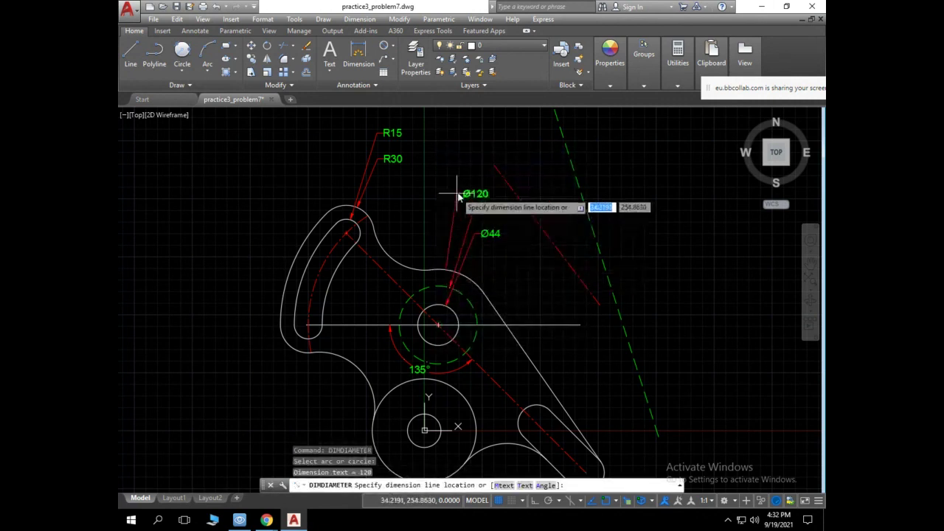
click(473, 189)
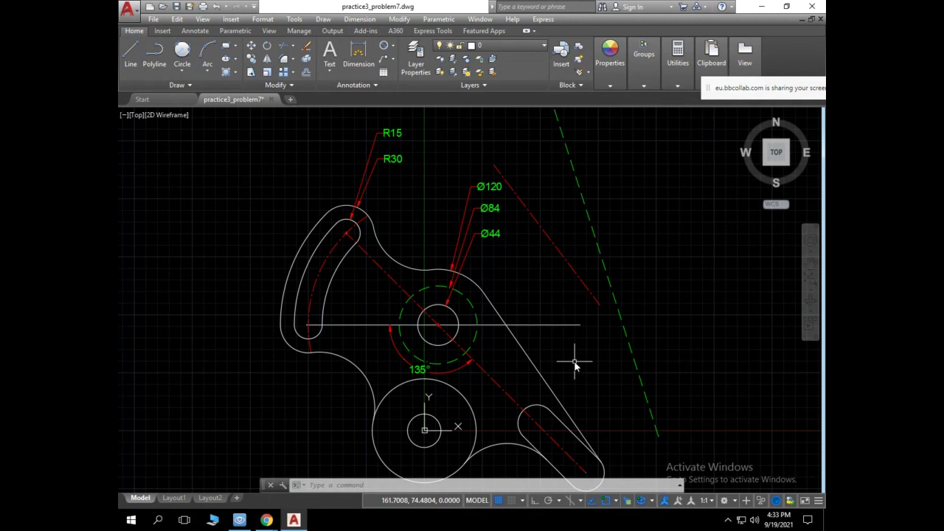
Zoom out to see the whole dimensioned part and list the available text types.
scroll(583, 390, down, 2)
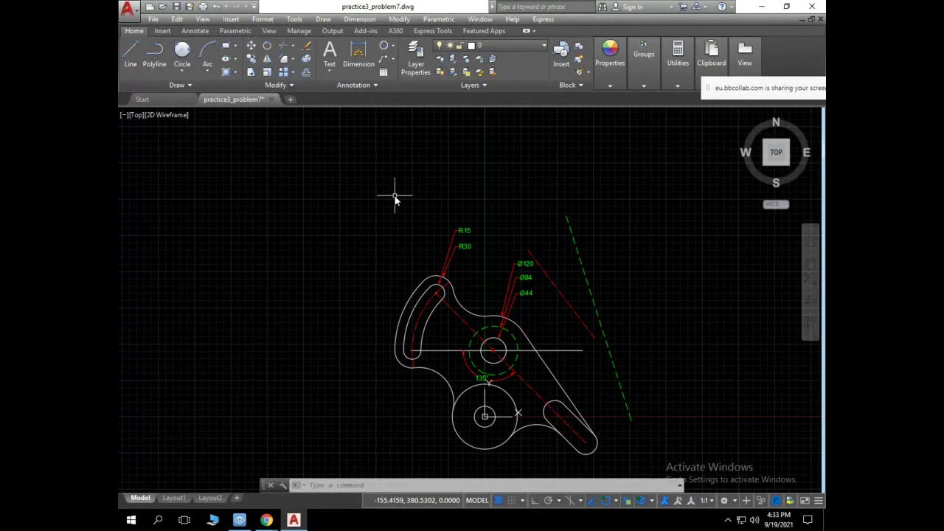
click(329, 73)
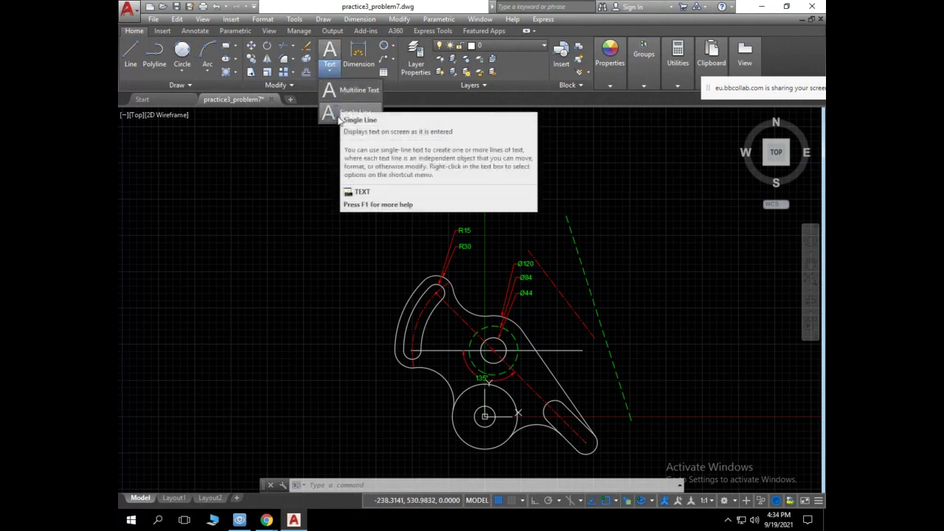
Place a single-line label with the student's name and ID below the part, height 8, rotation 0.
click(336, 115)
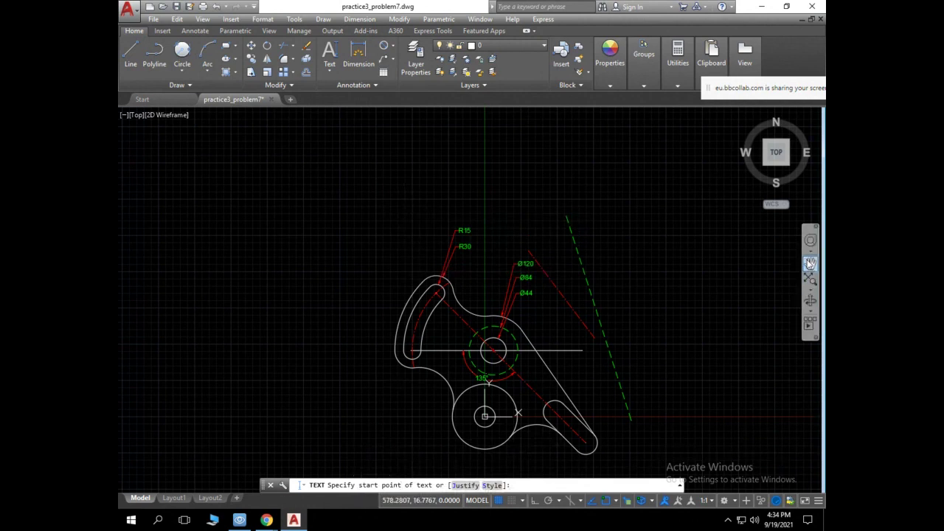
click(809, 264)
mouse_move(521, 310)
mouse_down()
mouse_move(461, 247)
mouse_move(472, 236)
mouse_up()
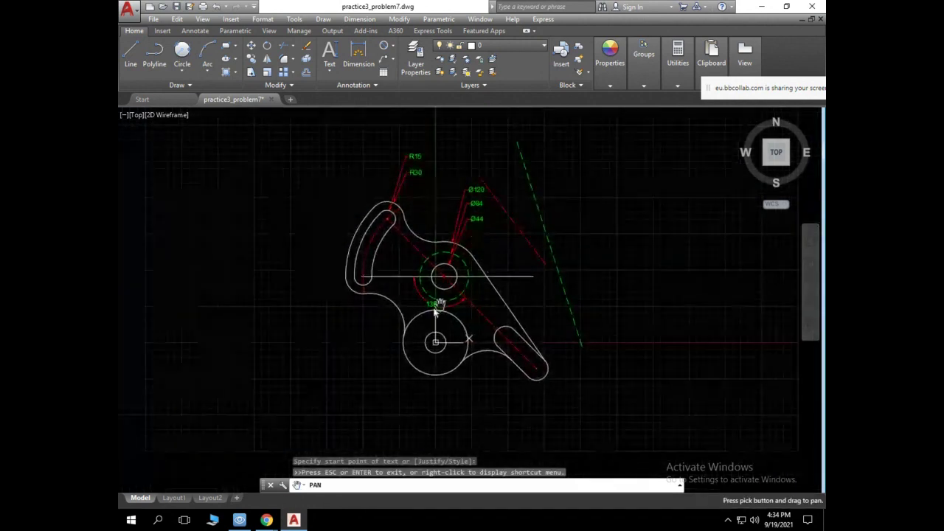
right_click(280, 278)
click(290, 280)
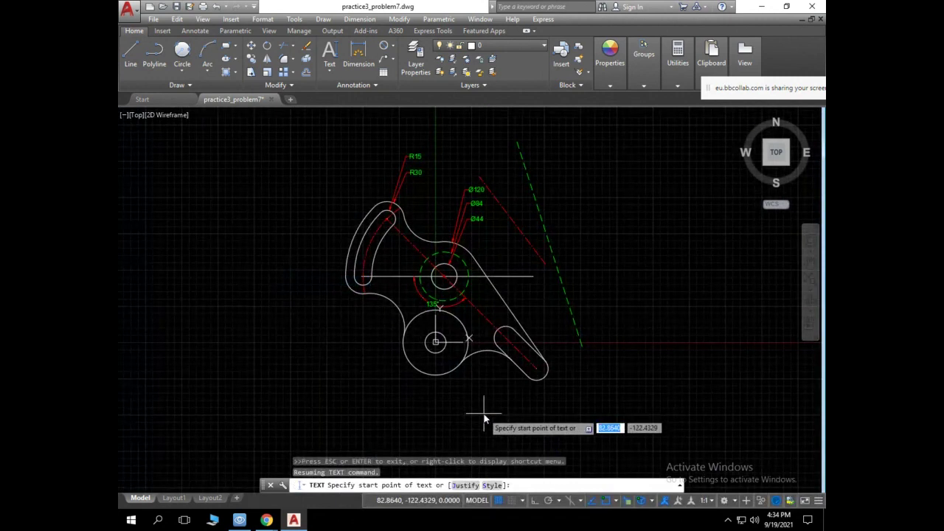
click(366, 421)
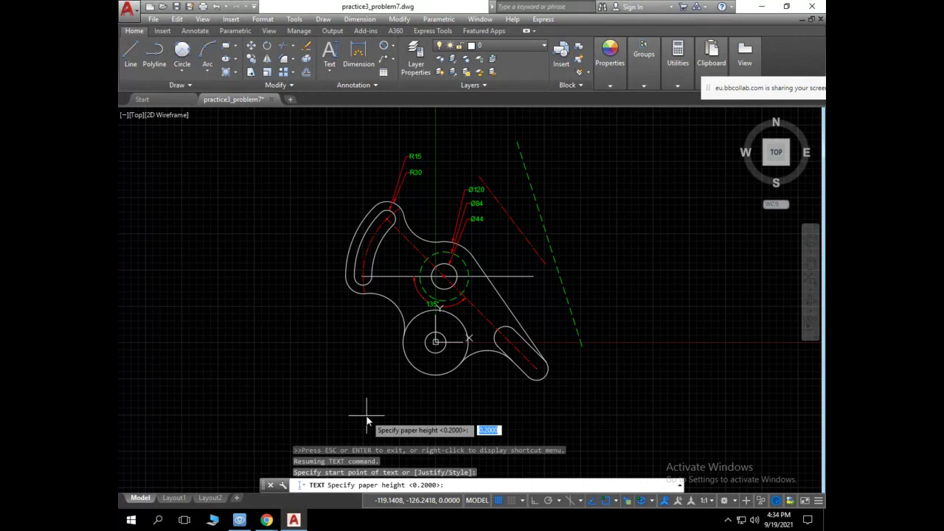
text(8)
key(Return)
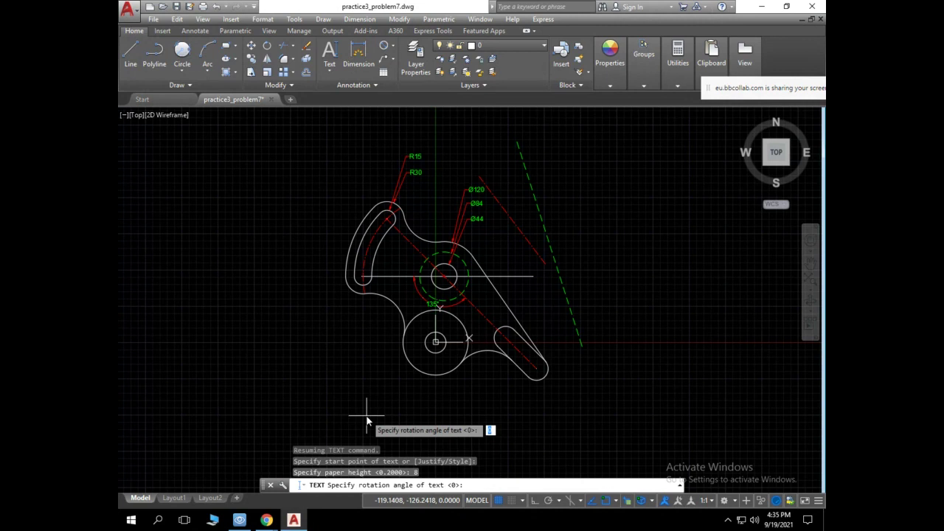
key(Return)
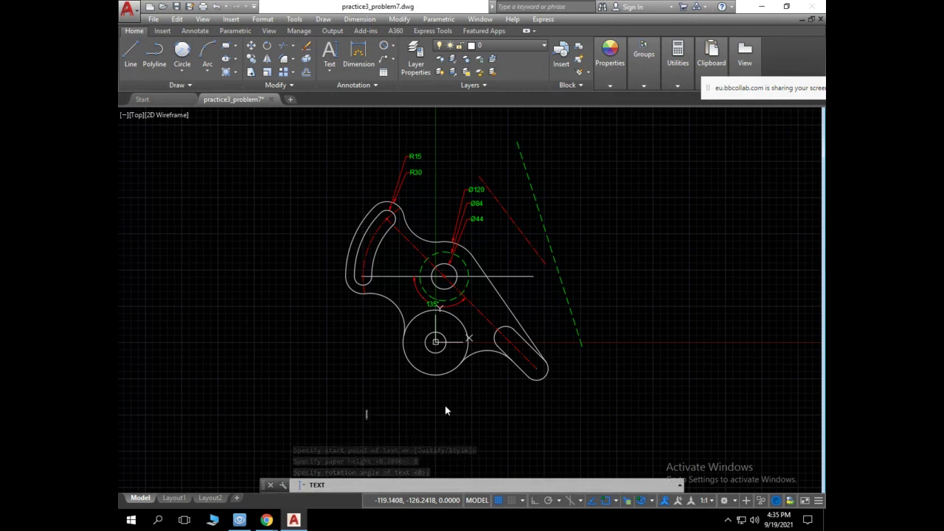
text(Name)
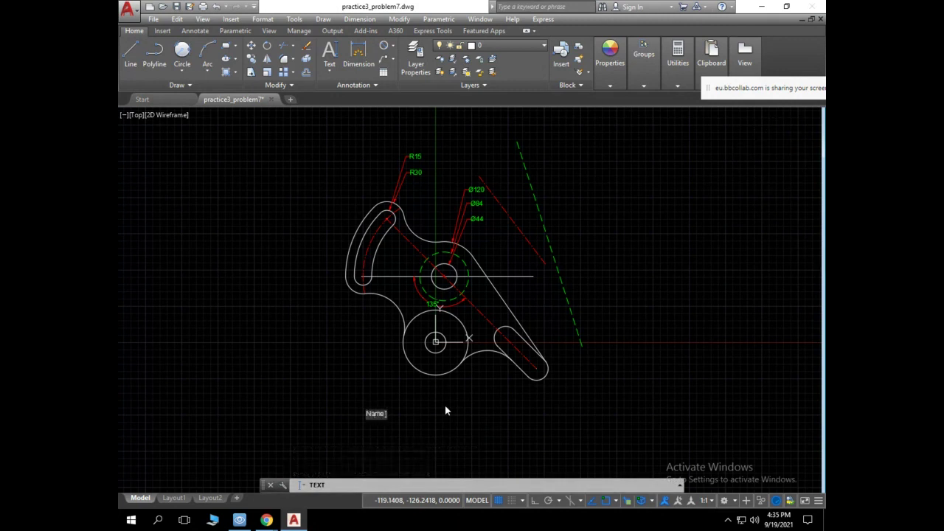
text(: )
text(E)
text(ls)
text(habas)
text(y ID)
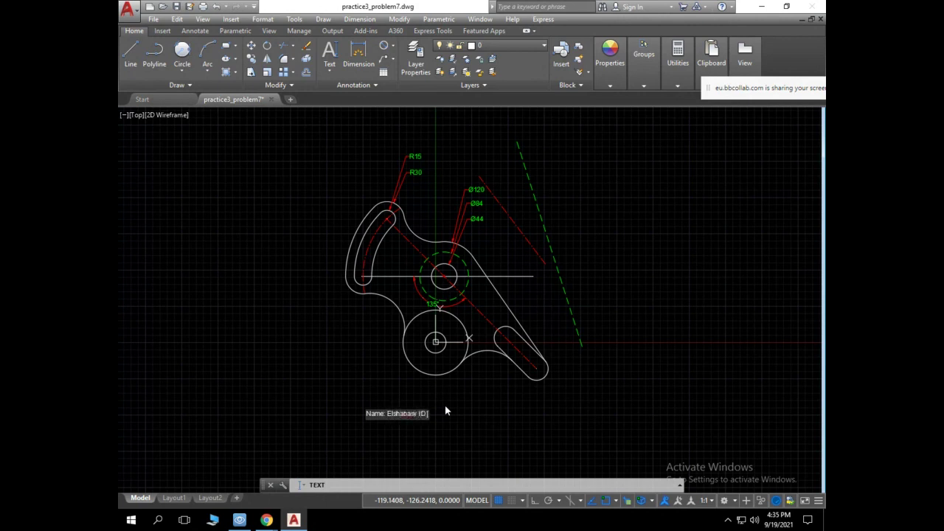
text( :47)
text(656565)
key(Return)
key(Return)
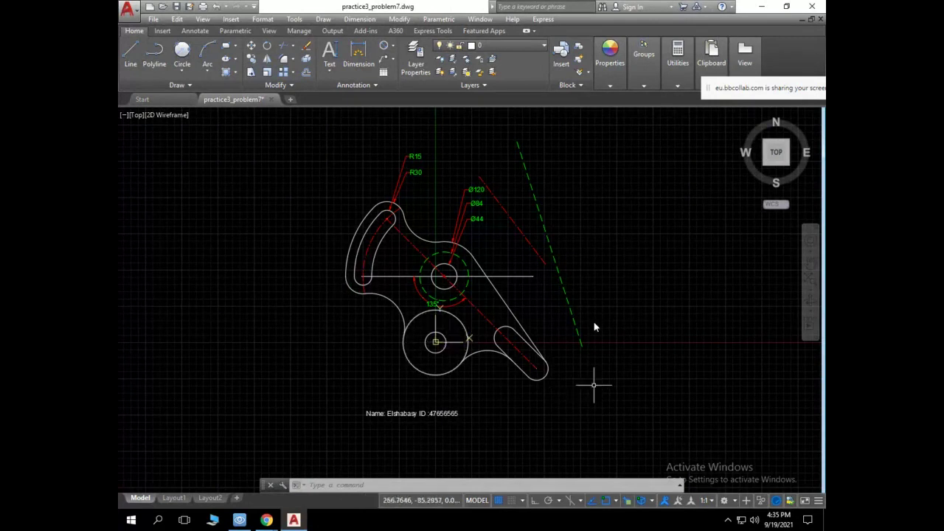
Add a test single-line text 'fsdfsdfsdf' below the part at height 8, rotation 0.
click(333, 70)
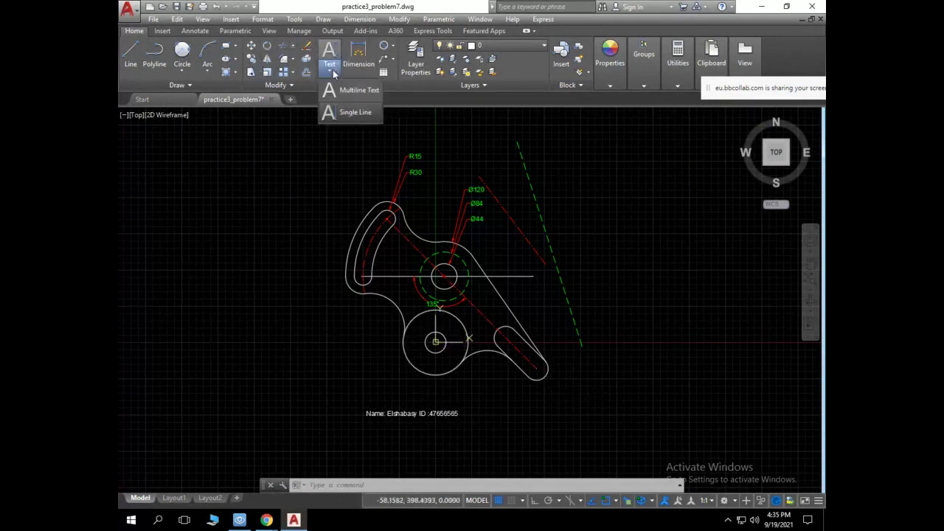
click(354, 112)
click(507, 405)
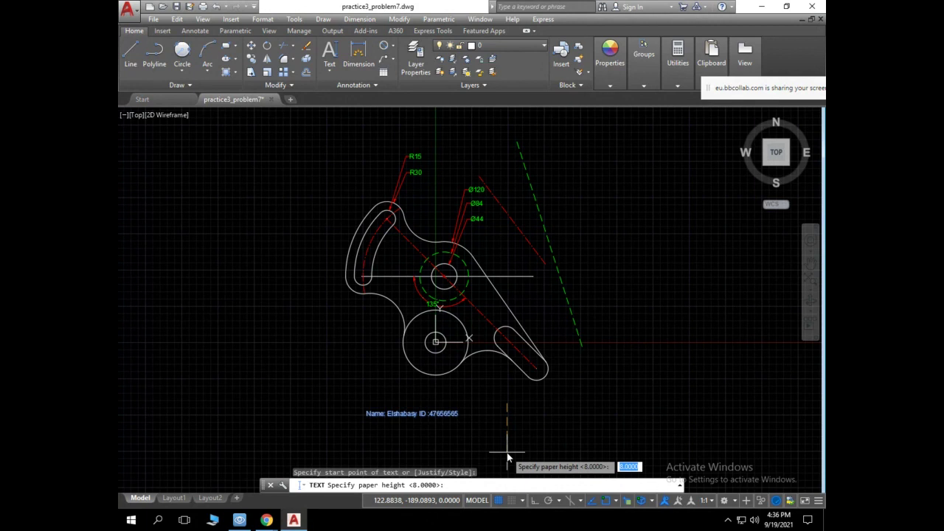
key(Return)
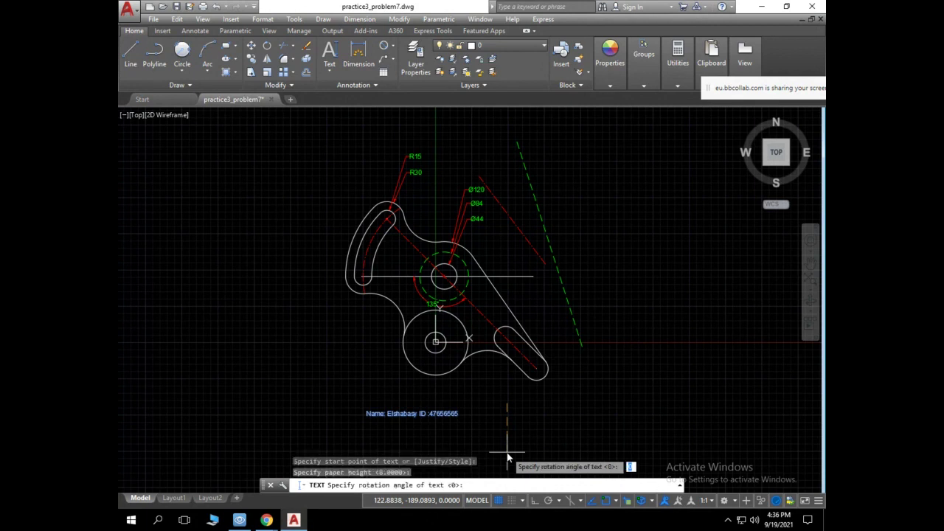
key(Return)
text(fsdfsd)
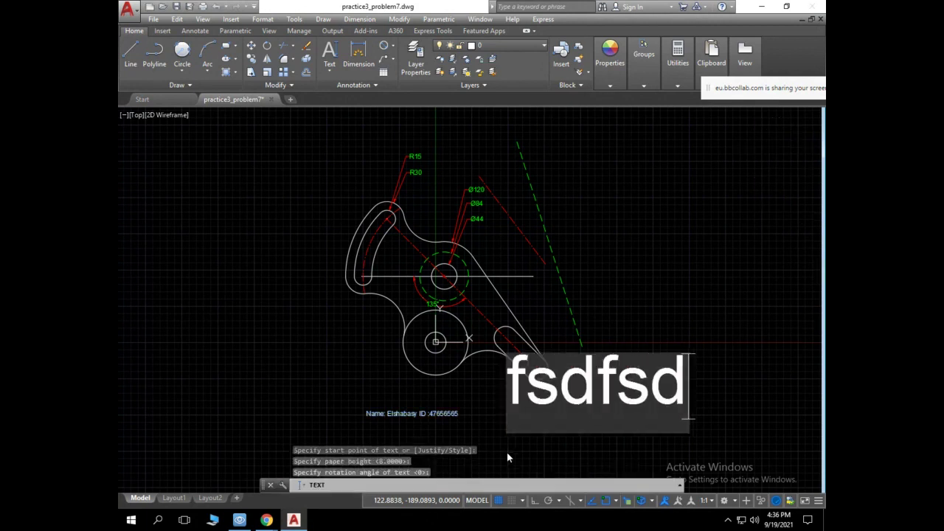
text(fsdf)
key(Return)
key(Return)
key(Return)
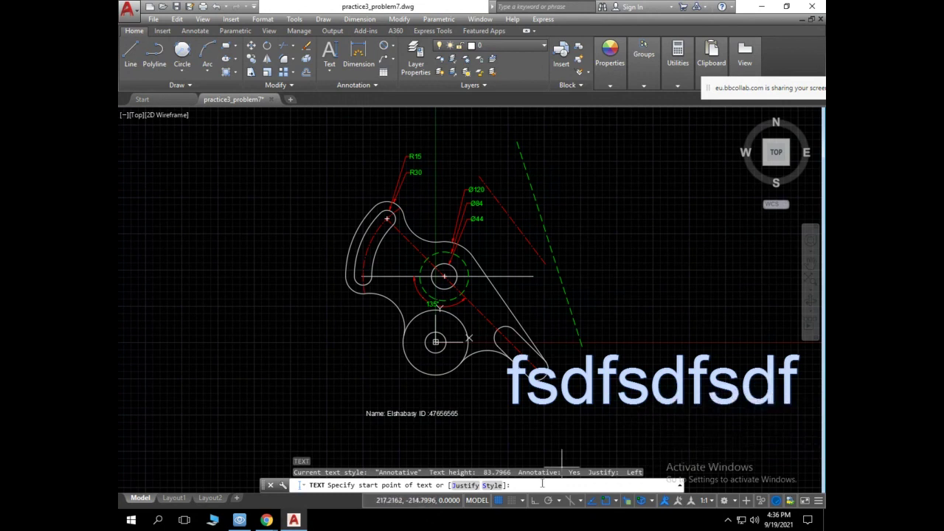
Cancel text entry and delete the oversized test text.
key(Escape)
click(548, 402)
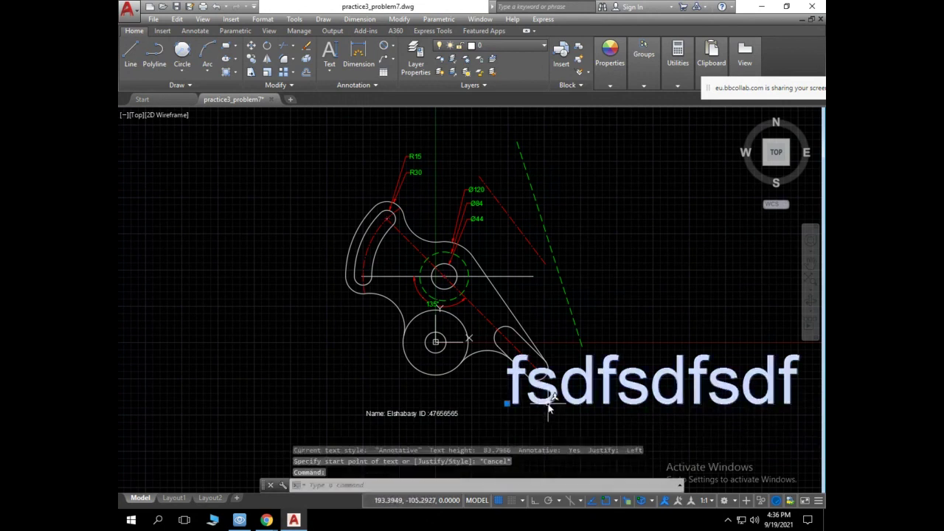
key(Delete)
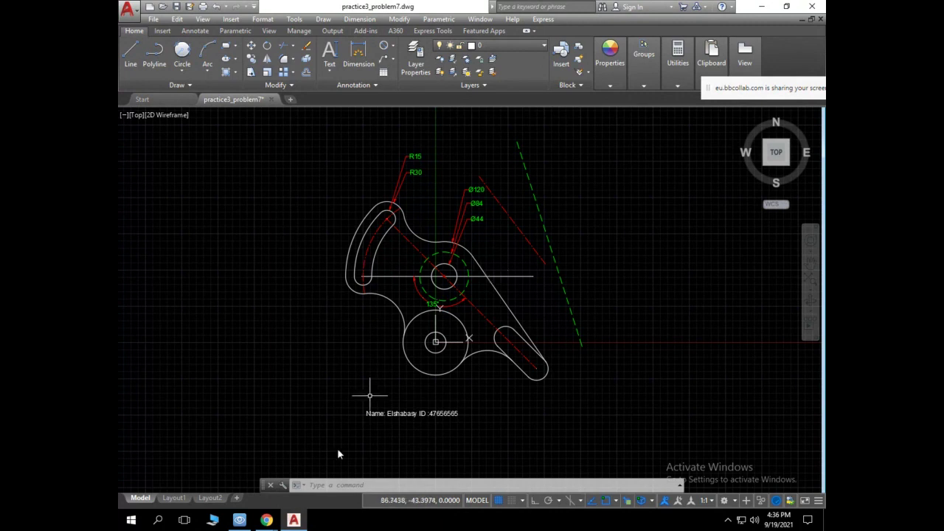
mouse_move(267, 519)
click(225, 481)
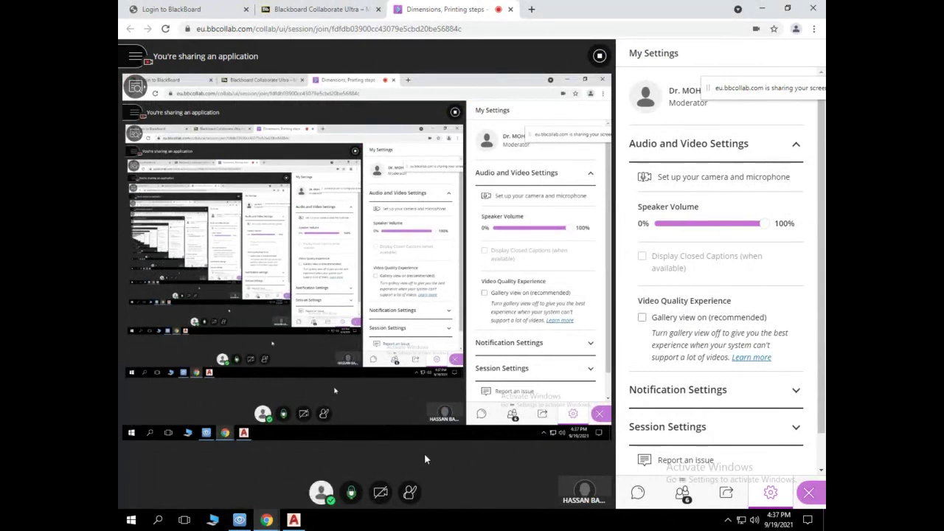
click(294, 519)
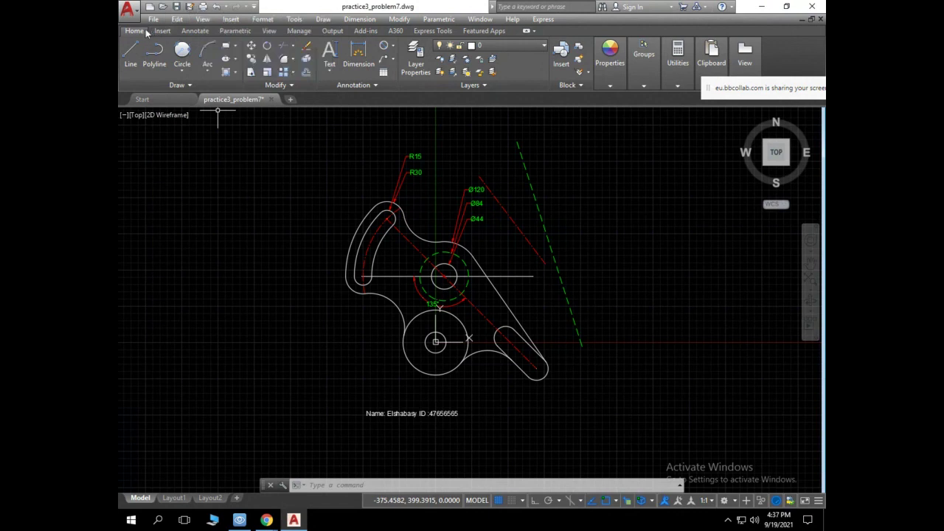
Open the Plot dialog for model space using the PLOT command.
click(128, 10)
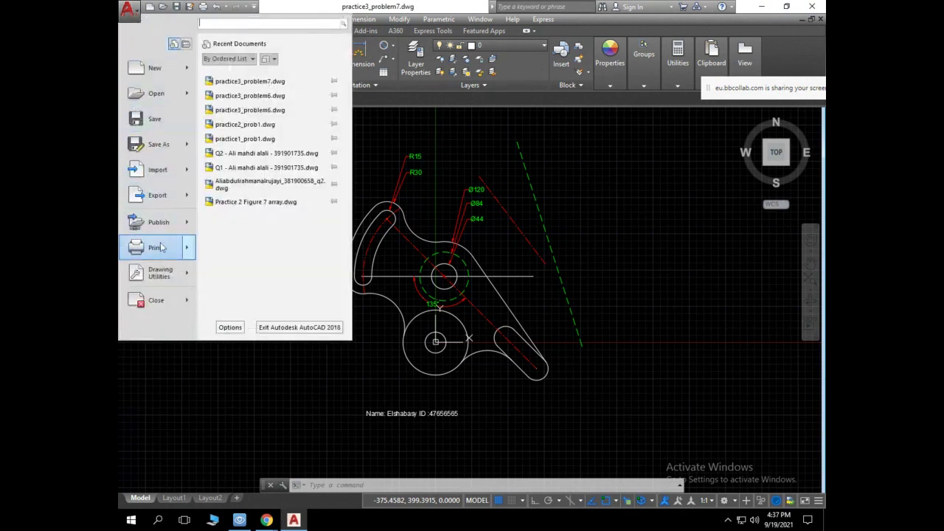
mouse_move(155, 248)
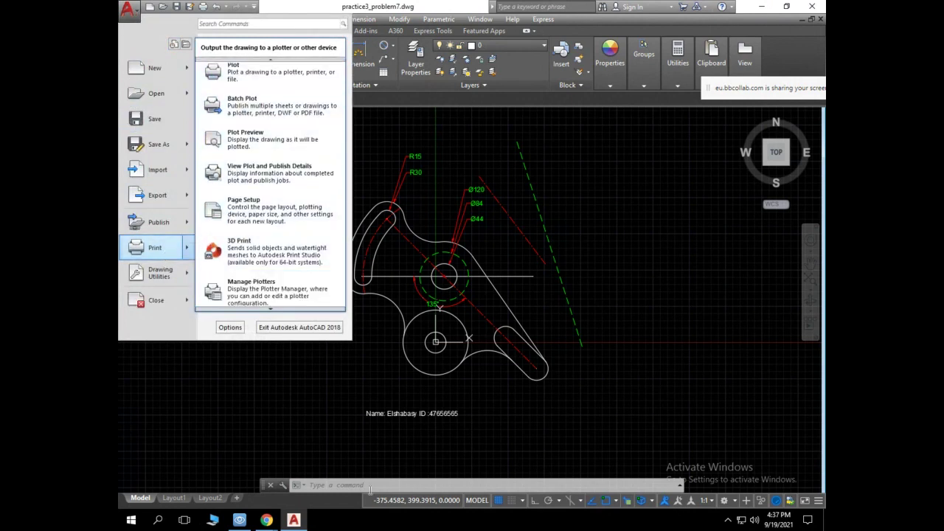
click(332, 486)
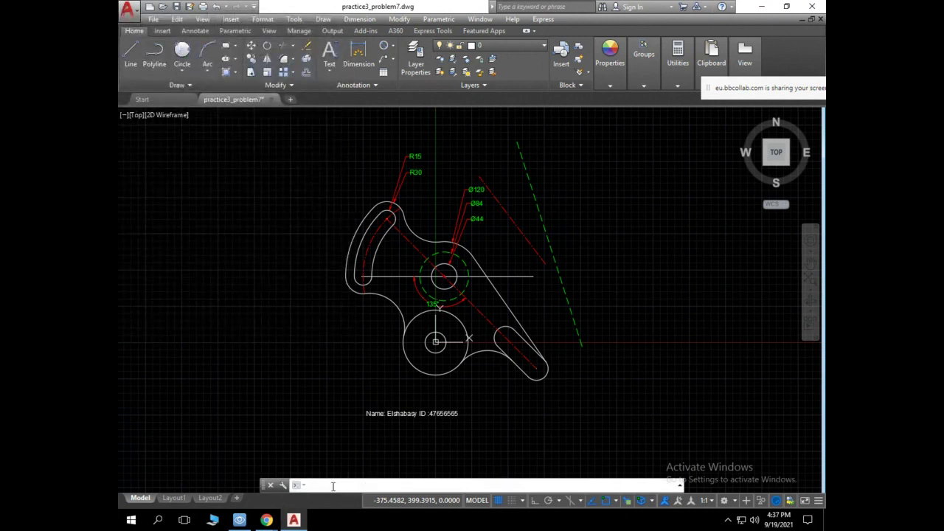
text(plo)
text(tt)
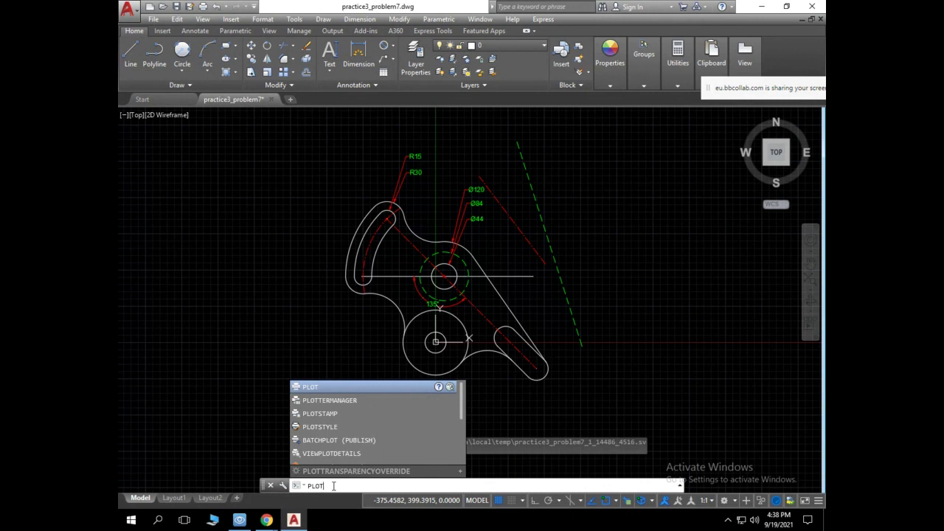
key(Return)
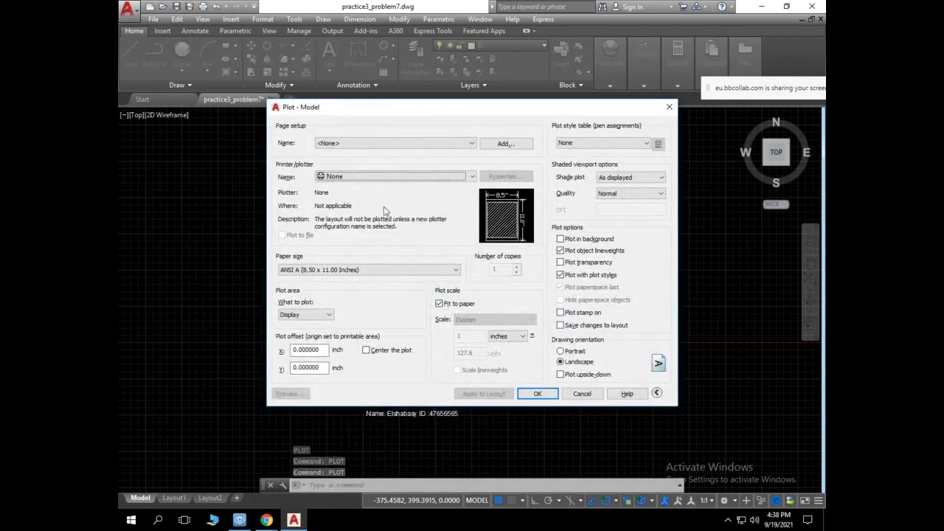
Choose AutoCAD PDF (General Documentation).pc3 as the plotter and center the plot.
click(377, 177)
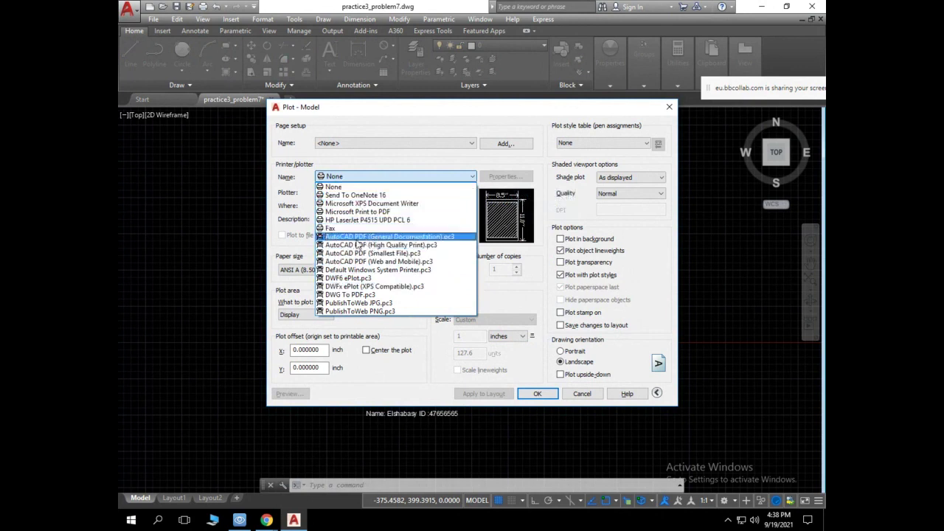
click(357, 238)
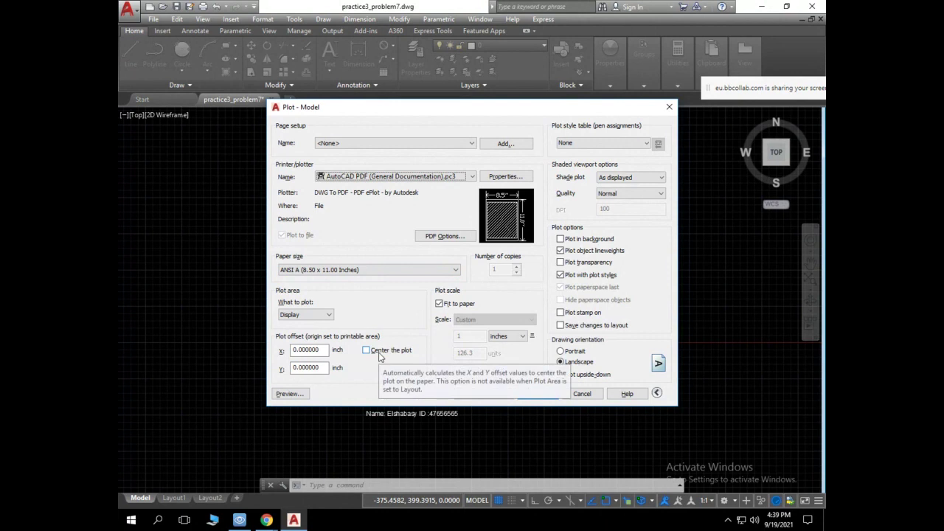
click(380, 356)
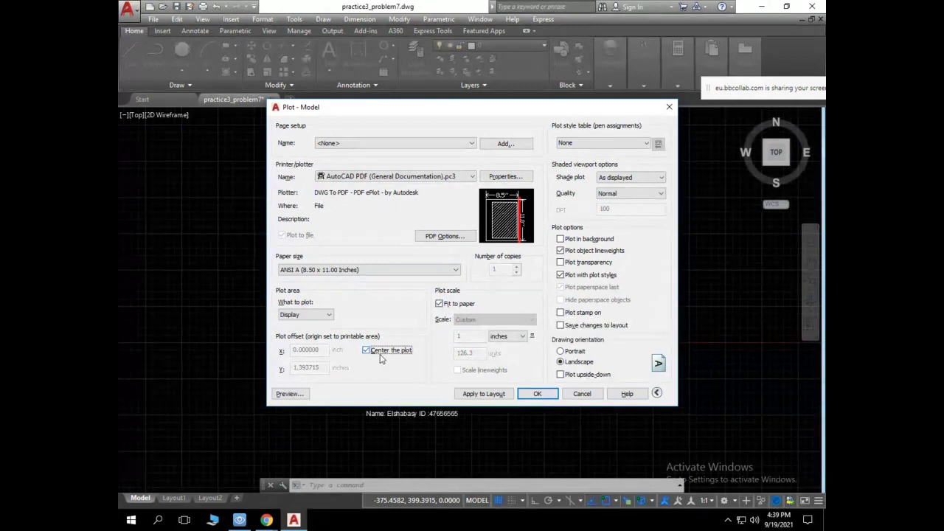
mouse_move(381, 358)
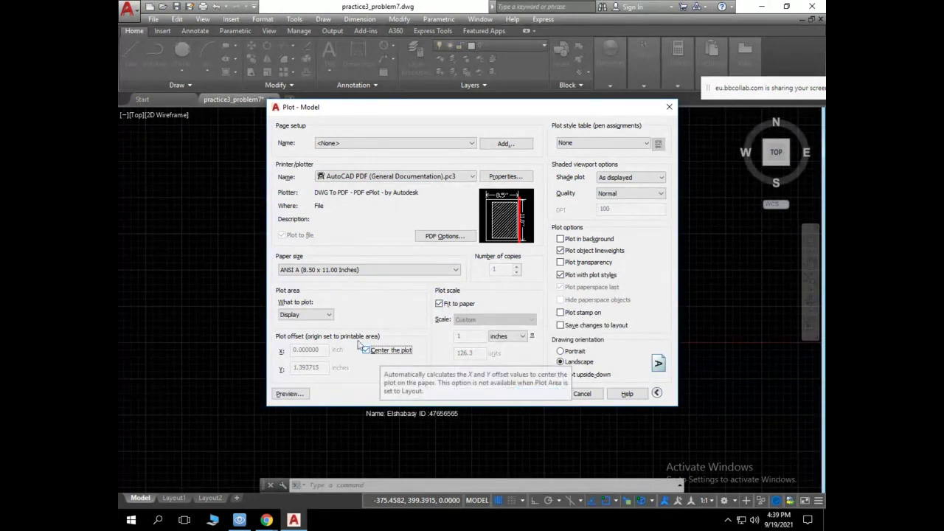
click(289, 393)
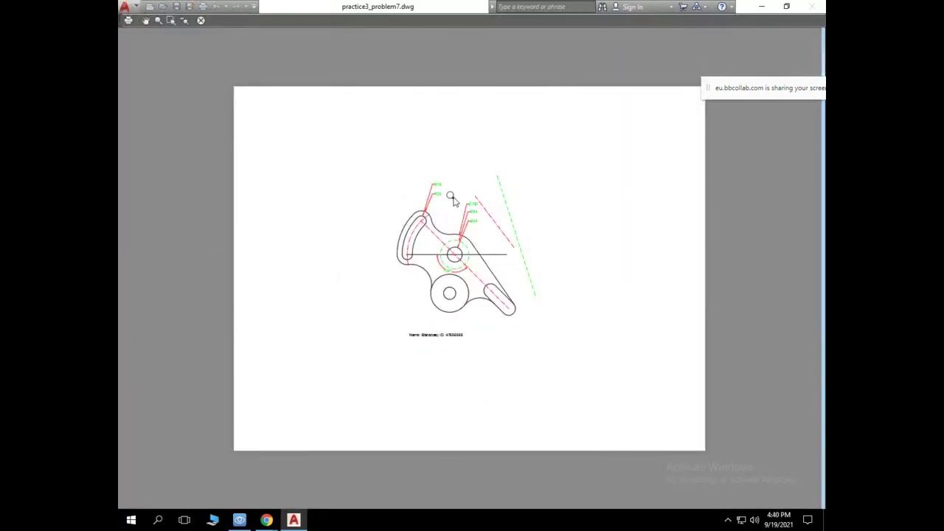
click(200, 21)
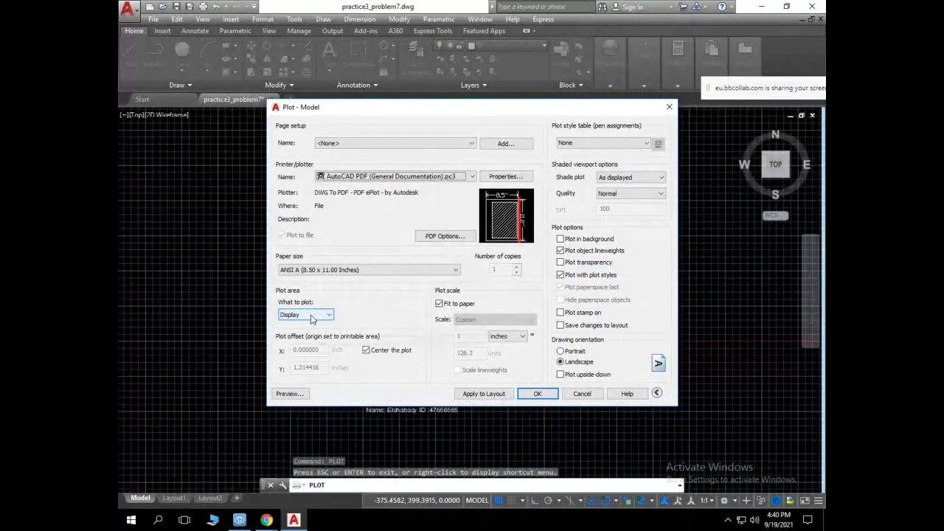
click(311, 319)
click(294, 353)
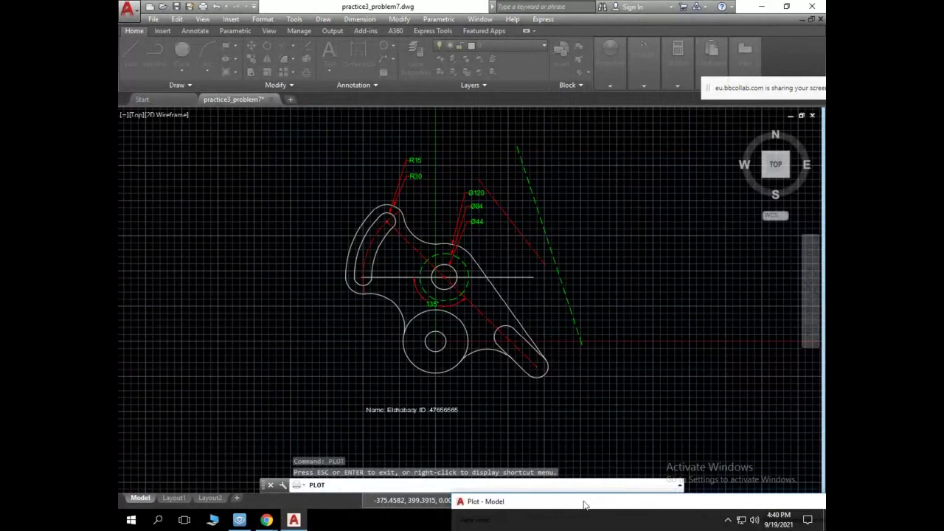
key(Escape)
drag(506, 344, 397, 136)
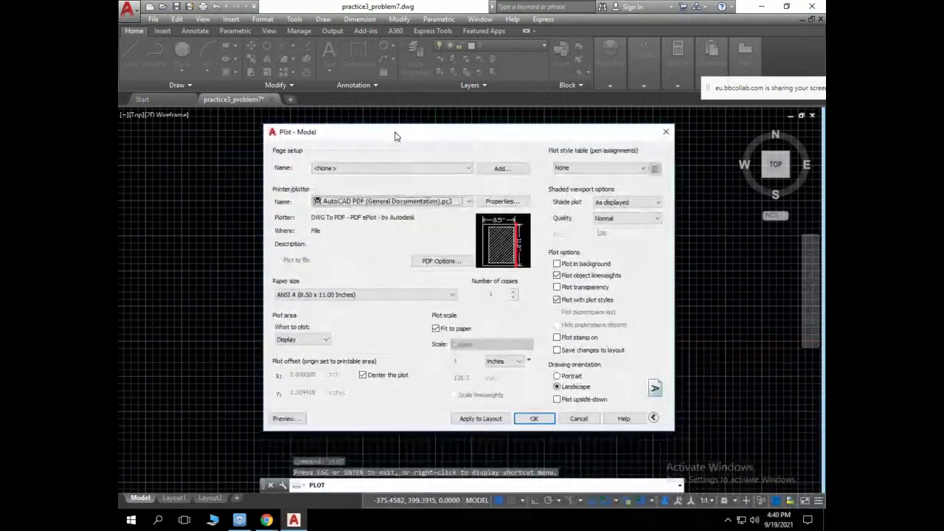
click(303, 339)
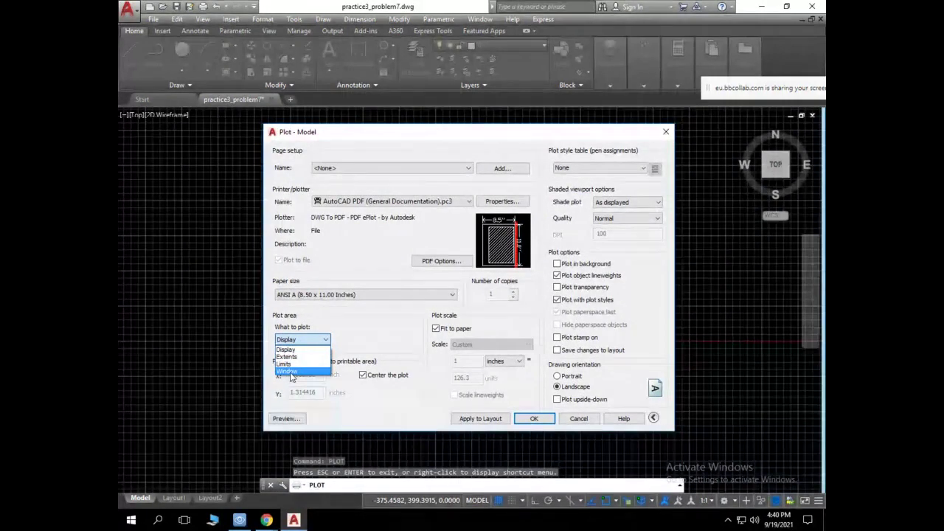
key(Escape)
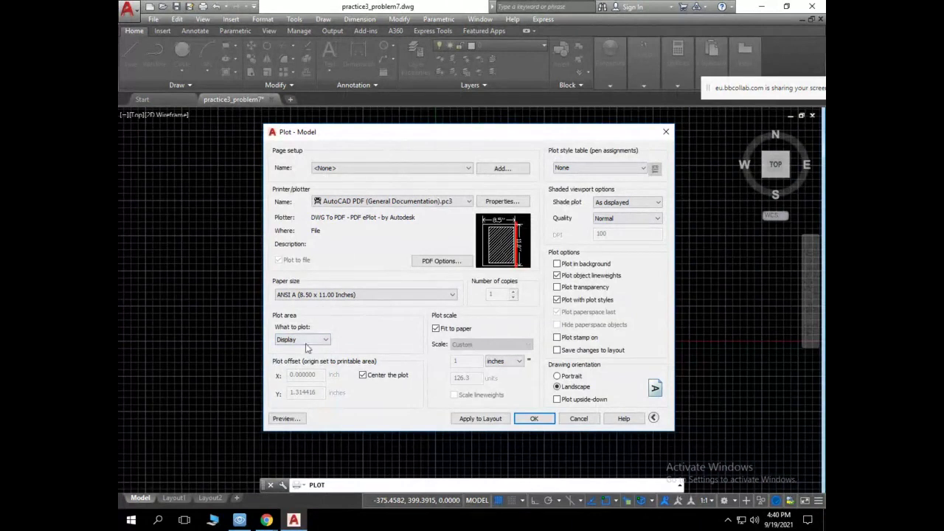
click(307, 343)
Set the plot area to a window framing the part, its dimensions and the name/ID label.
click(291, 369)
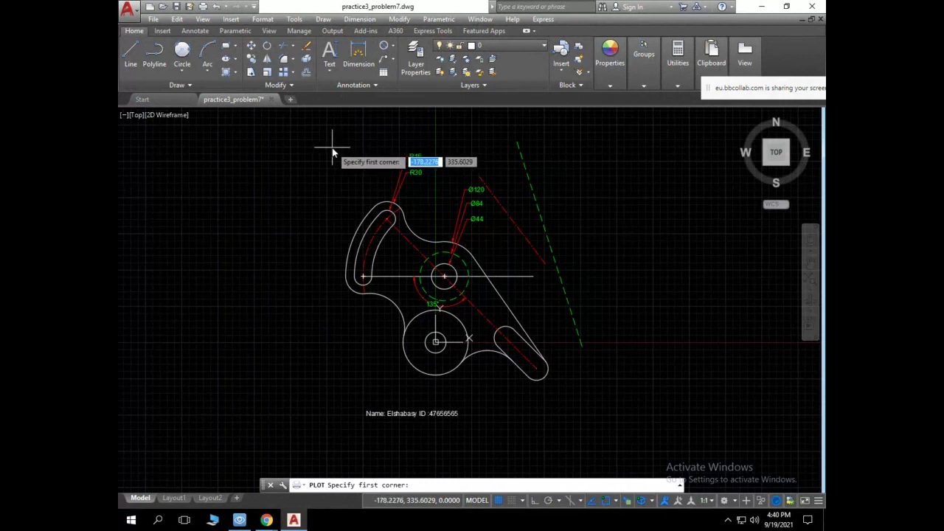
click(333, 151)
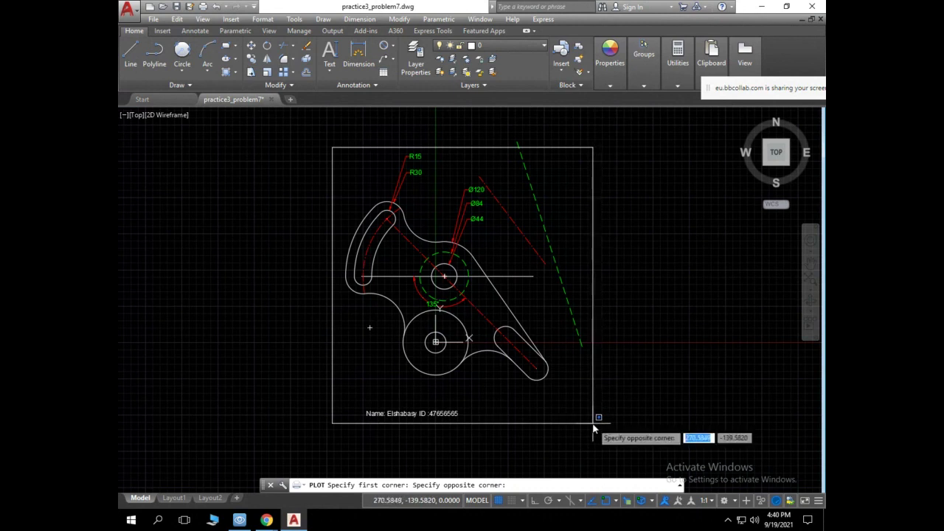
click(594, 427)
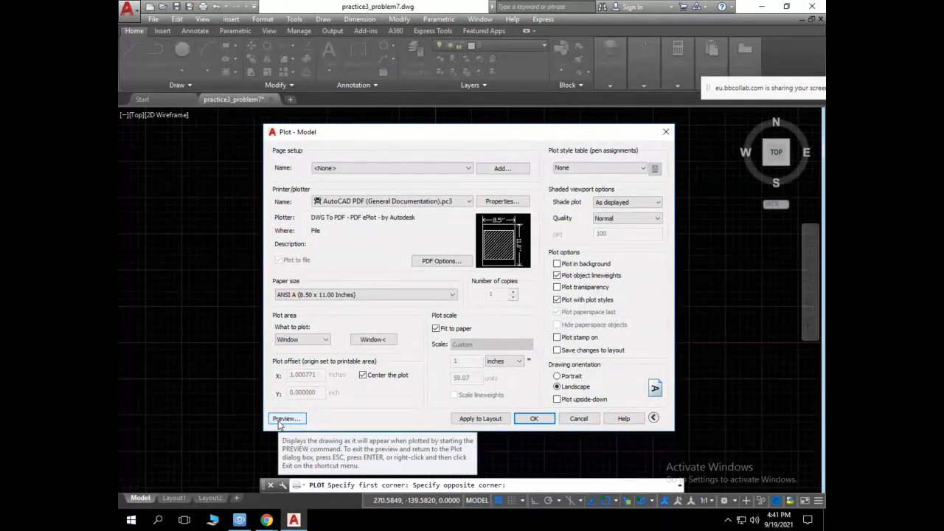
click(278, 421)
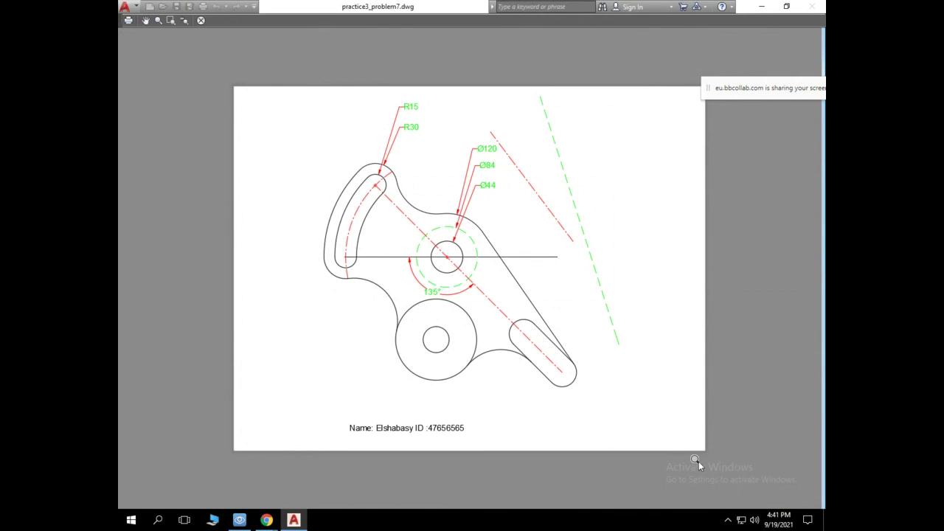
click(200, 21)
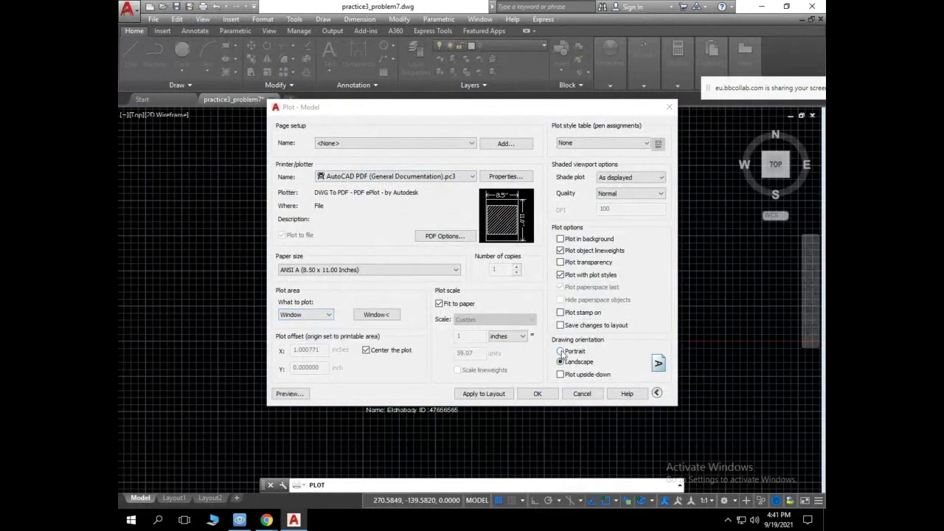
Switch the page to portrait orientation and preview the plot.
click(561, 350)
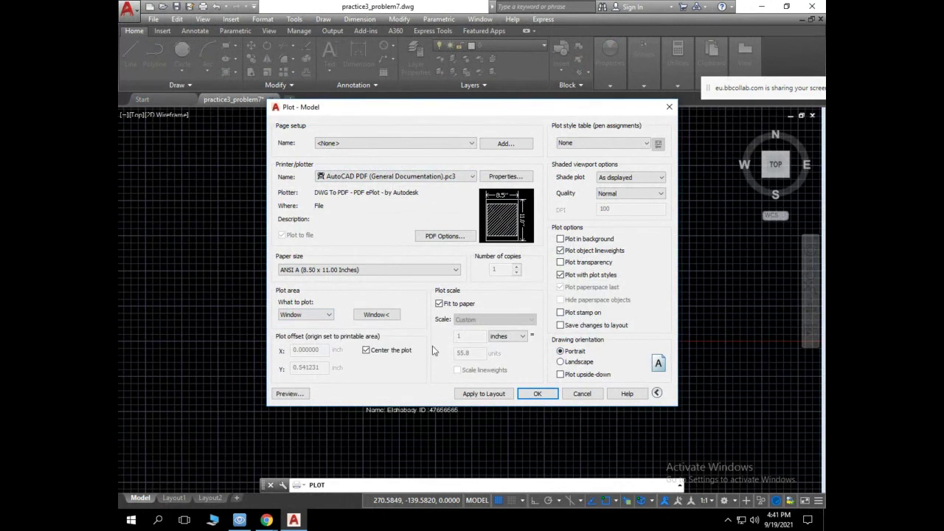
click(299, 396)
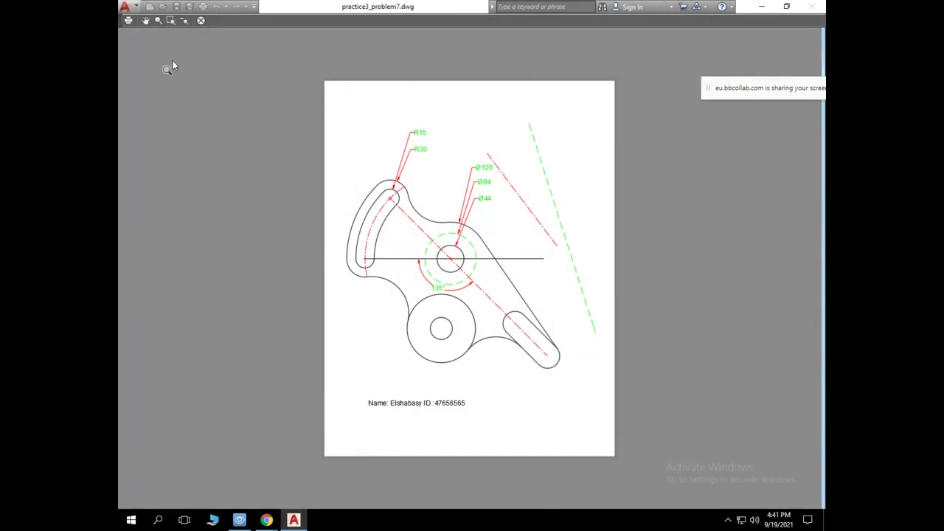
click(129, 21)
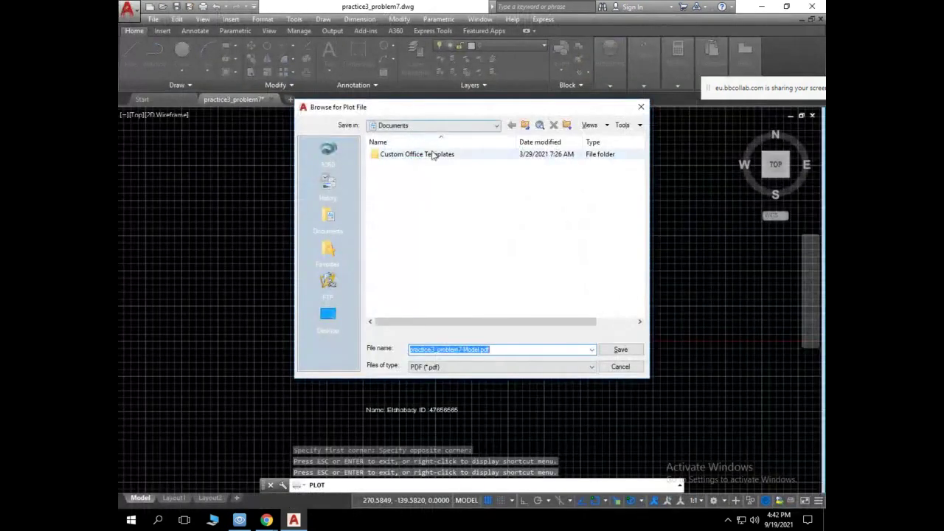
Save into H: > ME 212 > course folder > Sunday 19_9_2021 as practice3_problem7.pdf.
click(427, 126)
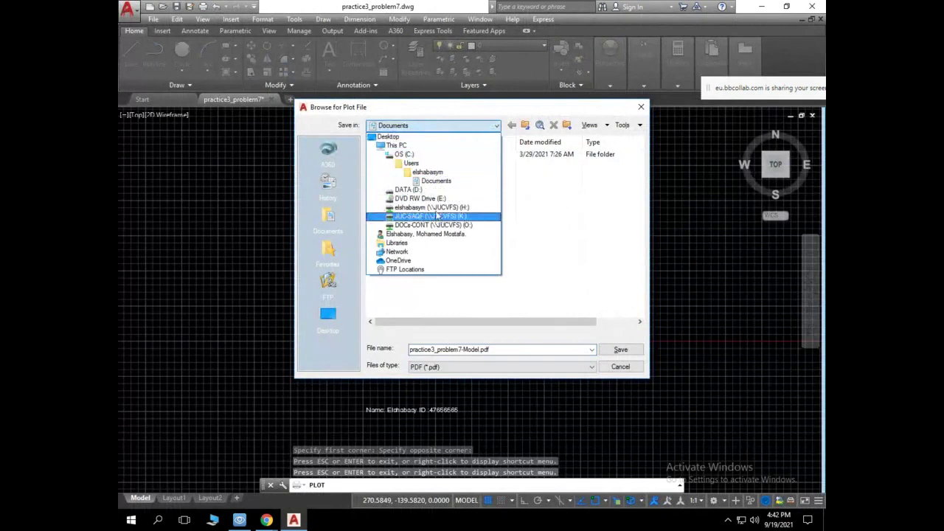
click(438, 208)
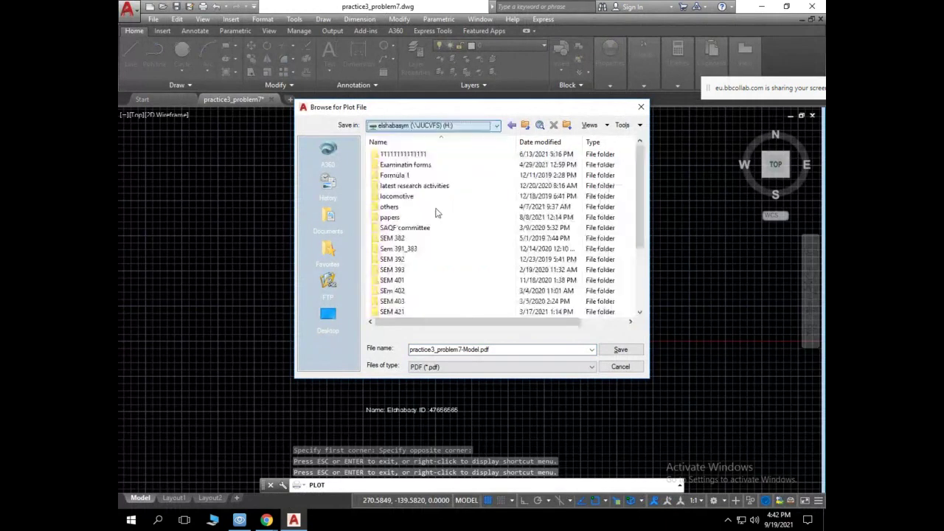
scroll(438, 236, down, 2)
double_click(403, 280)
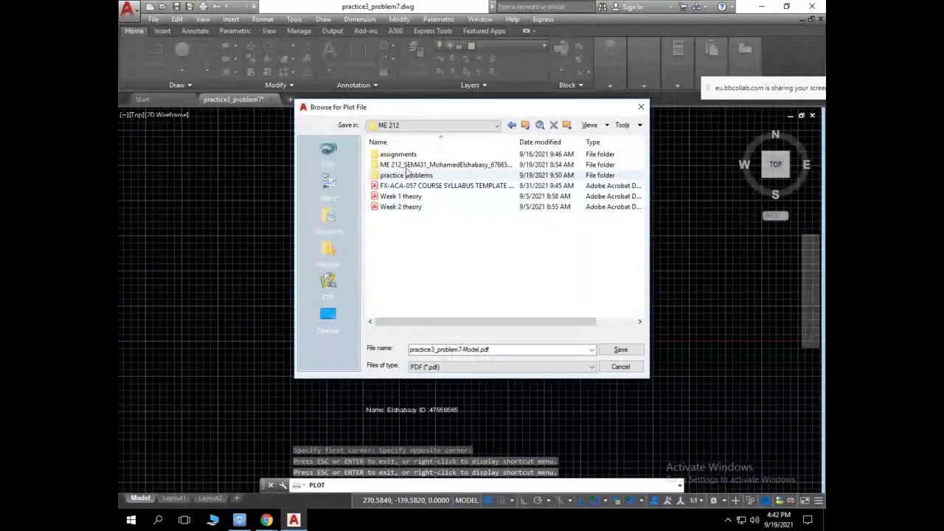
double_click(409, 165)
double_click(398, 157)
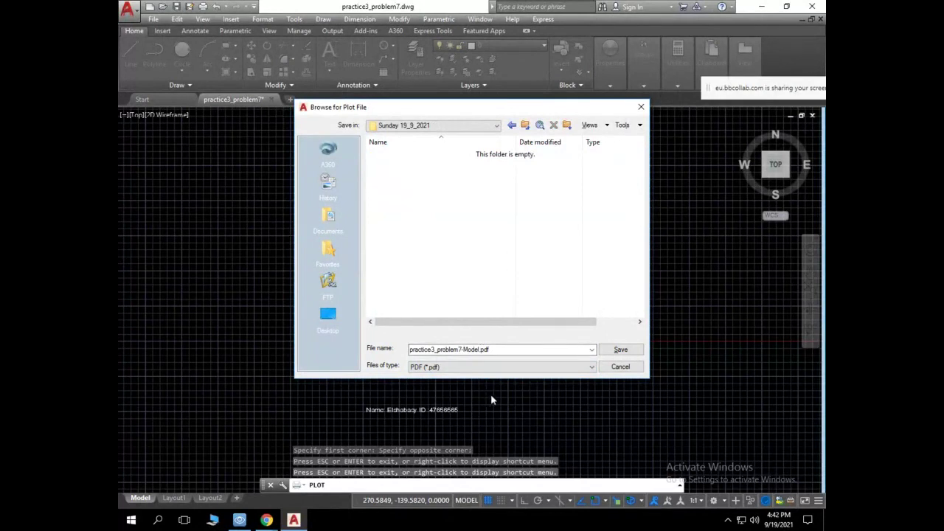
click(480, 349)
double_click(472, 350)
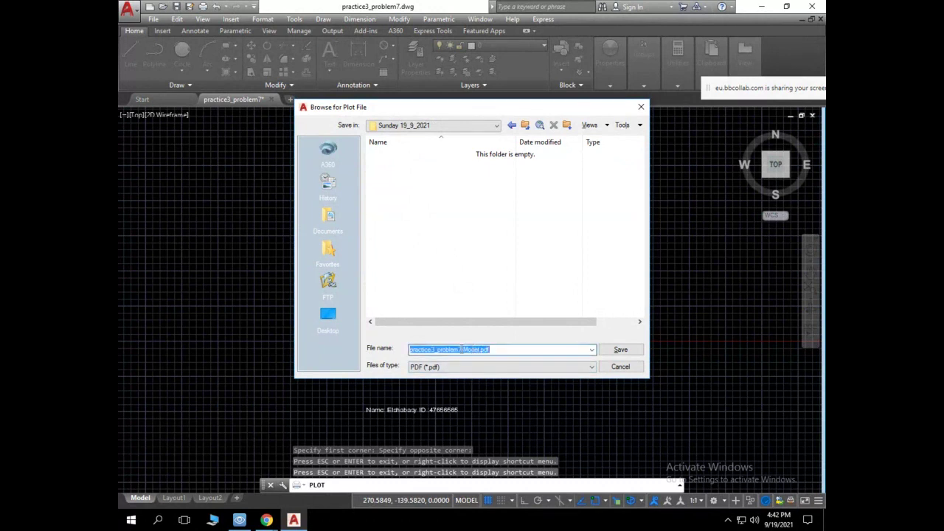
click(461, 349)
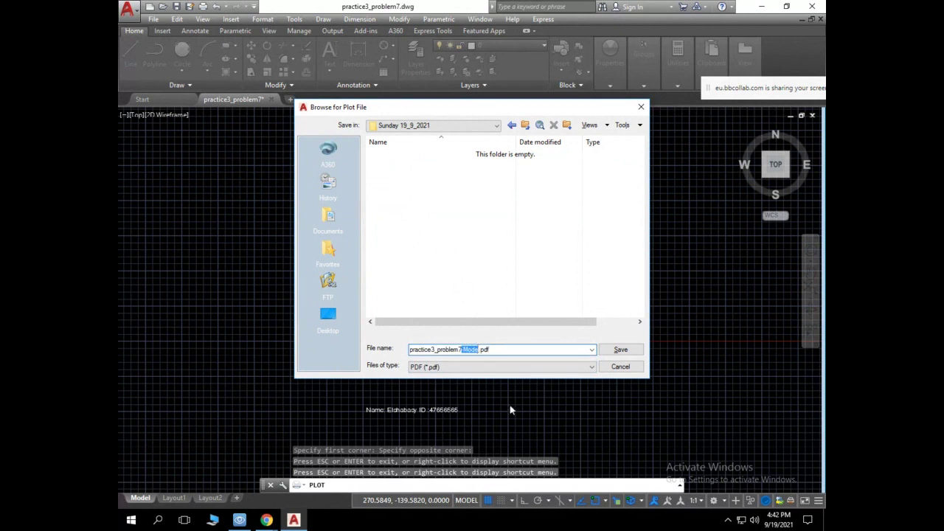
key(BackSpace)
Start plotting the PDF, then browse H: through SEM 431 into ME 212 in File Explorer.
click(621, 348)
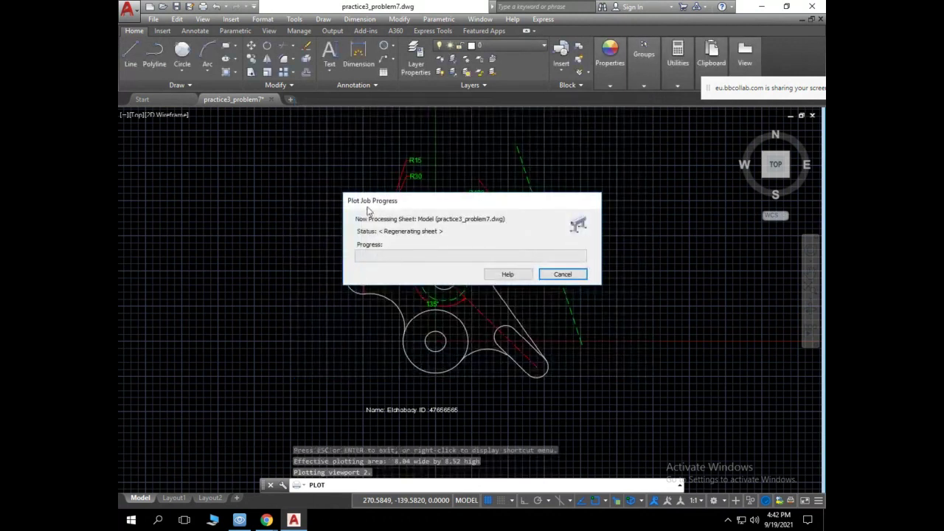
click(213, 520)
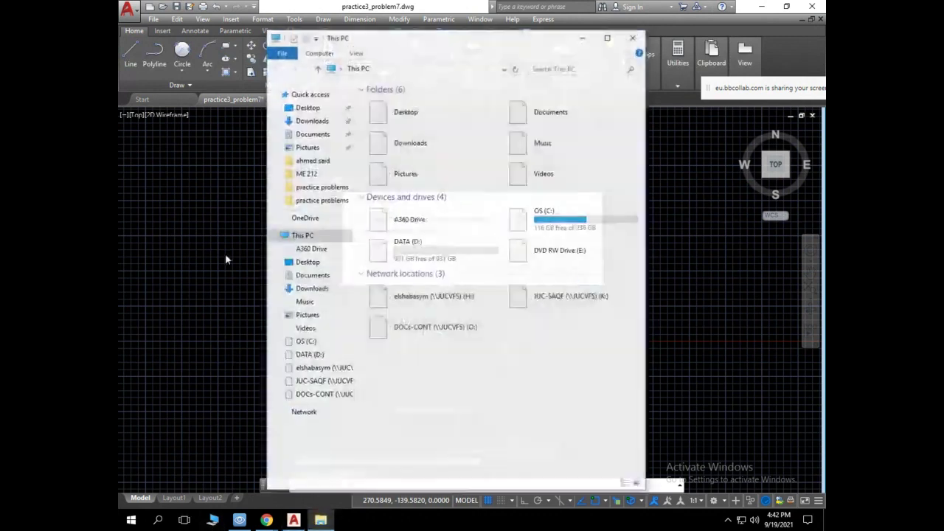
drag(390, 46, 670, 73)
click(704, 328)
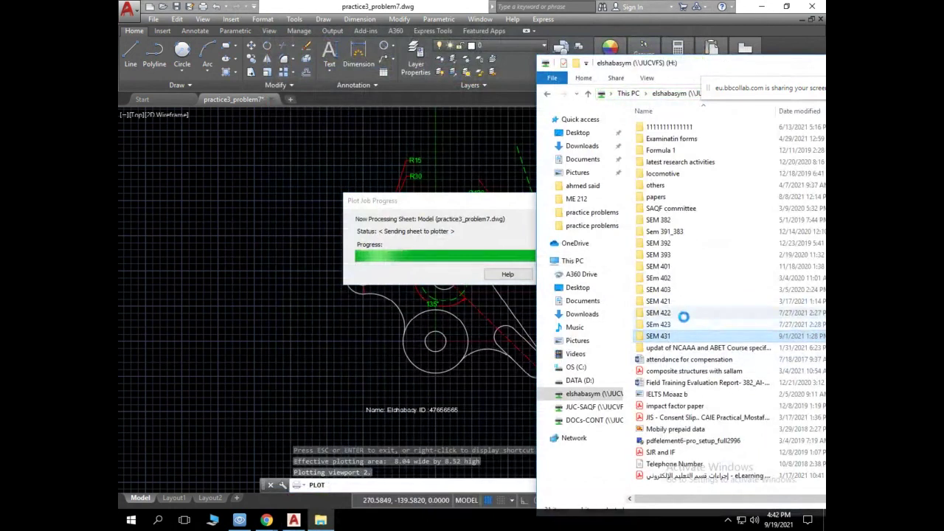
double_click(673, 337)
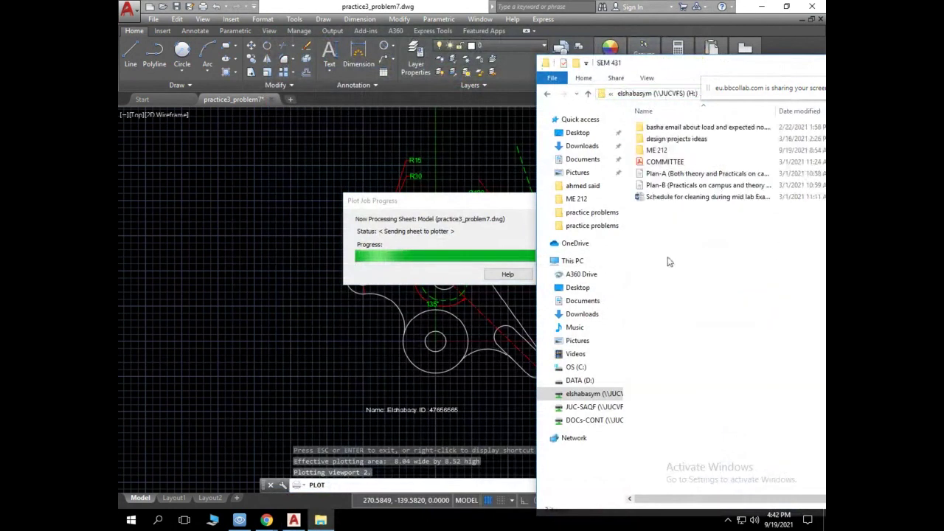
double_click(655, 151)
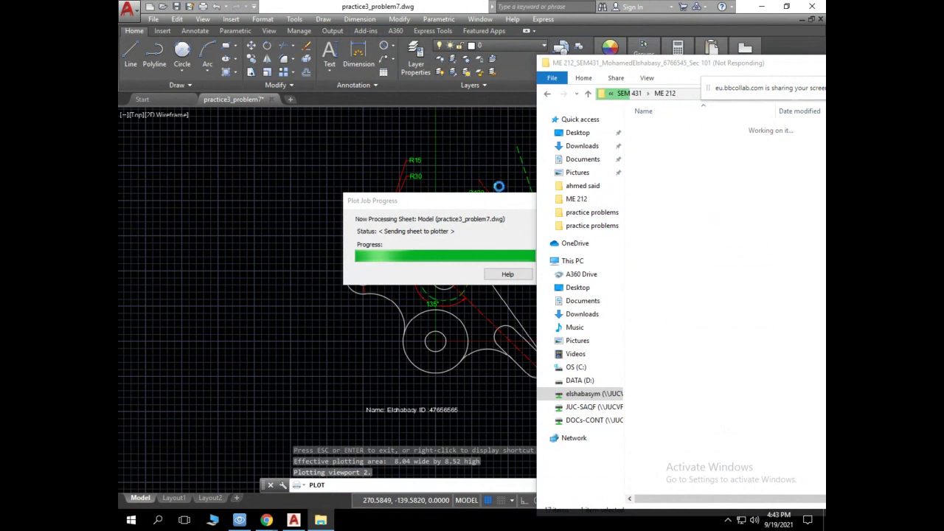
click(487, 202)
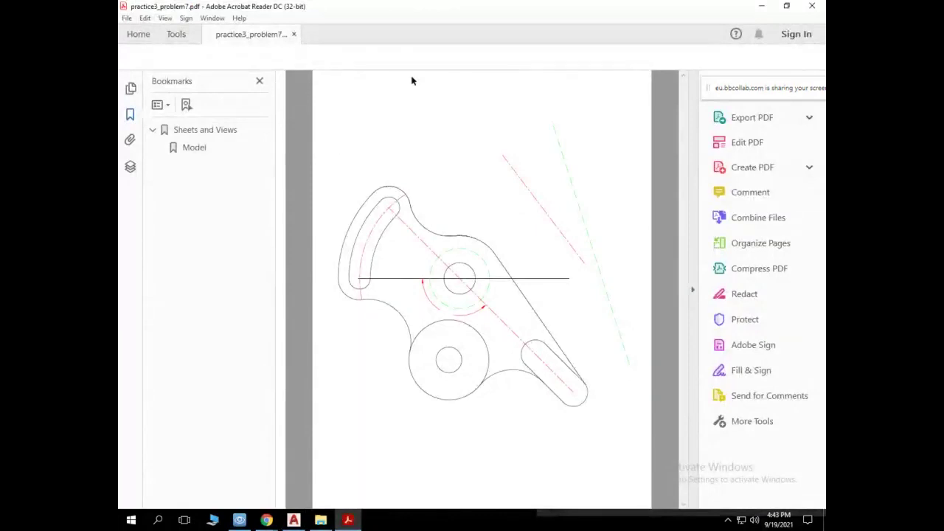
Close the opened PDF, minimize Acrobat Reader, and bring File Explorer forward.
click(814, 8)
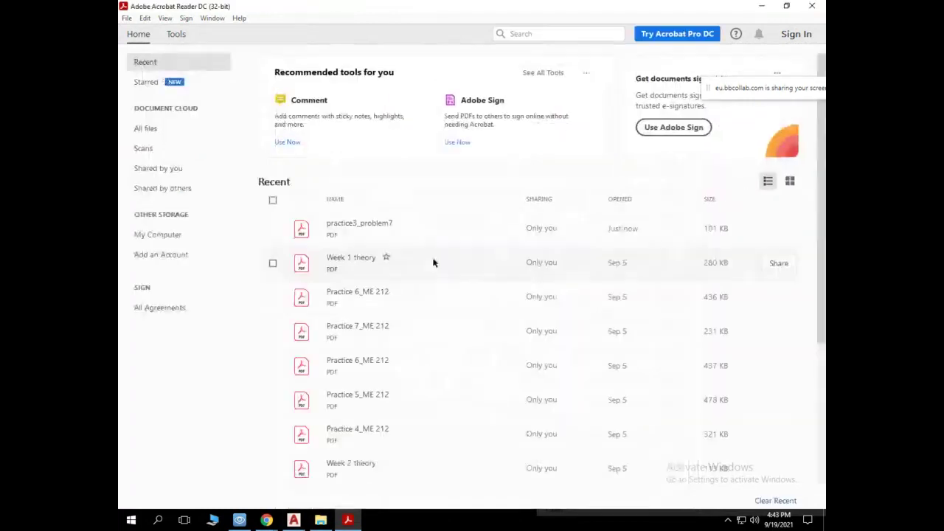
click(762, 9)
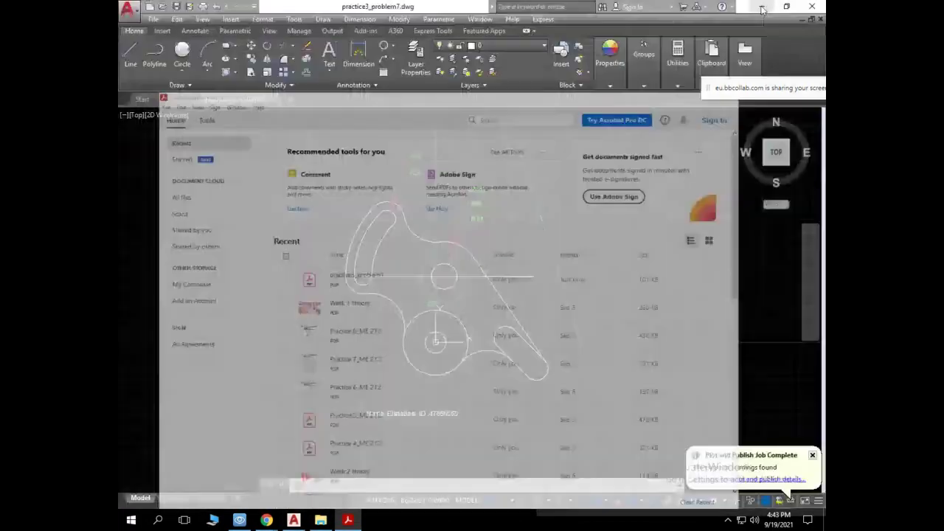
click(321, 520)
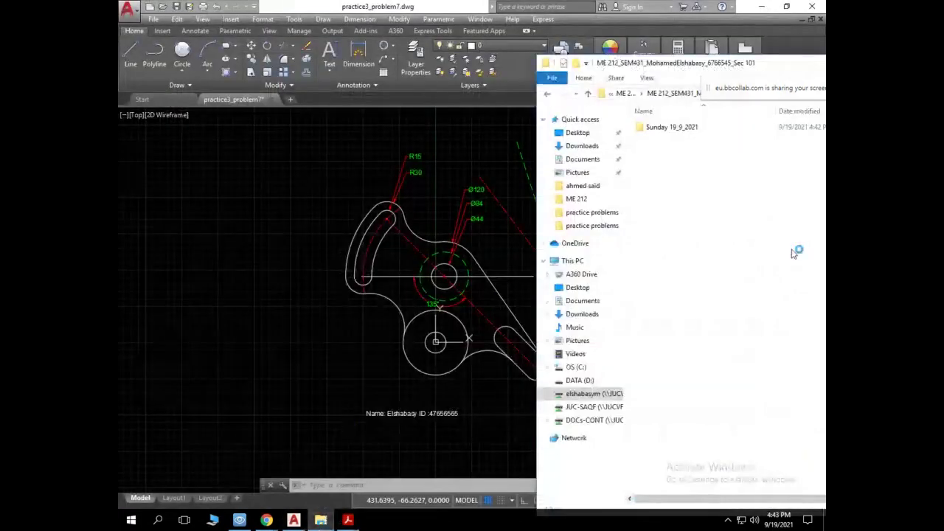
Open the Sunday 19_9_2021 folder and bring up the context menu of the practice3_problem7 PDF.
drag(678, 65, 410, 73)
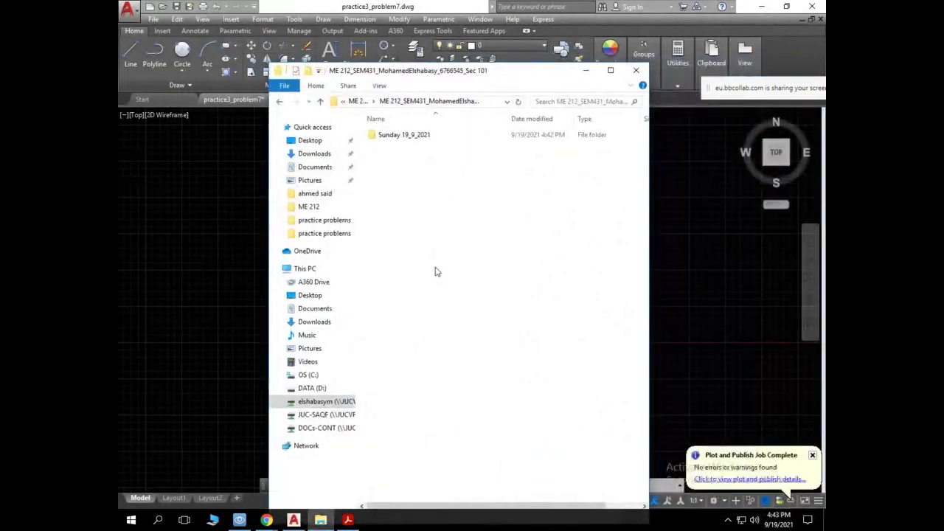
click(399, 143)
double_click(399, 143)
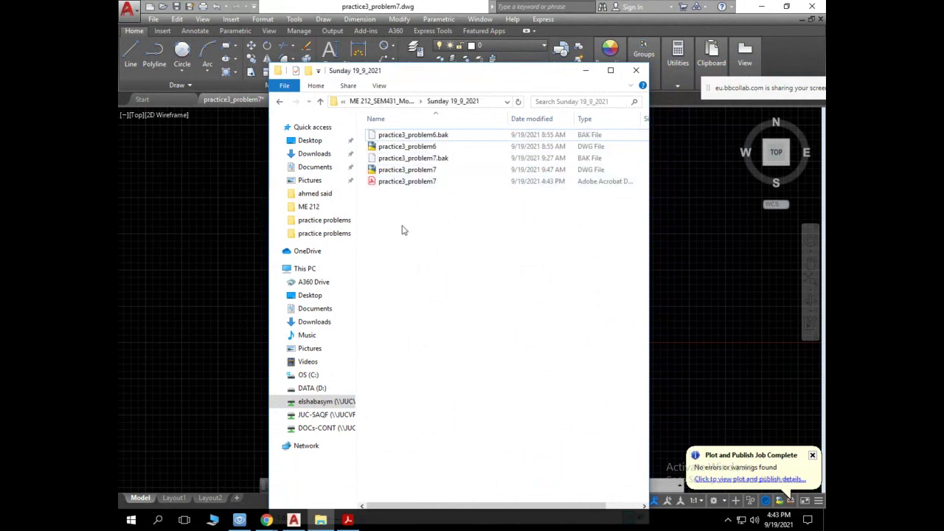
right_click(415, 186)
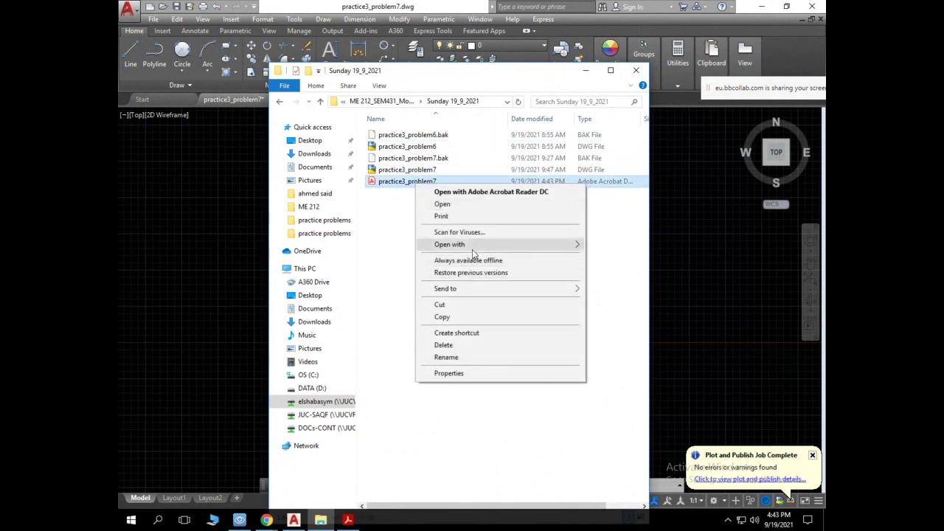
View practice3_problem7.pdf in Acrobat Reader DC without bookmarks, close Acrobat and Explorer, and return to Collaborate.
mouse_move(449, 244)
click(610, 249)
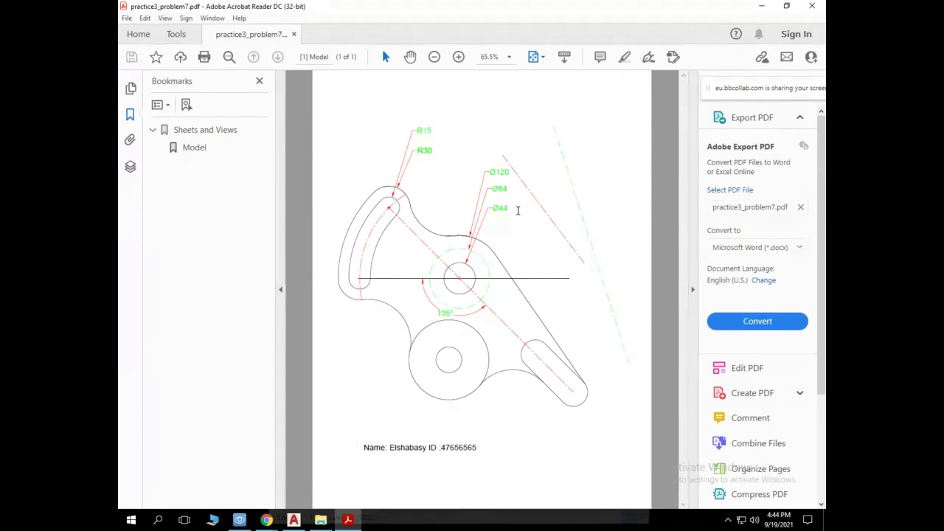
click(259, 82)
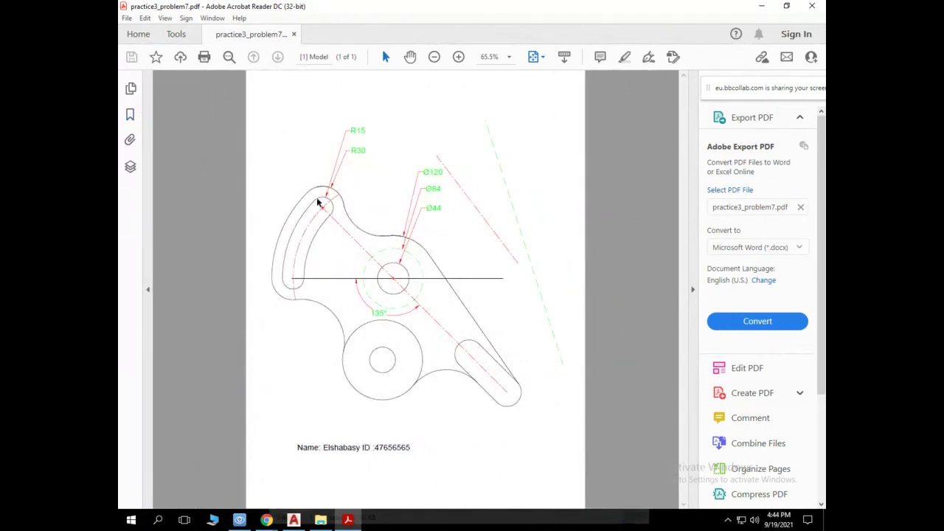
click(812, 6)
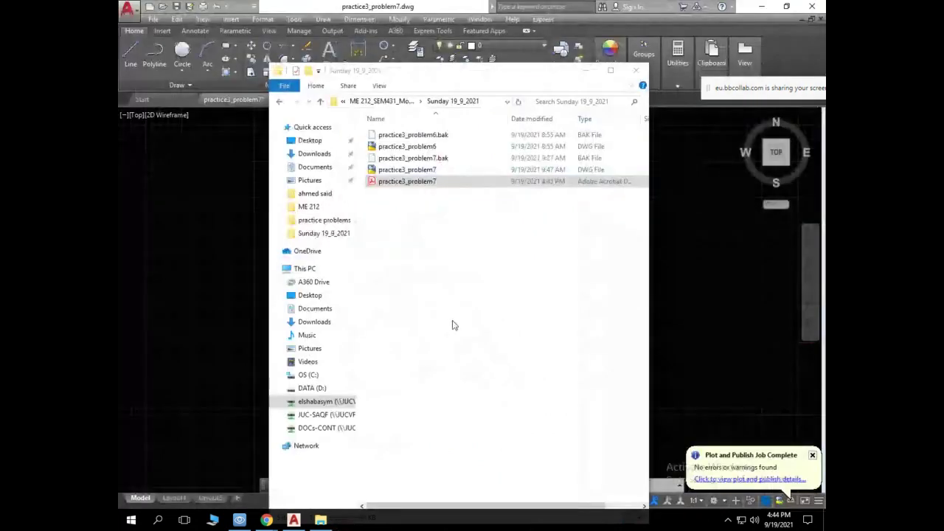
click(636, 70)
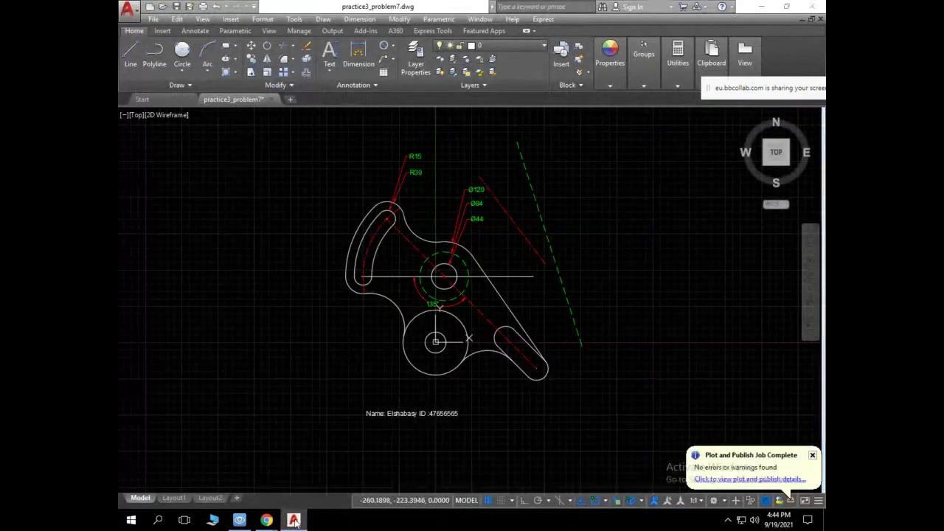
click(267, 520)
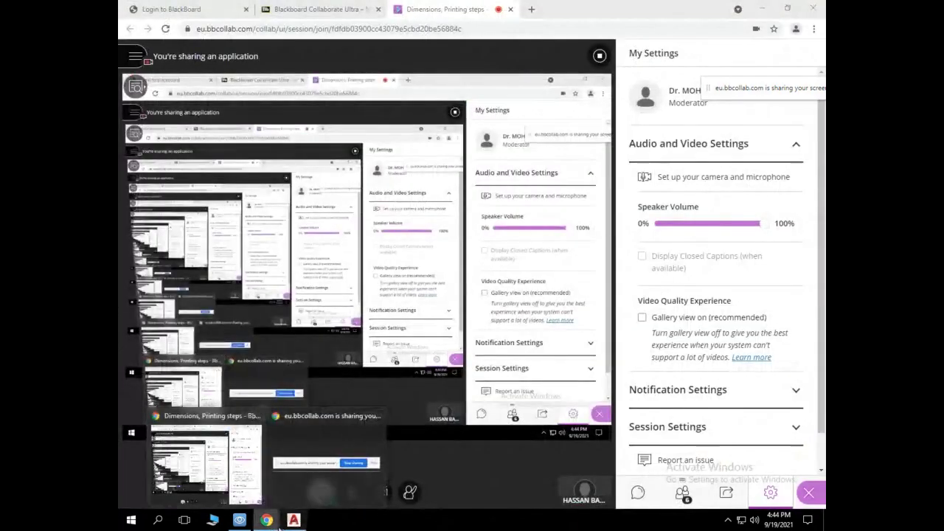